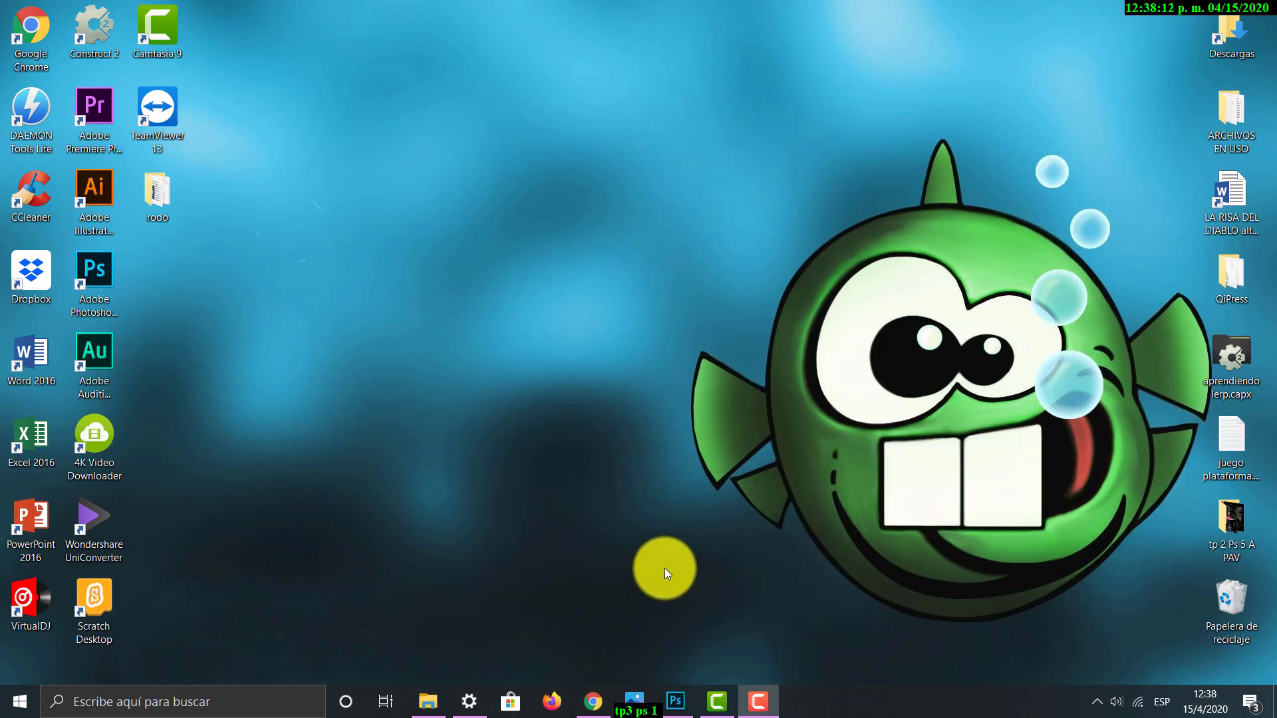
Step: Open the sample collages in the photo viewer and review each one from the ballerina to the Jorge Luis Borges book
{"action": "left_click", "coordinate": [634, 698]}
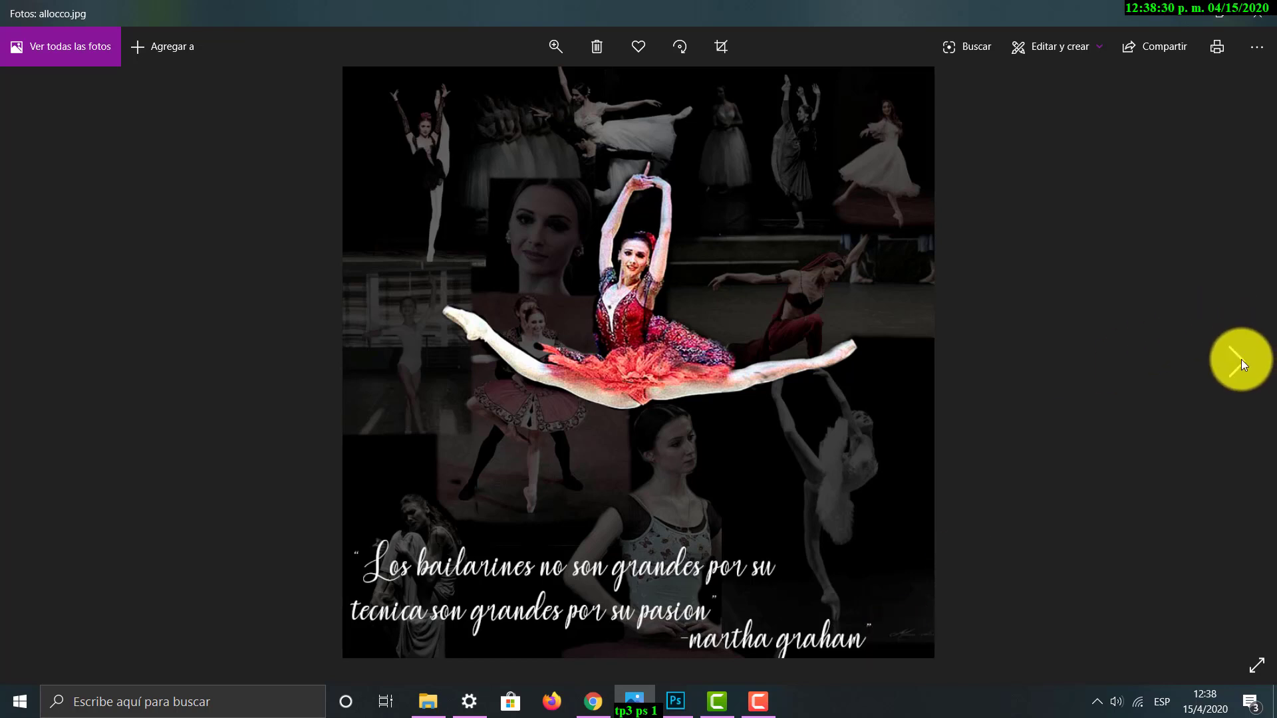
{"action": "left_click", "coordinate": [1241, 359]}
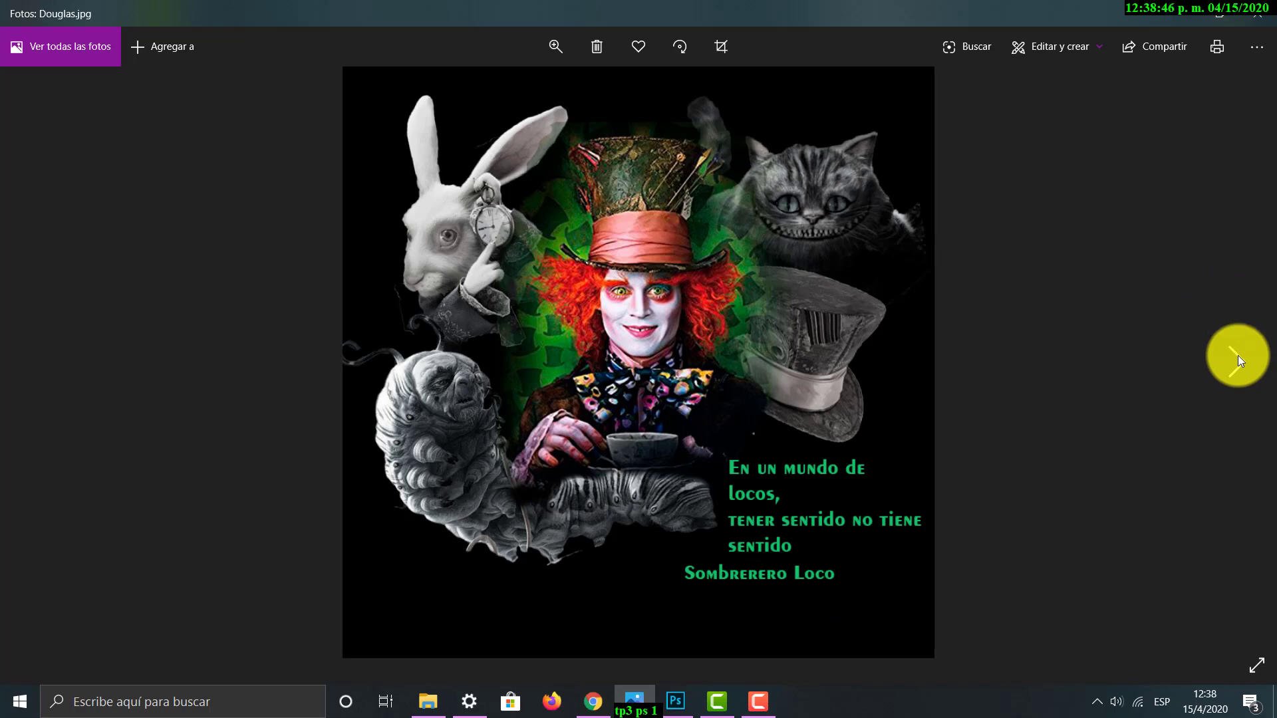
{"action": "left_click", "coordinate": [1236, 358]}
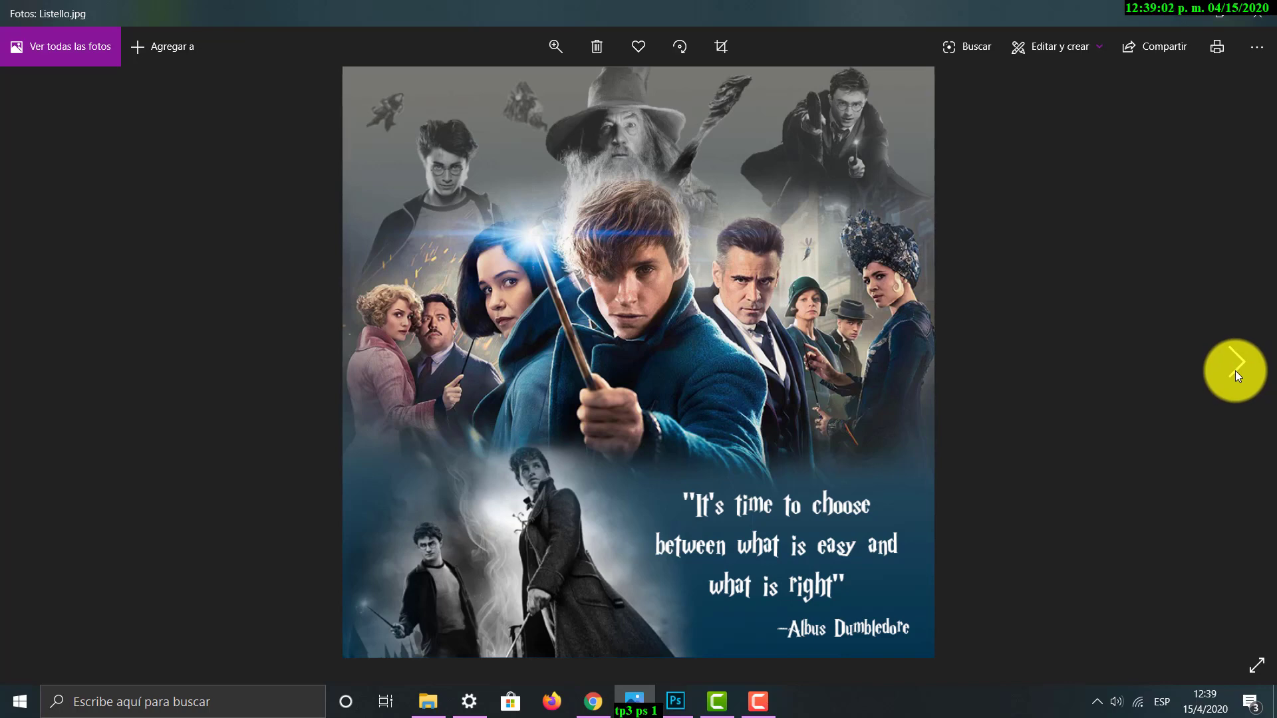
{"action": "left_click", "coordinate": [1236, 370]}
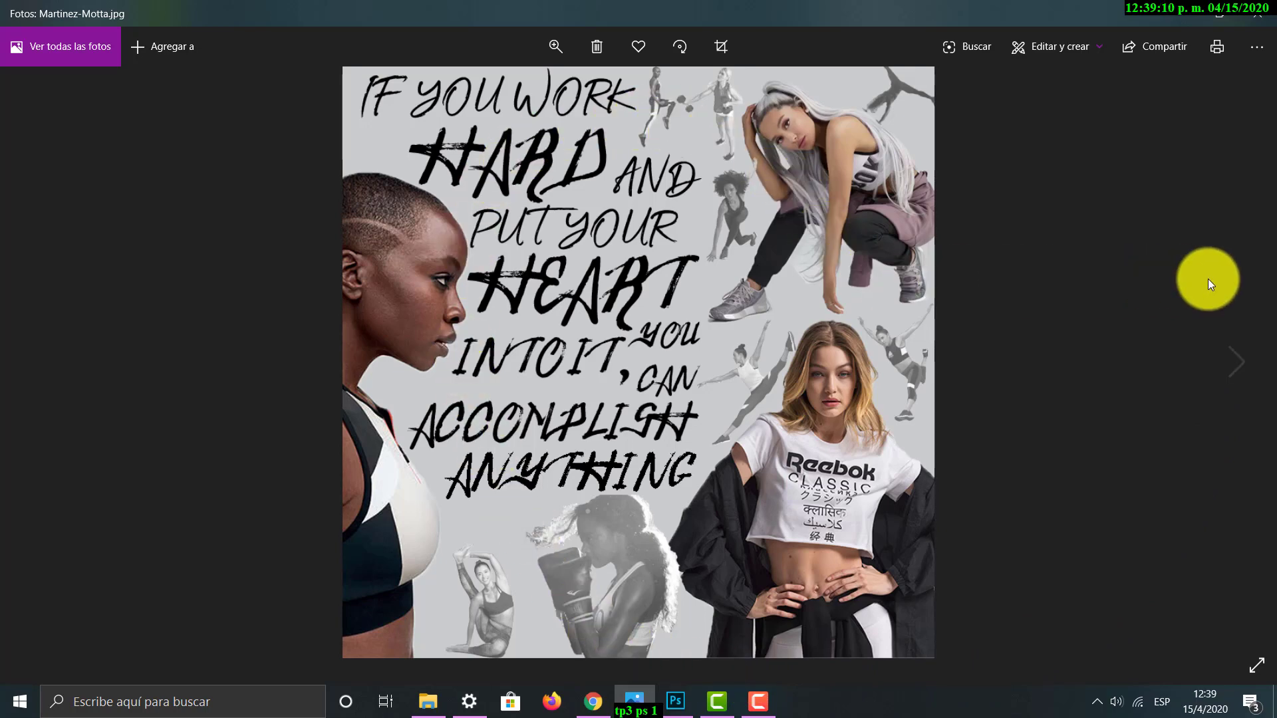
{"action": "left_click", "coordinate": [1239, 361]}
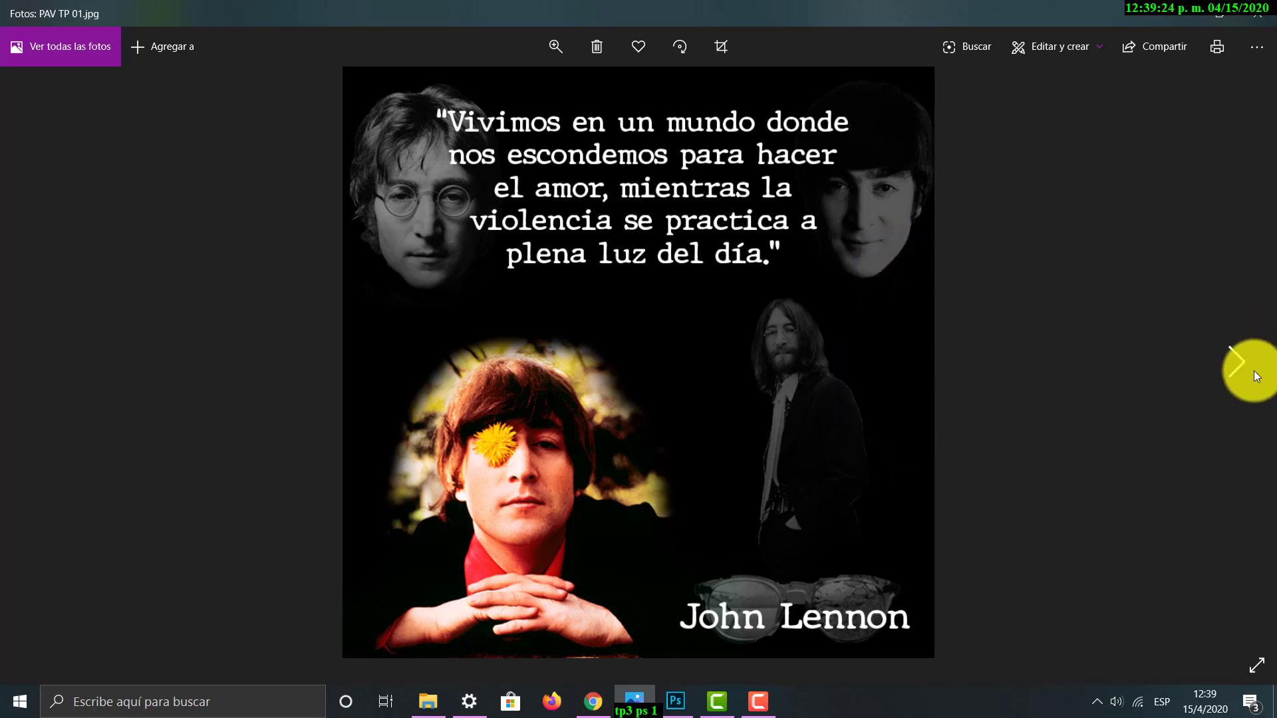
{"action": "left_click", "coordinate": [1240, 361]}
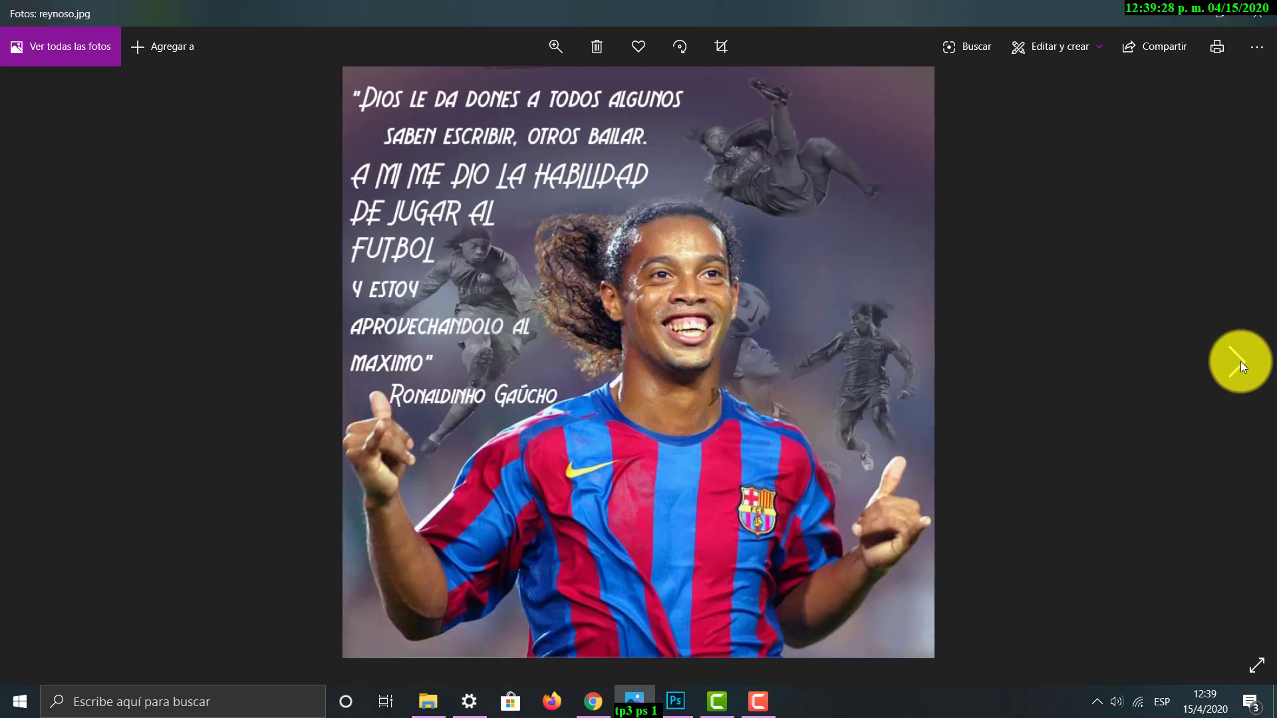
{"action": "left_click", "coordinate": [1243, 363]}
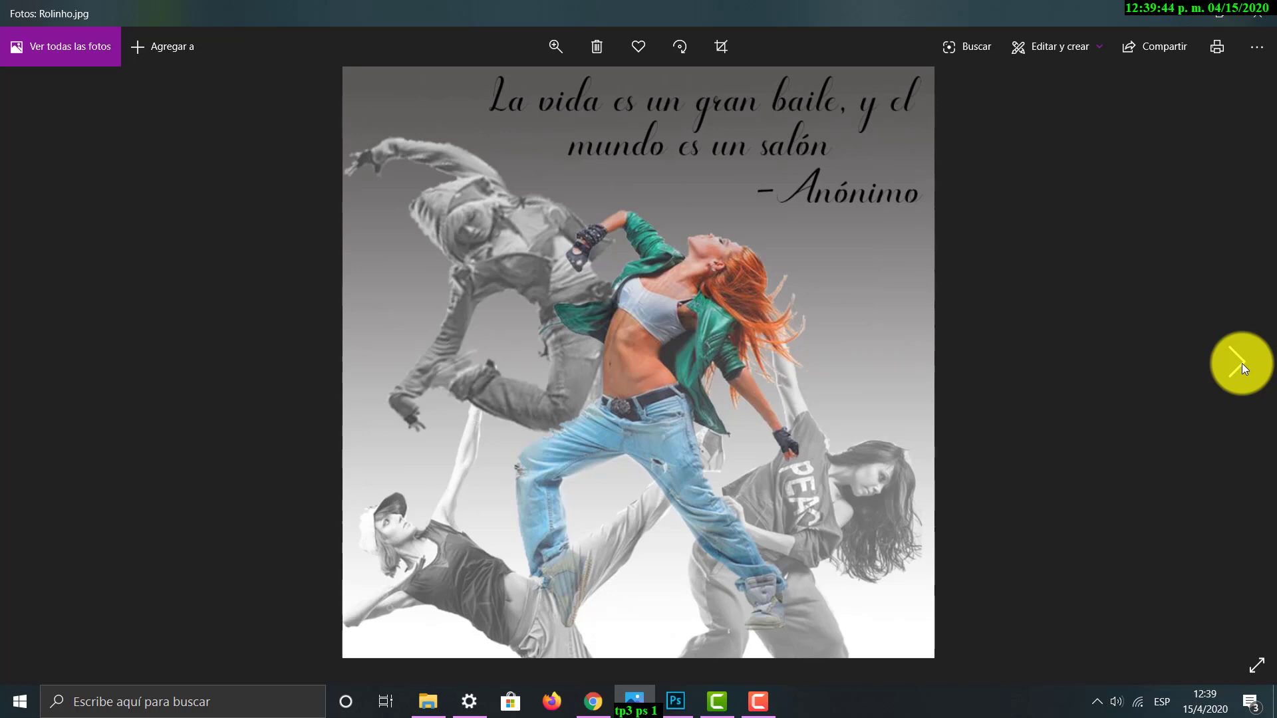
{"action": "left_click", "coordinate": [1242, 366]}
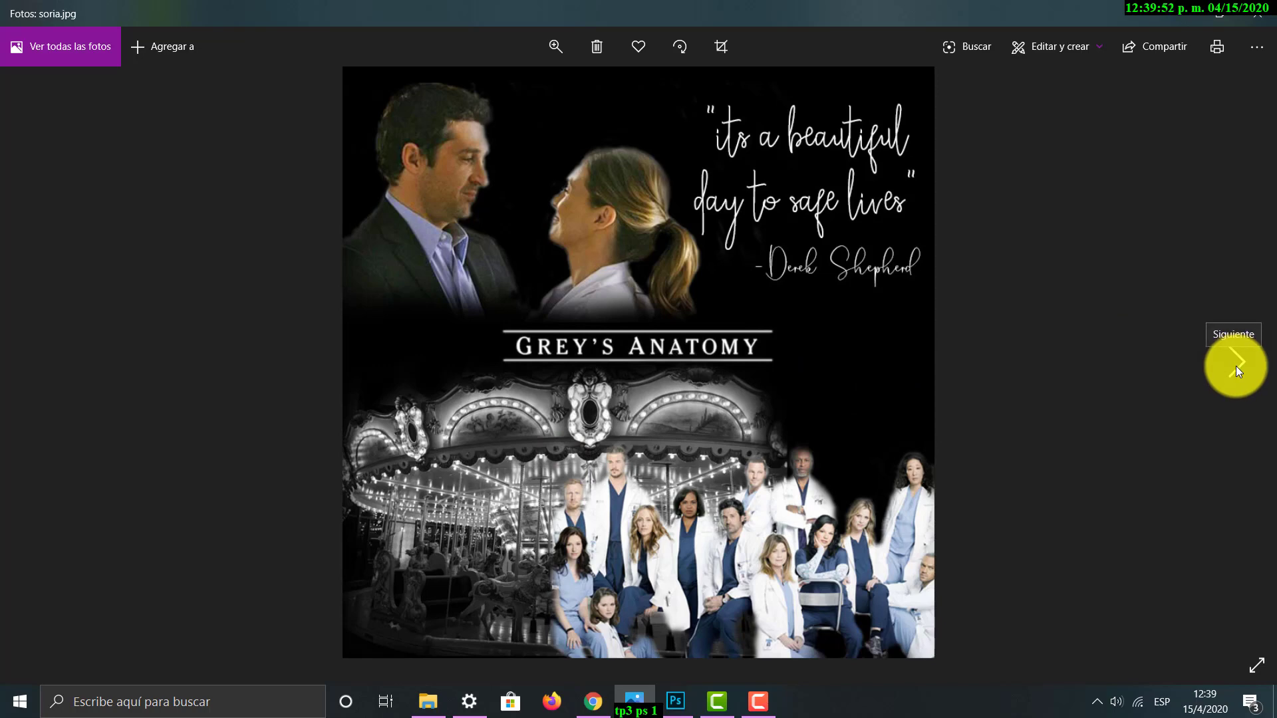
{"action": "left_click", "coordinate": [1235, 366]}
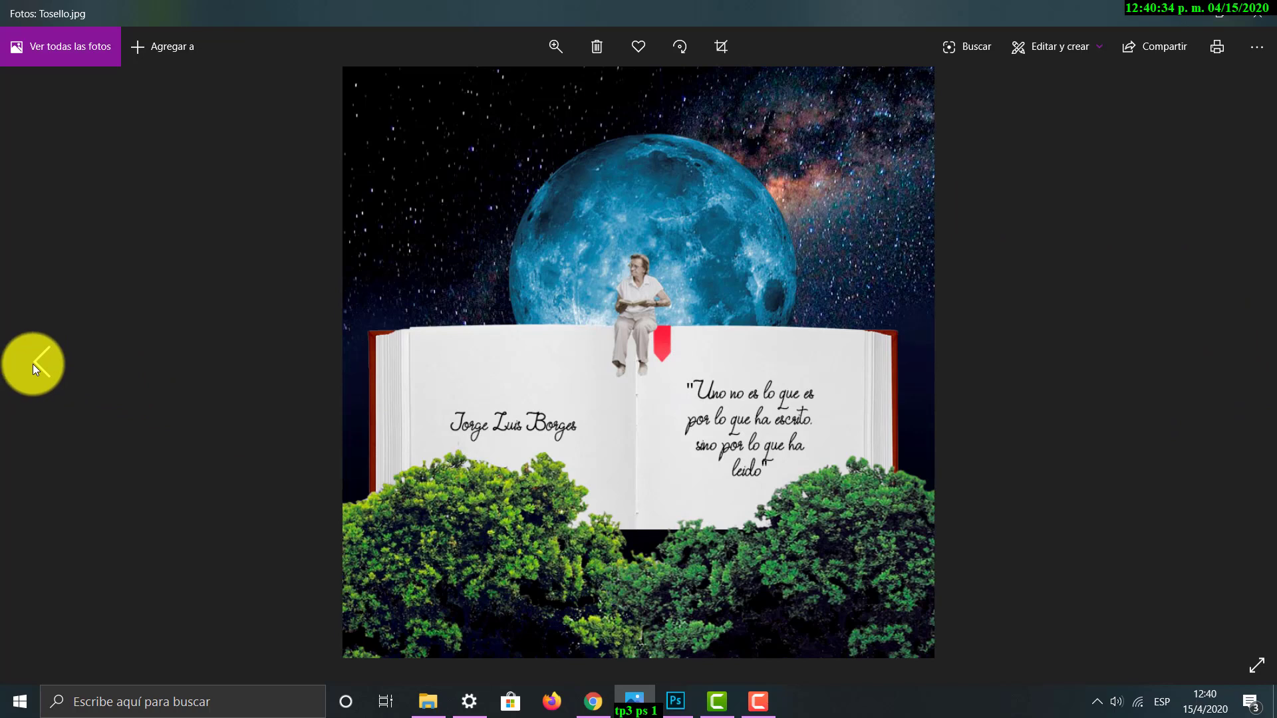
Step: Go back through the collages one by one to the ballerina image, examining each composition, its faded background figures and its quote
{"action": "left_click", "coordinate": [36, 369]}
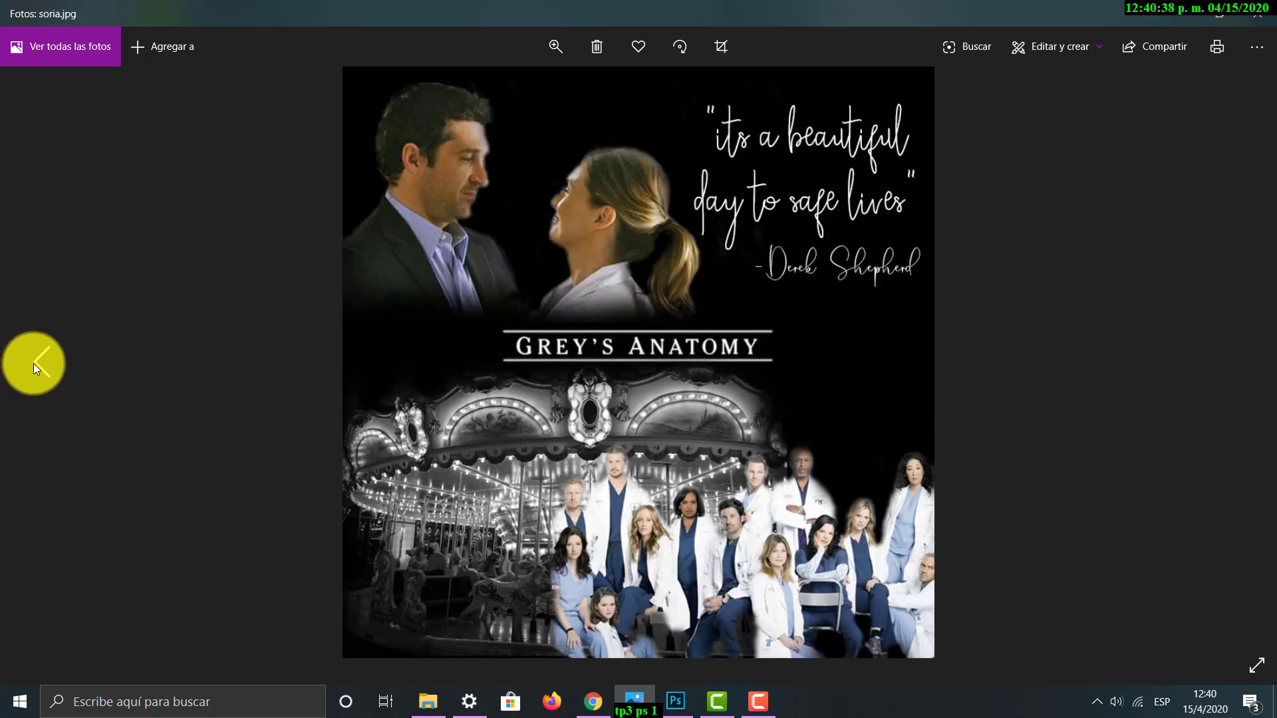
{"action": "left_click", "coordinate": [36, 368]}
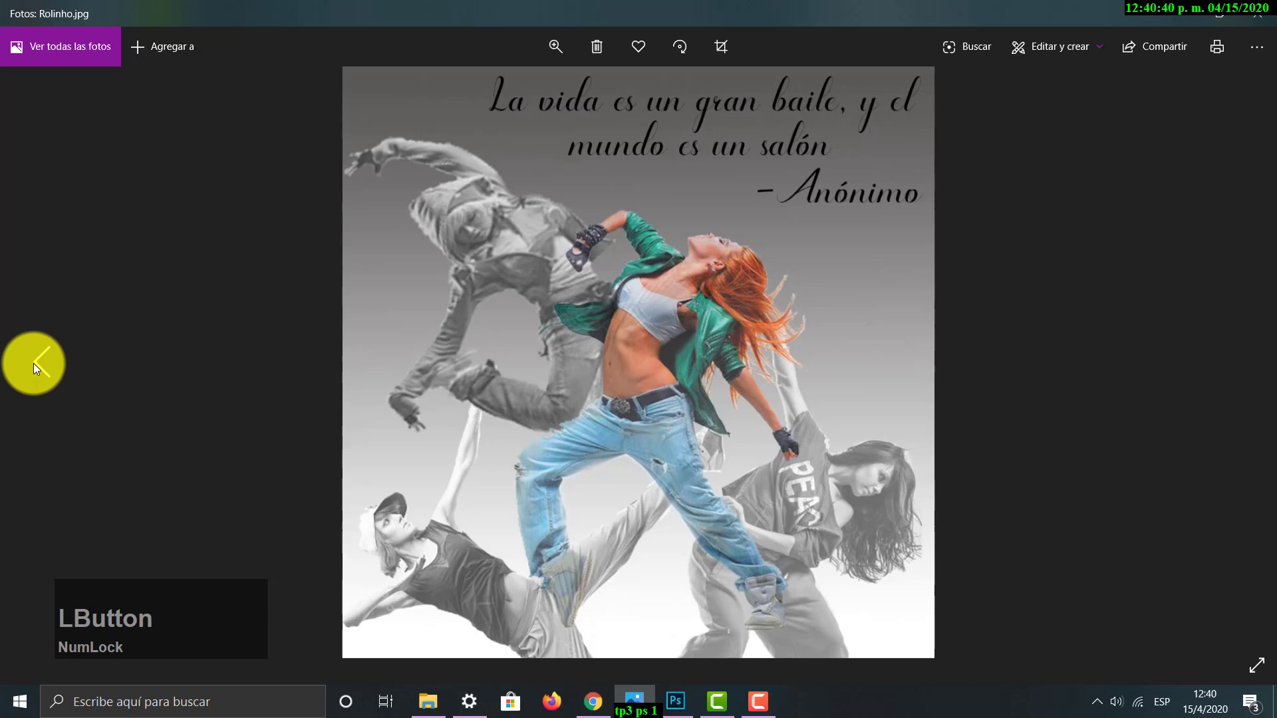
{"action": "left_click", "coordinate": [35, 365]}
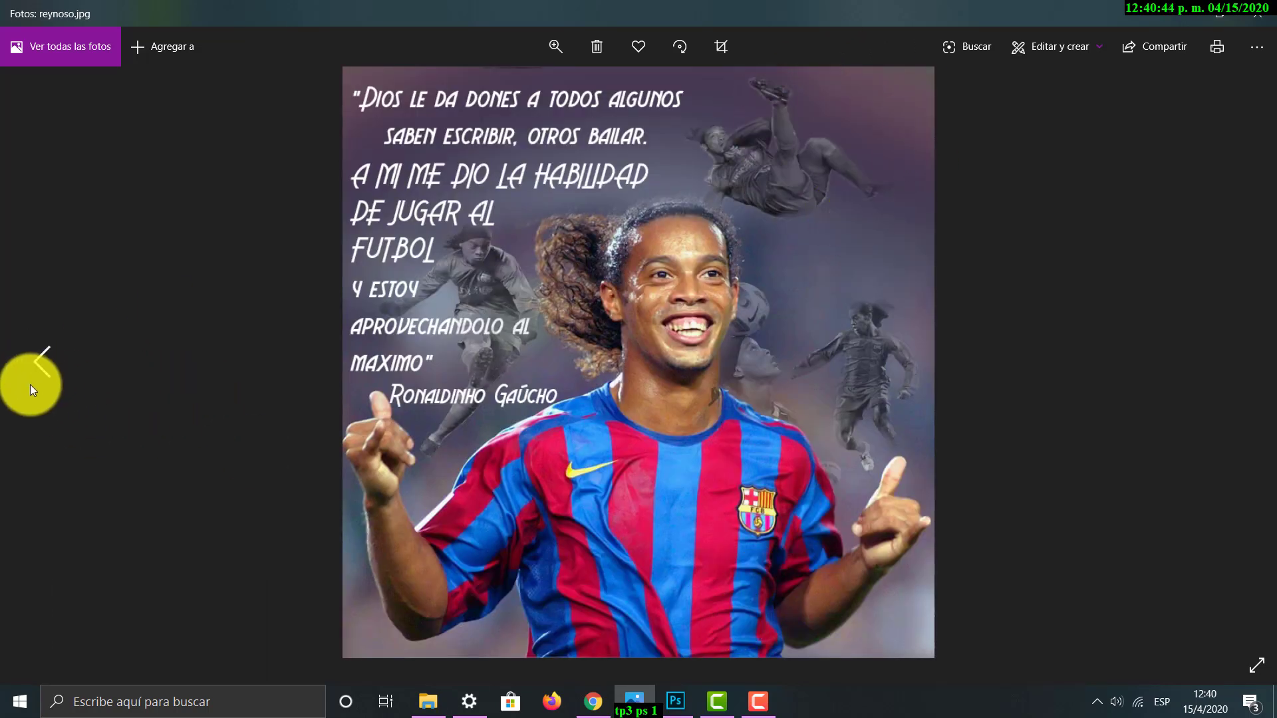
{"action": "left_click", "coordinate": [42, 362]}
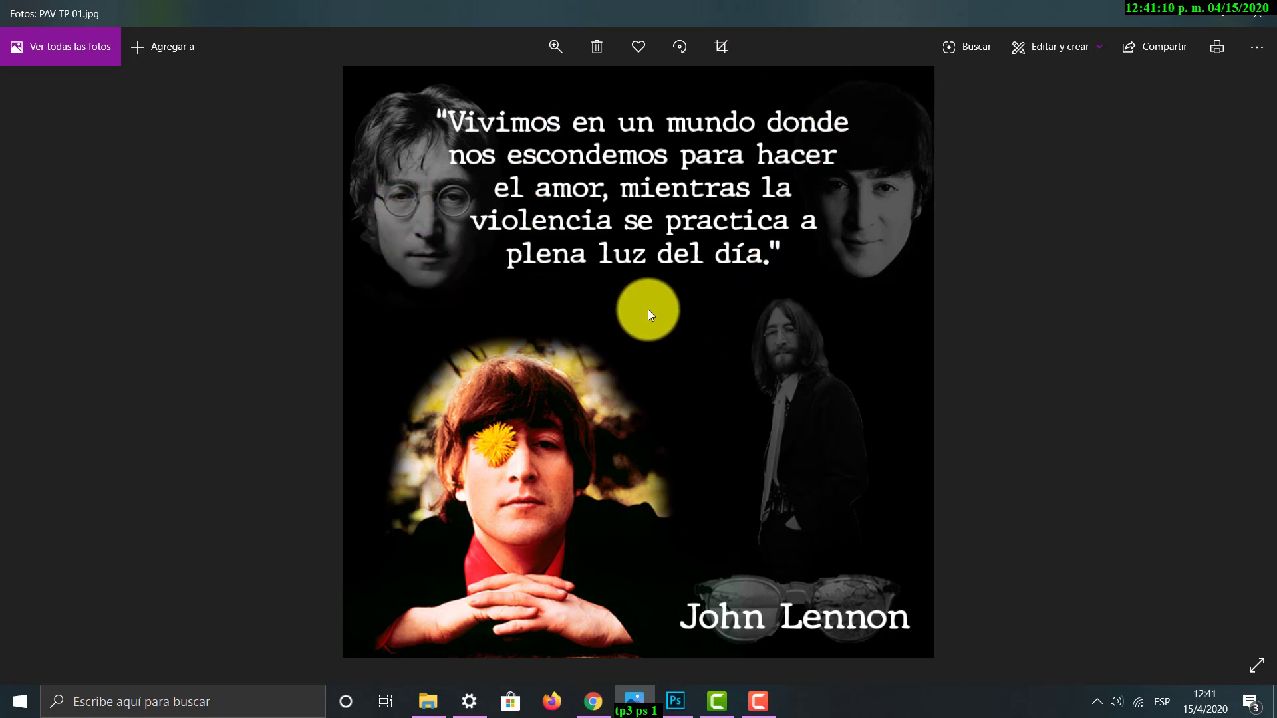
{"action": "mouse_move", "coordinate": [15, 407]}
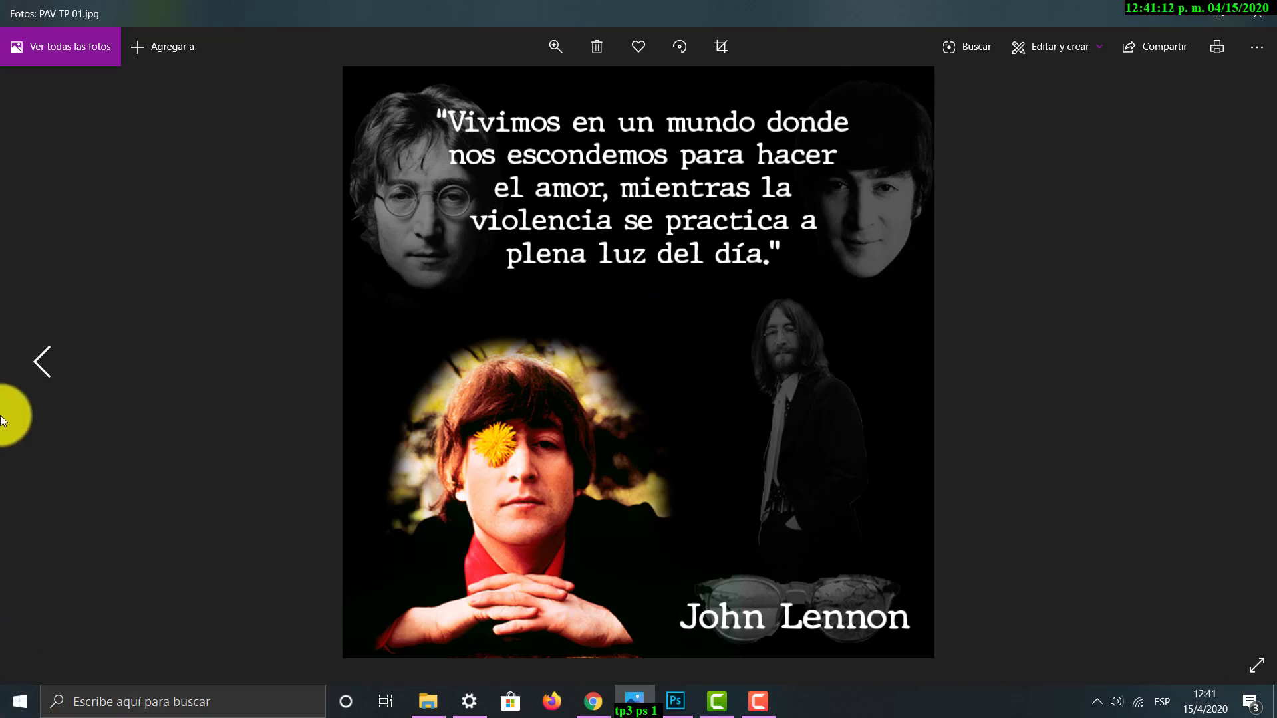
{"action": "left_click", "coordinate": [44, 367]}
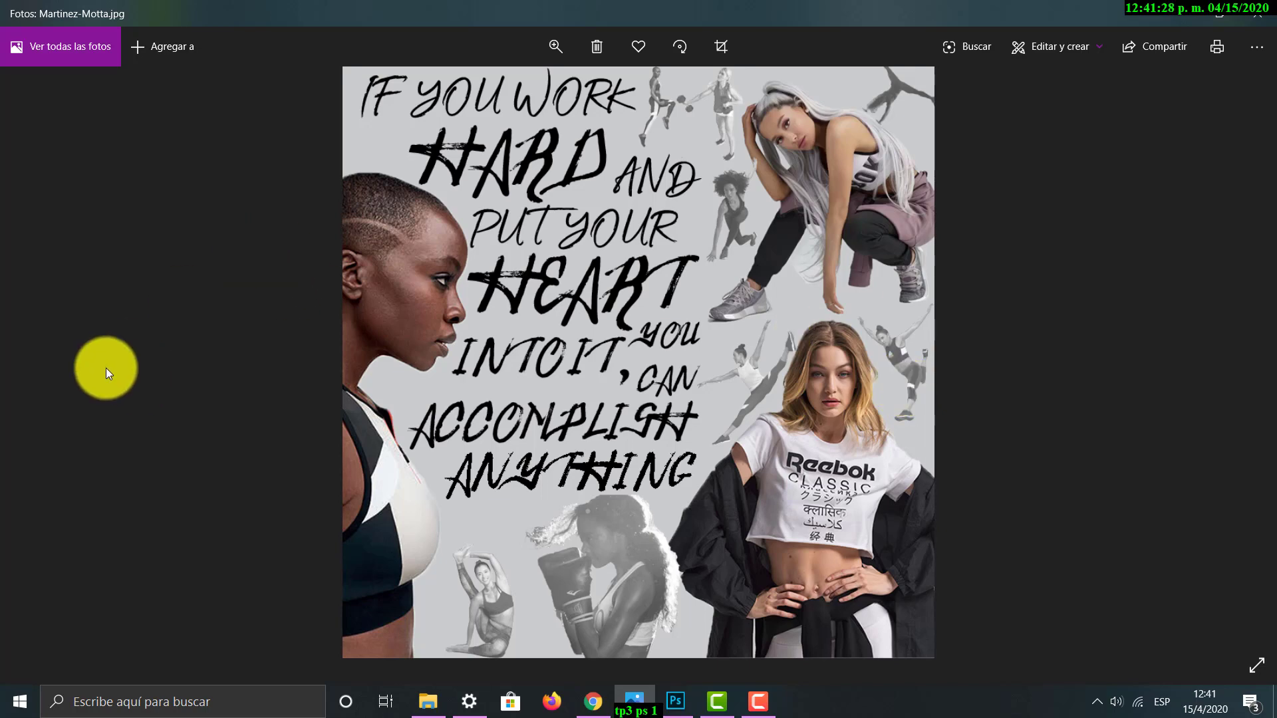
{"action": "mouse_move", "coordinate": [33, 376]}
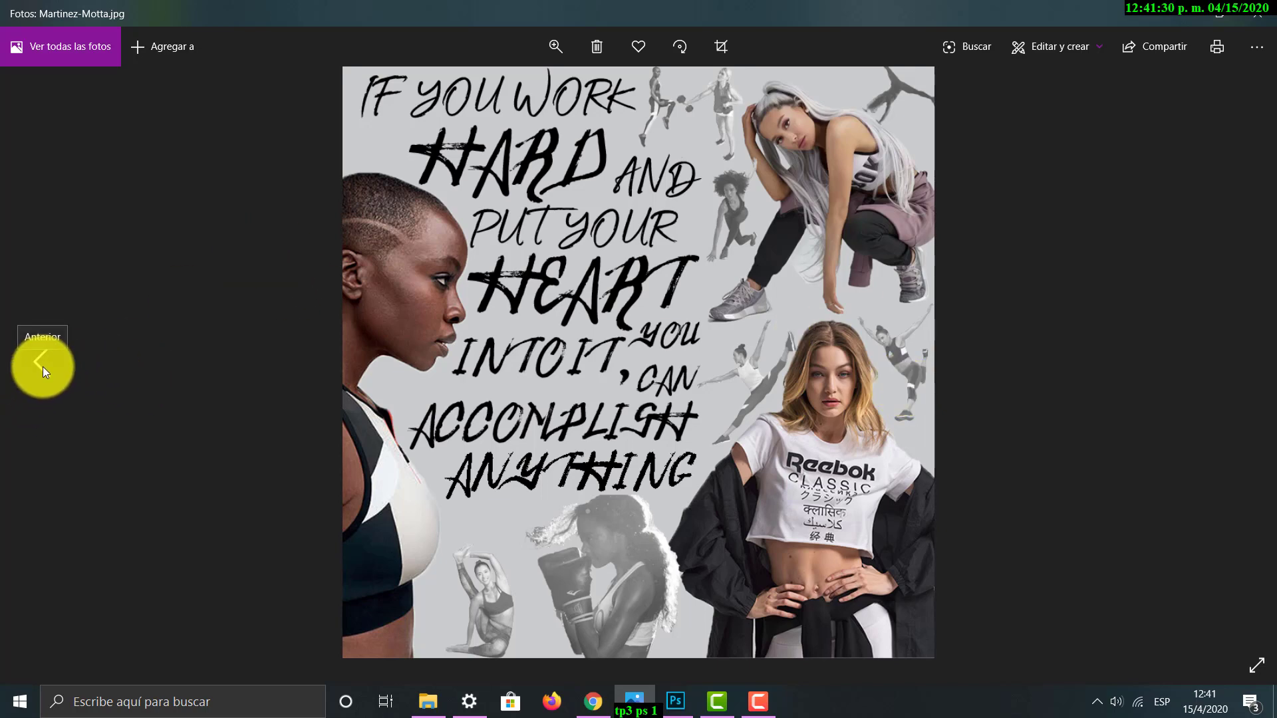
{"action": "left_click", "coordinate": [43, 369]}
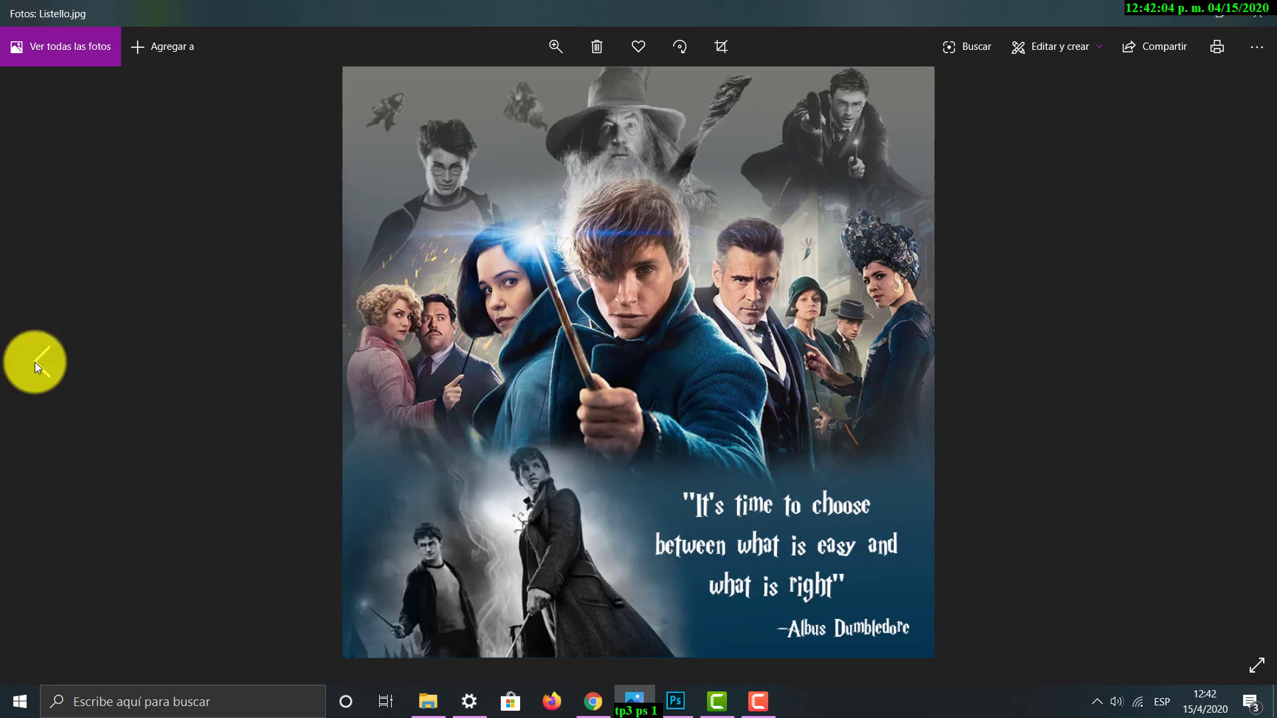
{"action": "left_click", "coordinate": [37, 366]}
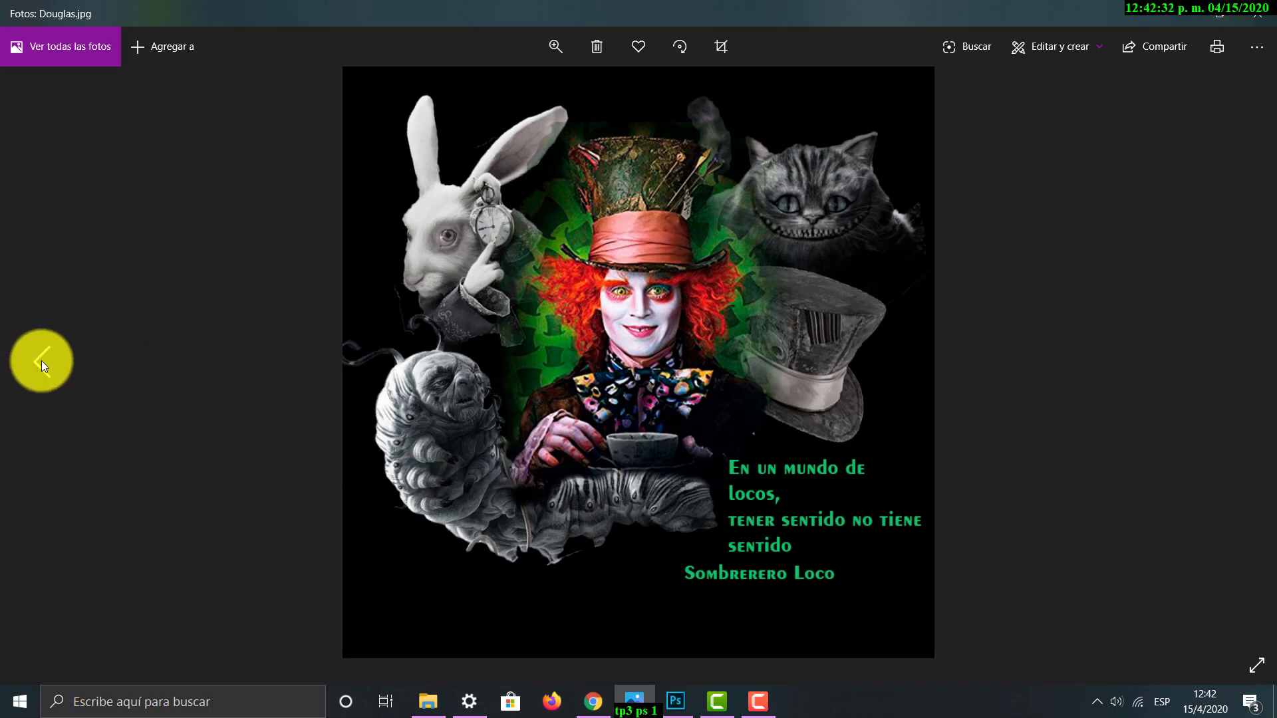
{"action": "left_click", "coordinate": [42, 365]}
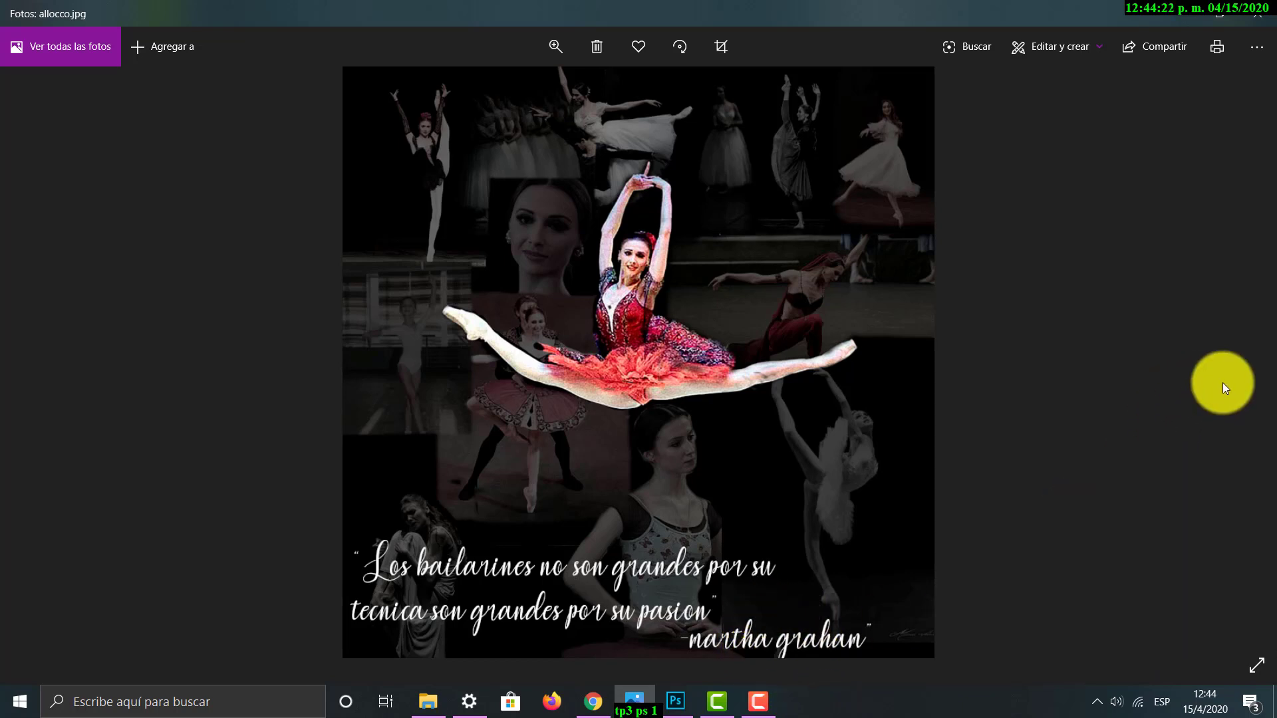
Step: Compare the Mad Hatter, Fantastic Beasts, sports and John Lennon collages once more
{"action": "left_click", "coordinate": [1246, 362]}
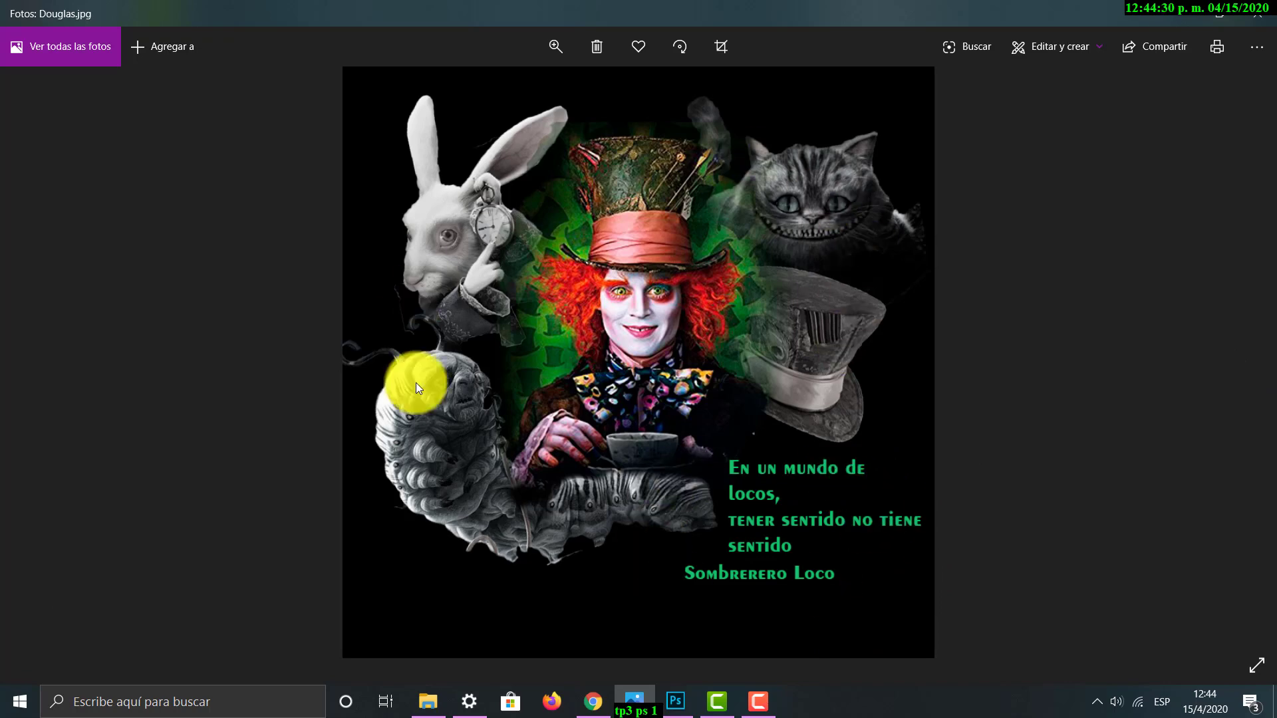
{"action": "left_click", "coordinate": [1236, 366]}
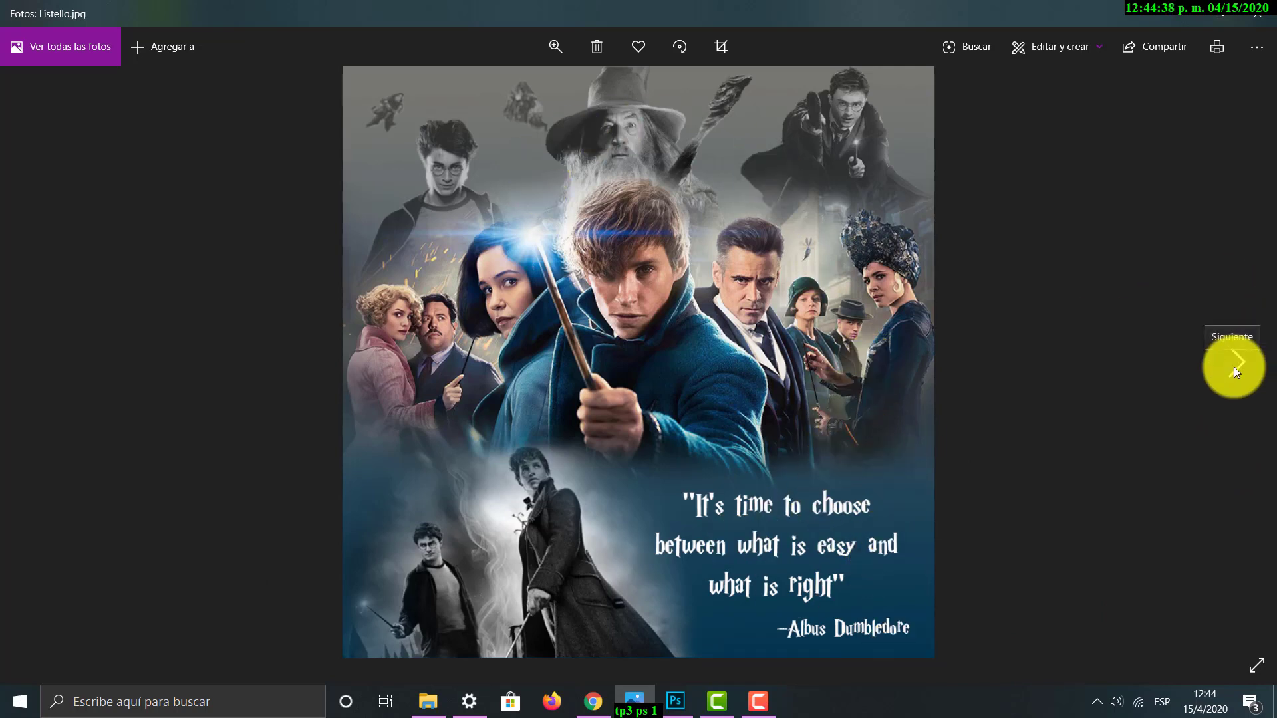
{"action": "left_click", "coordinate": [1235, 371]}
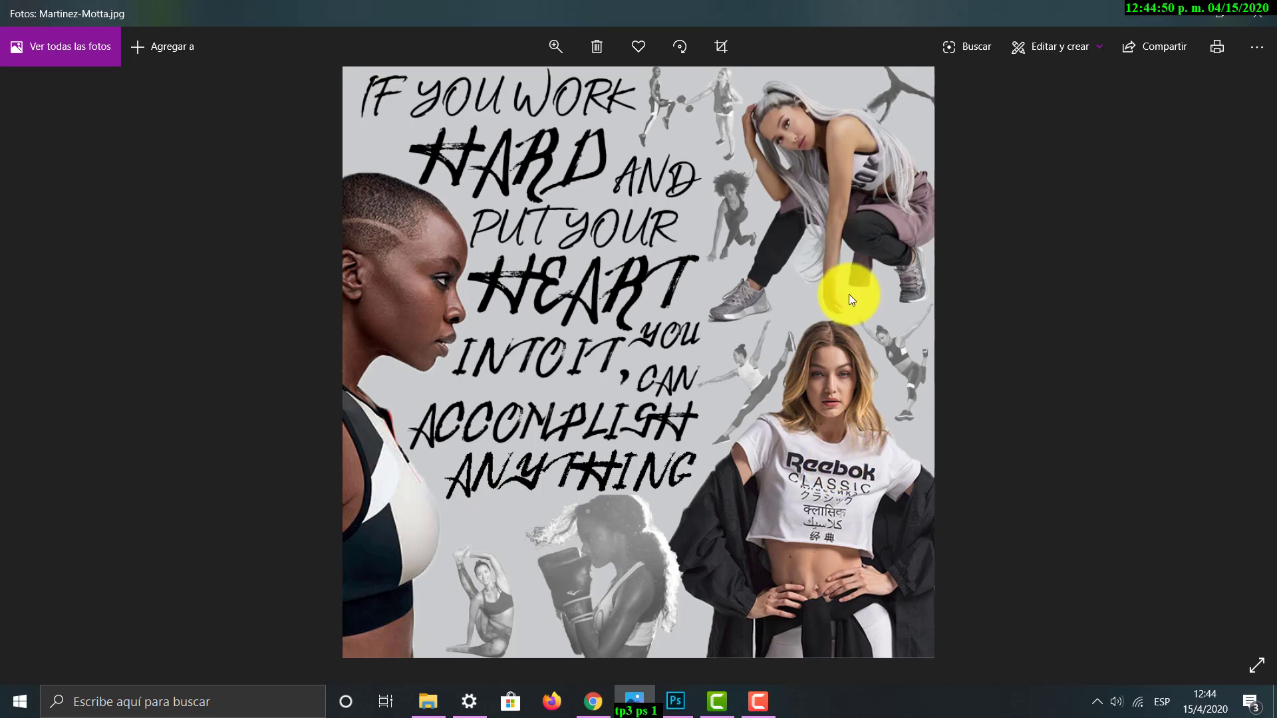
{"action": "left_click", "coordinate": [1241, 370]}
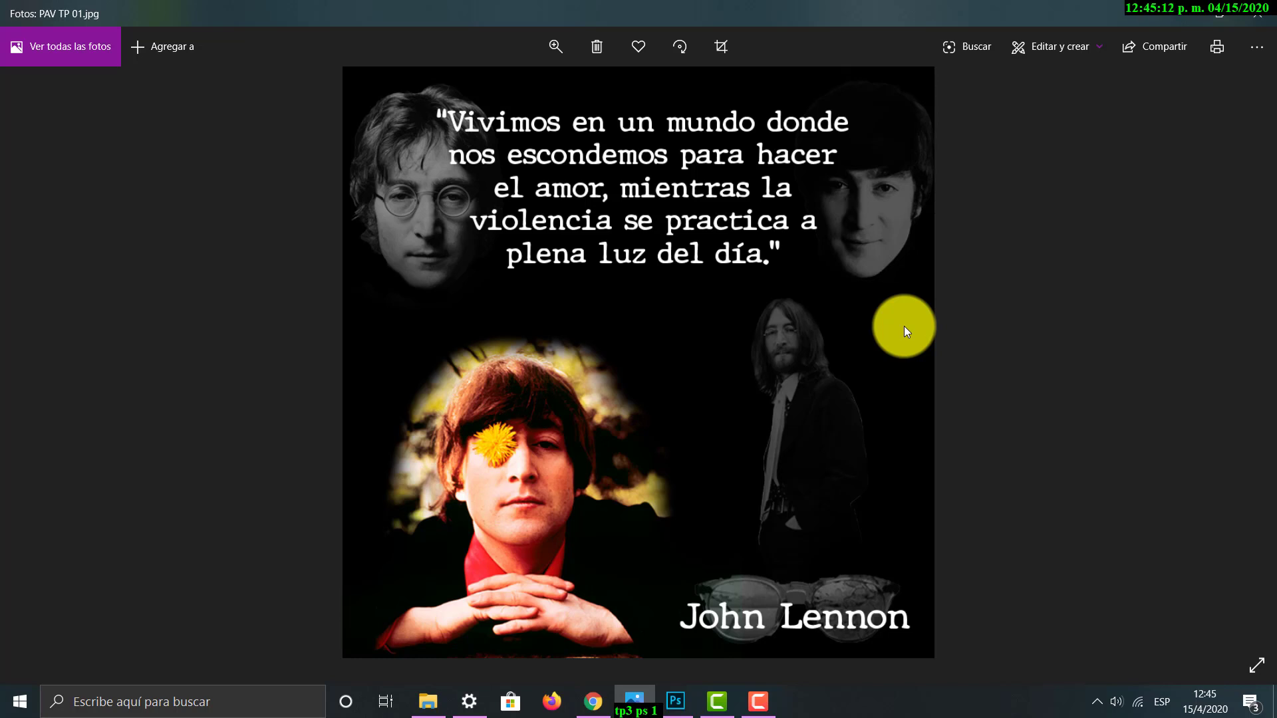
Step: Switch to Photoshop and open the settings for a new document
{"action": "left_click", "coordinate": [680, 693]}
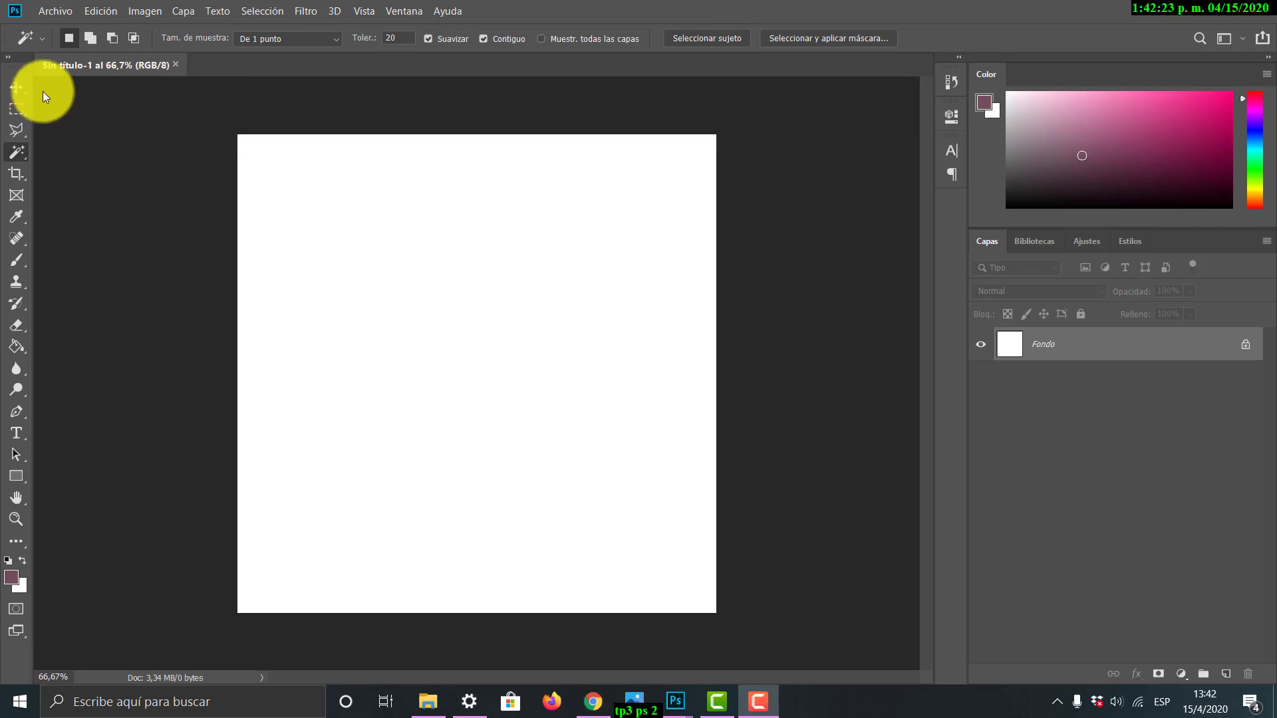
{"action": "left_click", "coordinate": [48, 13]}
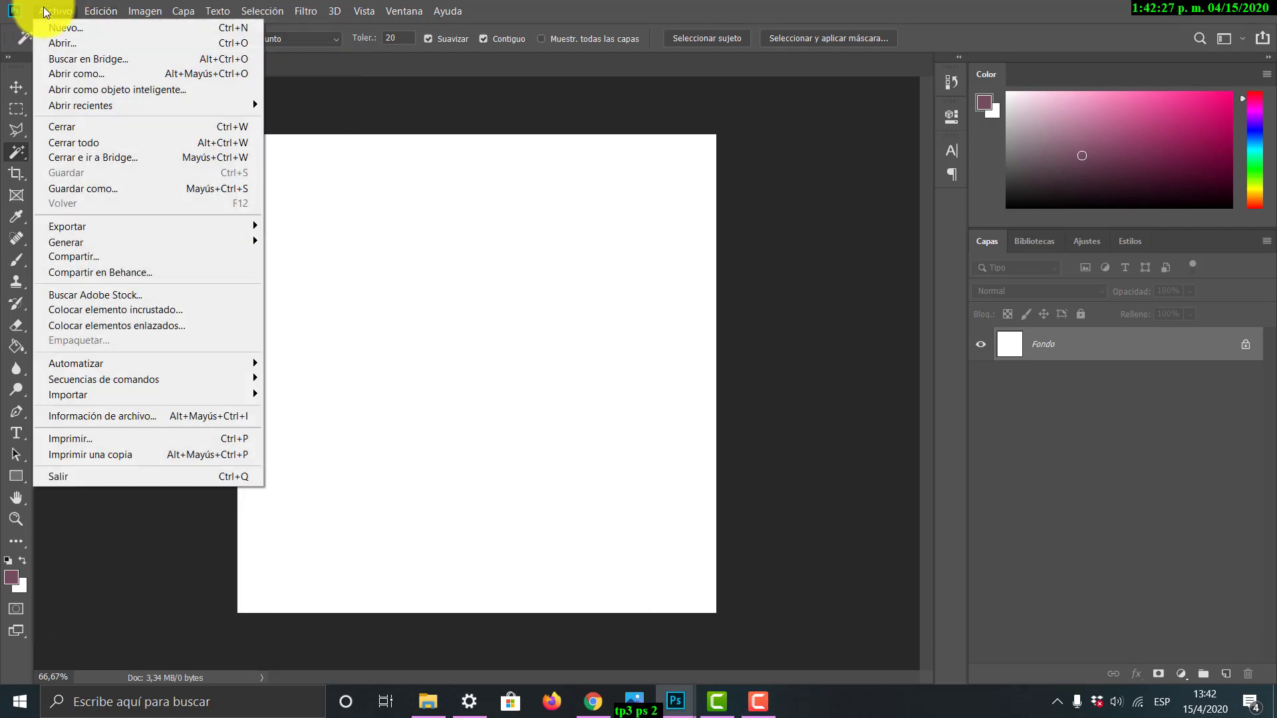
{"action": "left_click", "coordinate": [873, 202]}
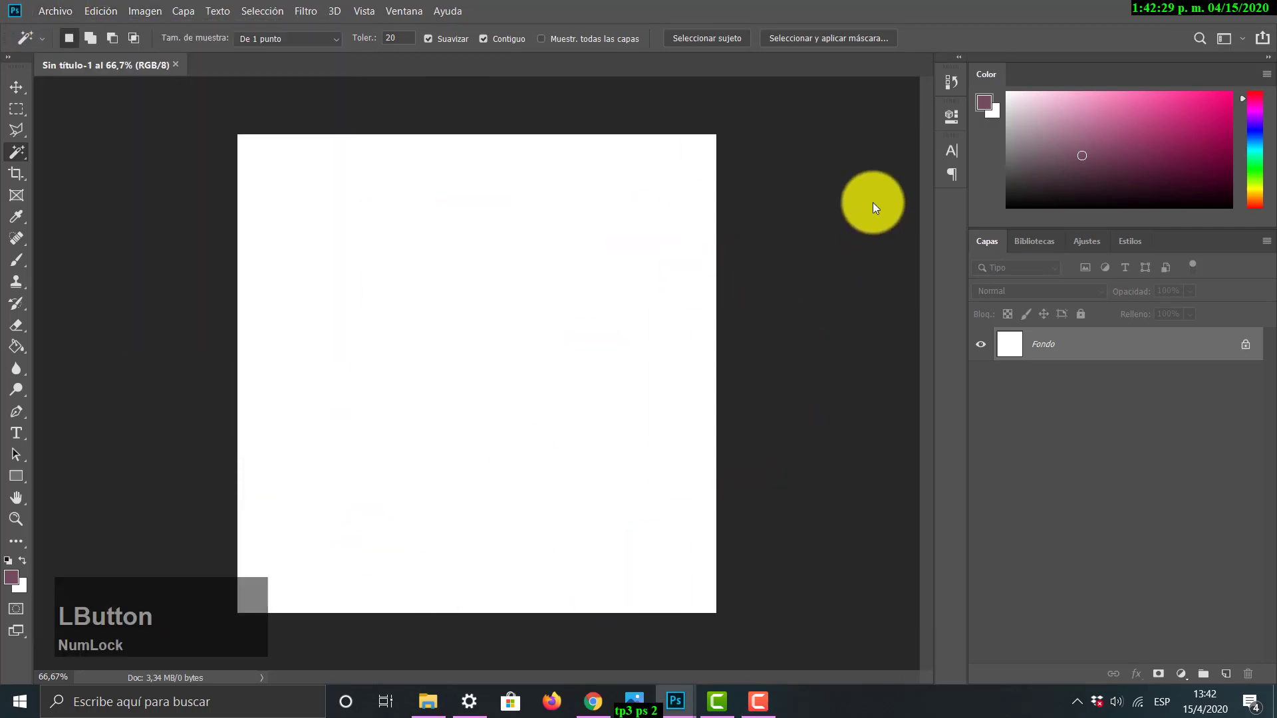
{"action": "left_click", "coordinate": [58, 10]}
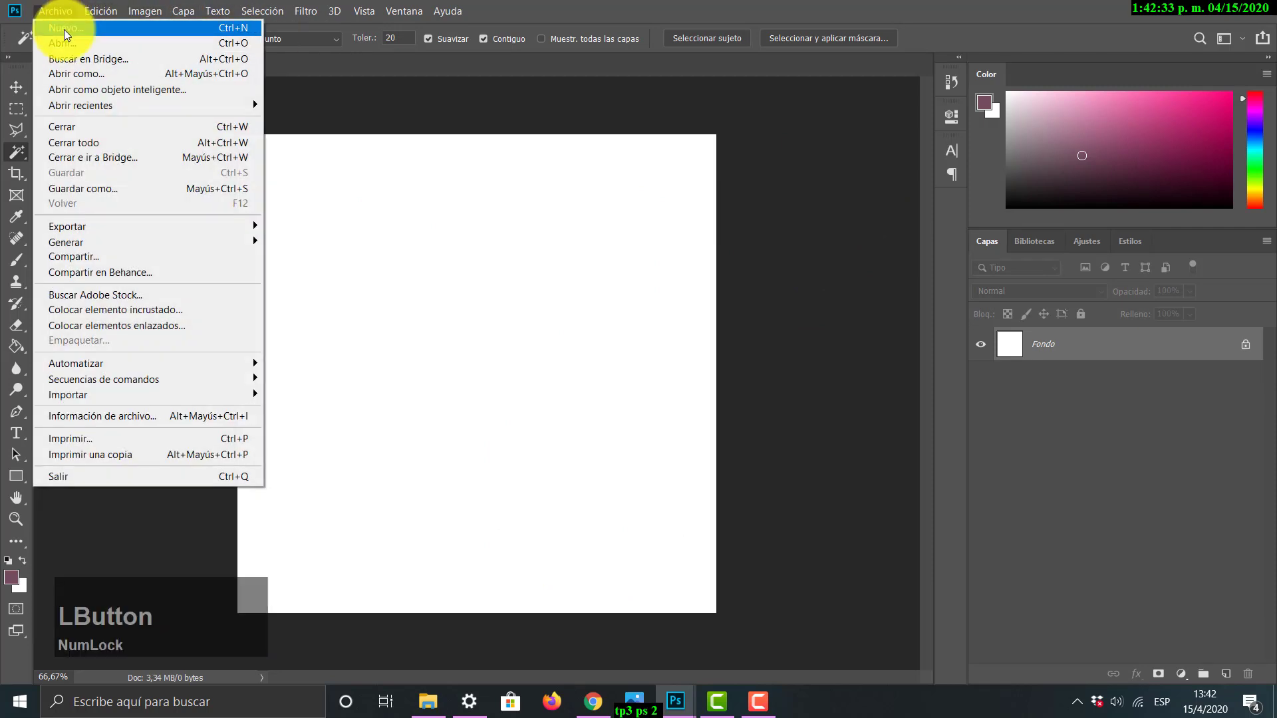
{"action": "left_click", "coordinate": [66, 29]}
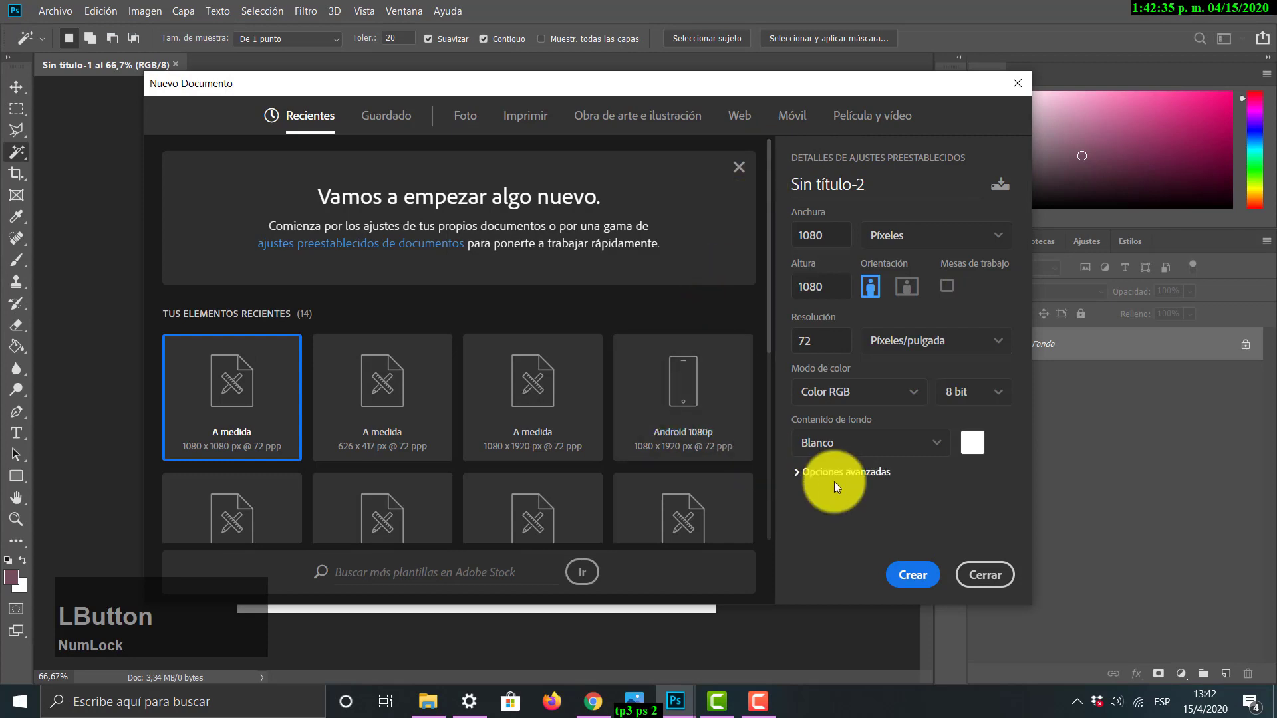
Step: Review the new document's width and the measurement units available for it
{"action": "left_click", "coordinate": [844, 238]}
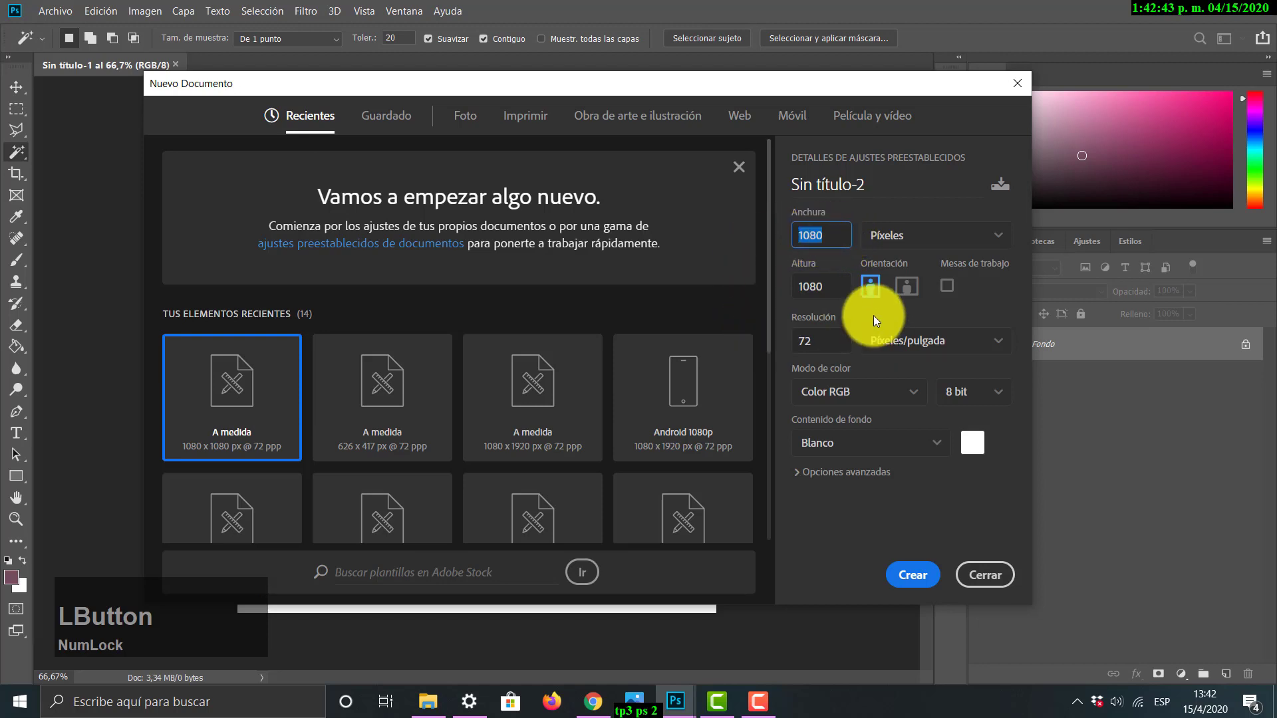
{"action": "left_click", "coordinate": [999, 237]}
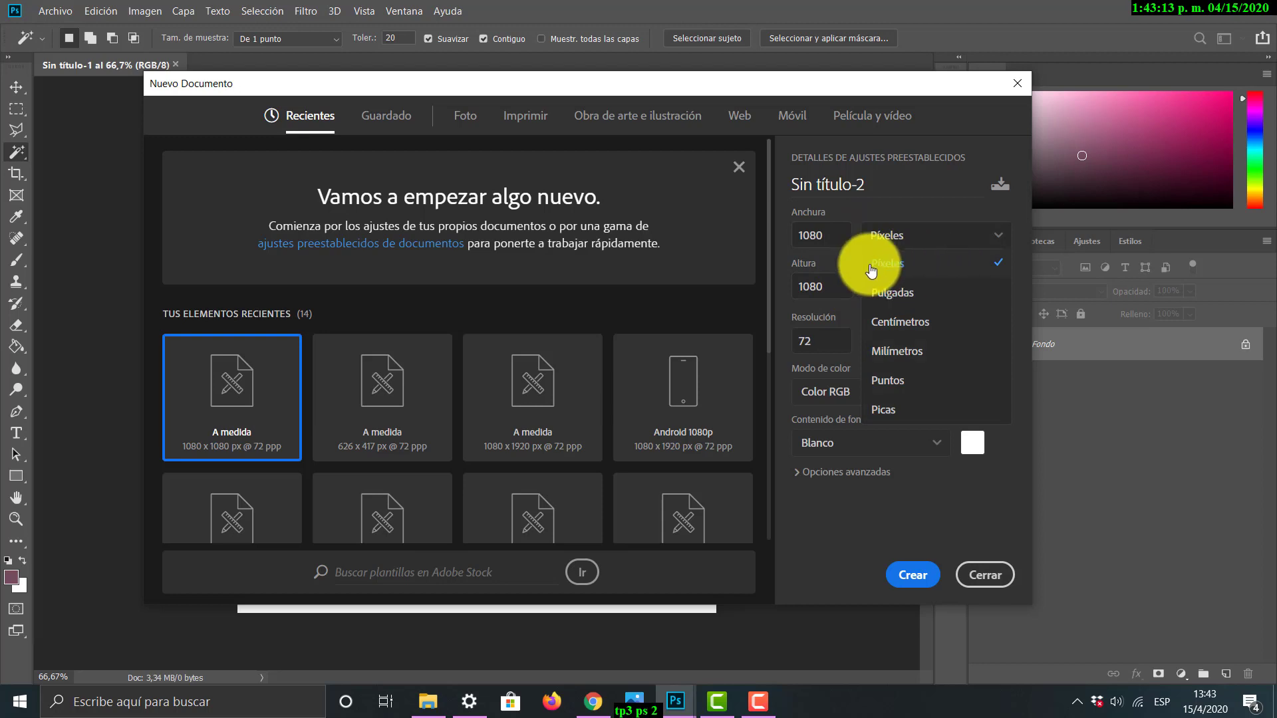
{"action": "left_click", "coordinate": [827, 234]}
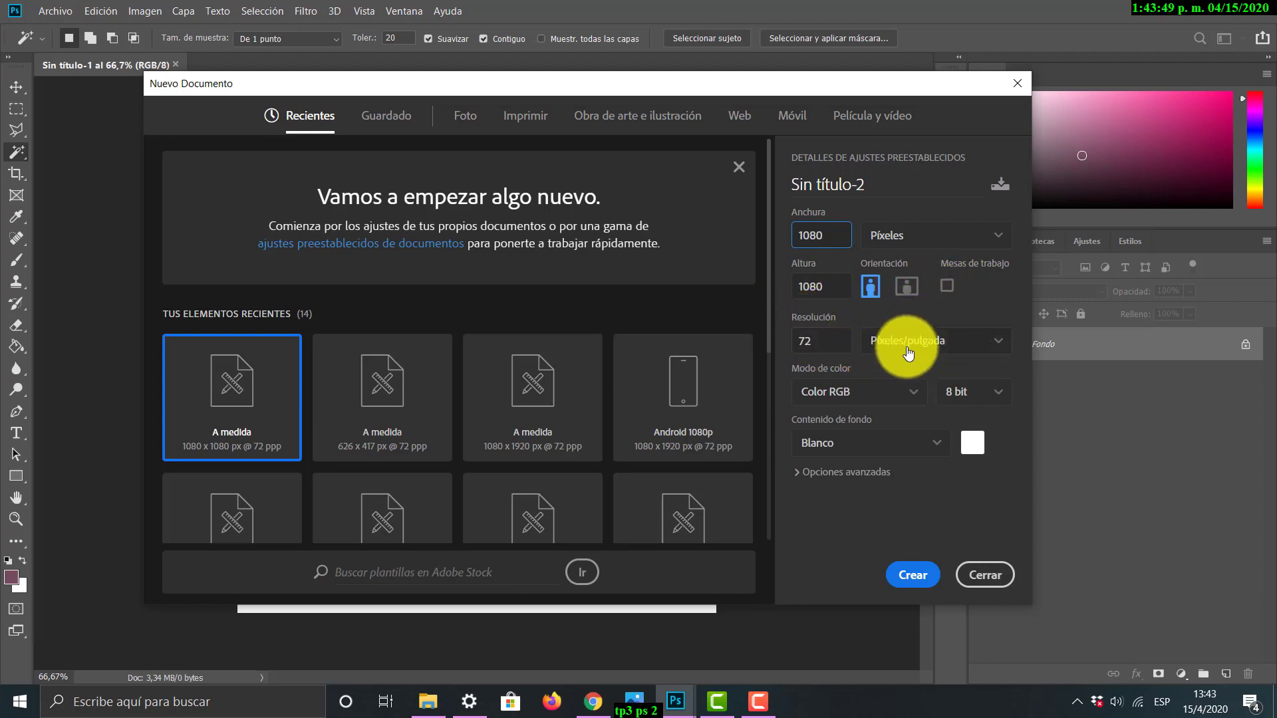
Step: Choose Píxeles/pulgada as the unit for the new document's resolution of 72
{"action": "left_click", "coordinate": [820, 338]}
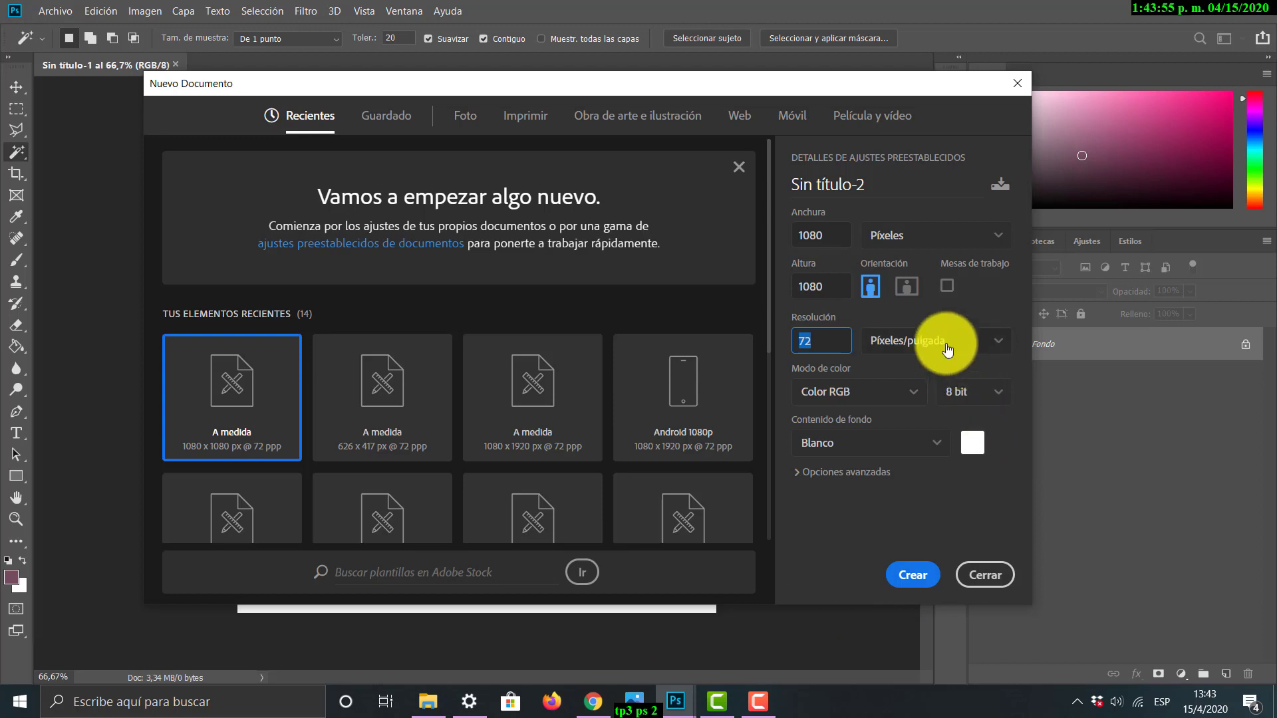
{"action": "left_click", "coordinate": [819, 341]}
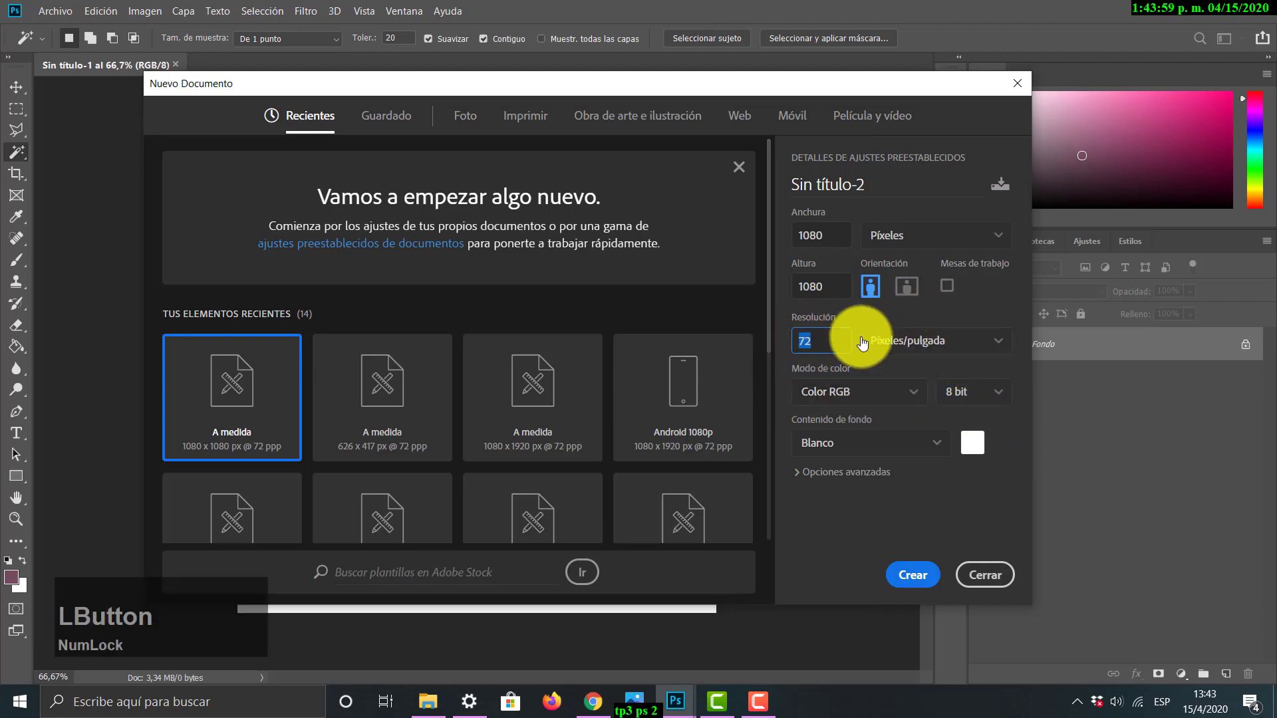
{"action": "left_click", "coordinate": [999, 346]}
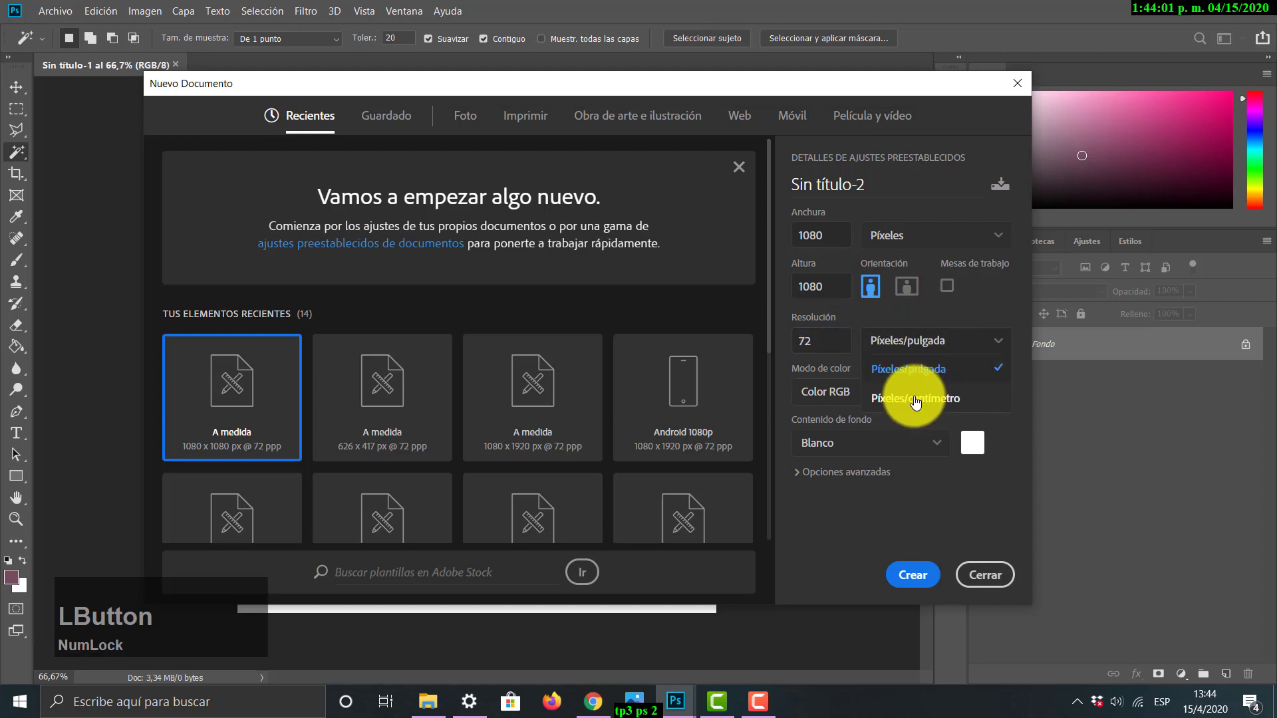
{"action": "left_click", "coordinate": [914, 376]}
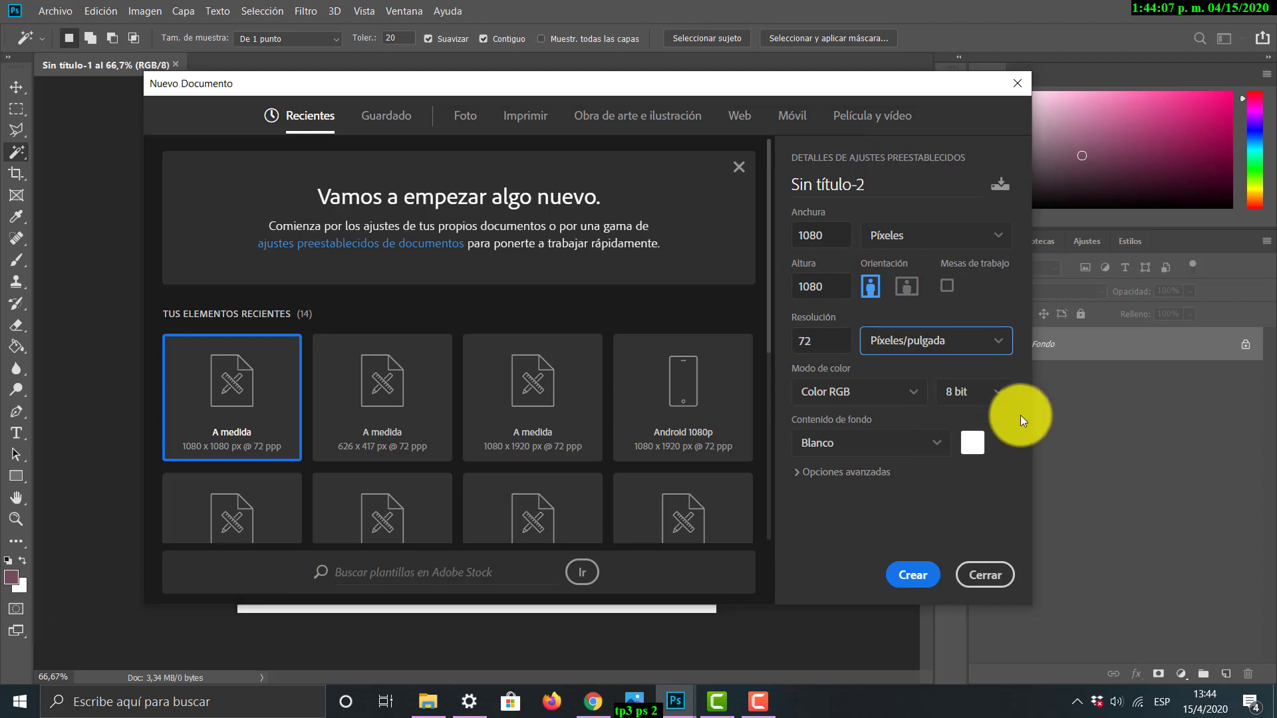
Step: Create the 1080 x 1080 pixel document and close it again, keeping the existing blank document open
{"action": "left_click", "coordinate": [914, 576]}
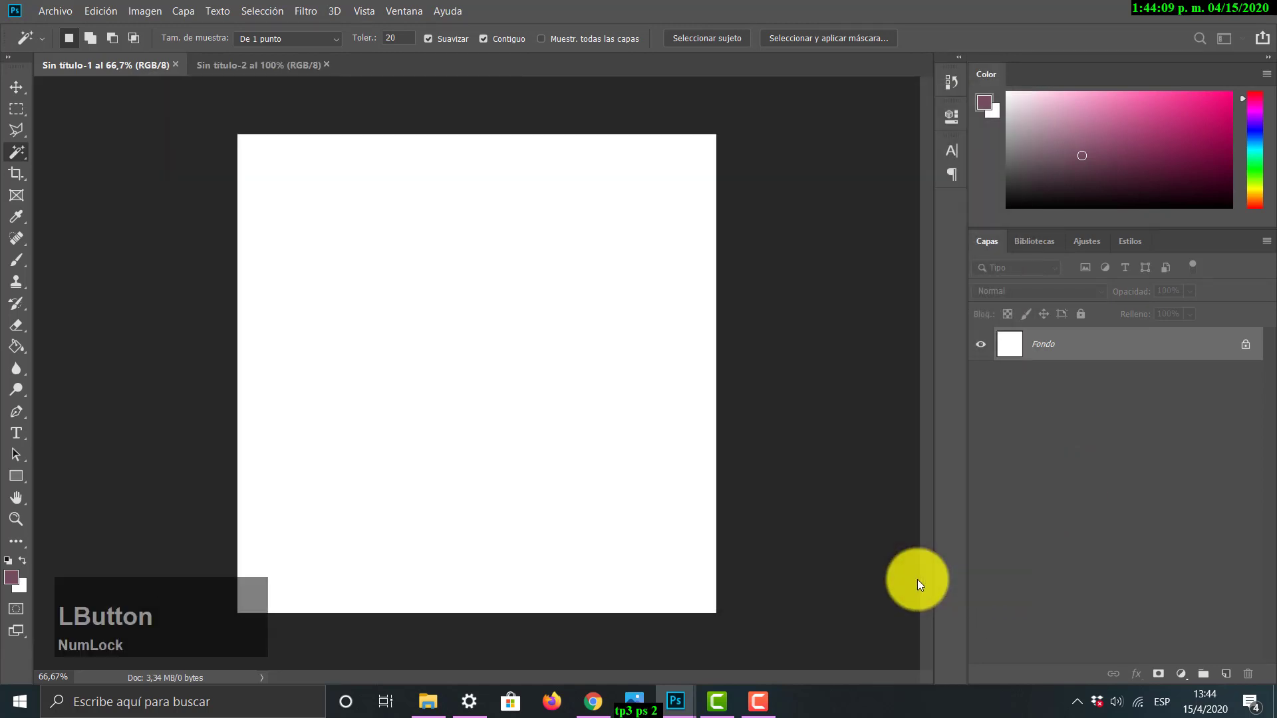
{"action": "left_click", "coordinate": [328, 65]}
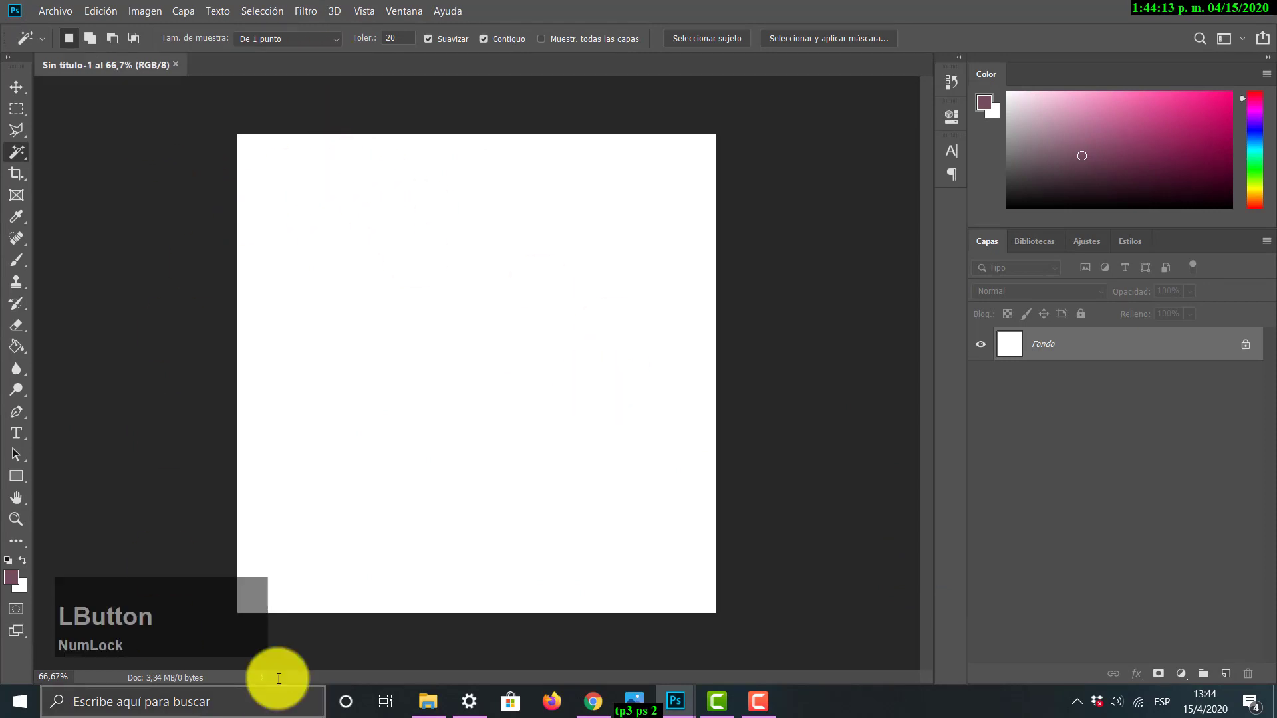
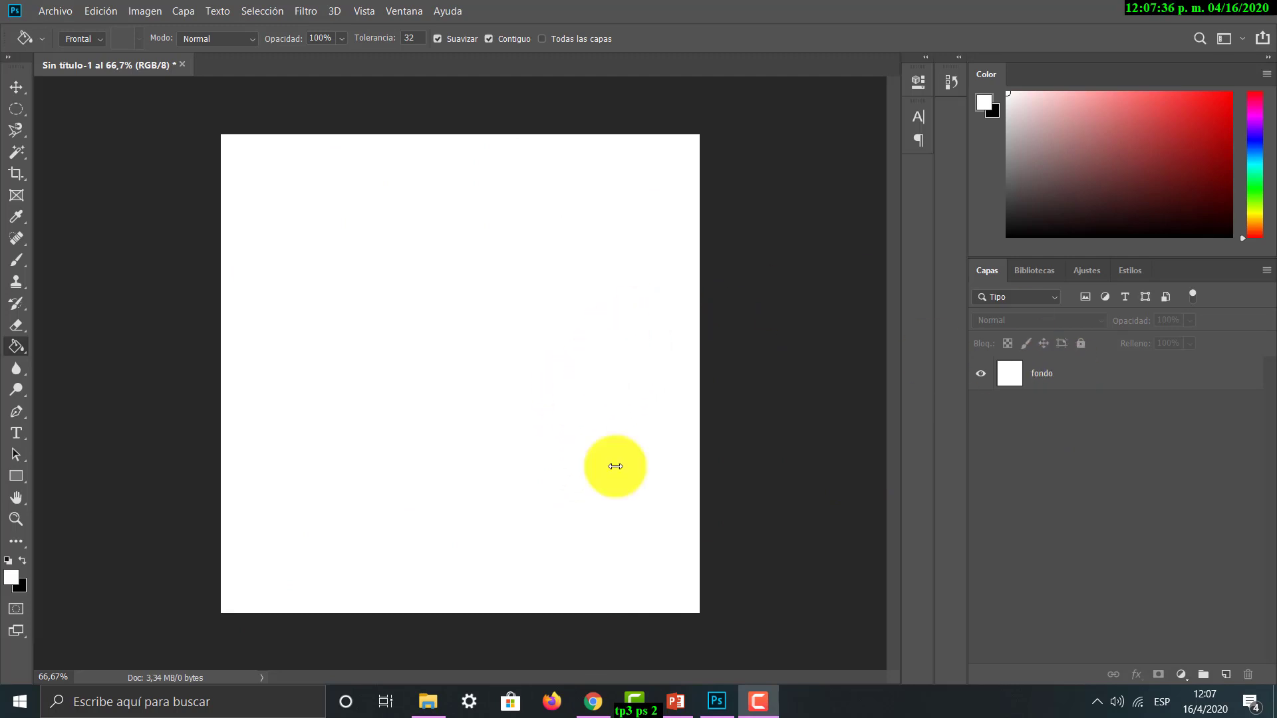
Step: Rename the background layer to "fondo solido" and select it
{"action": "left_click", "coordinate": [1058, 376]}
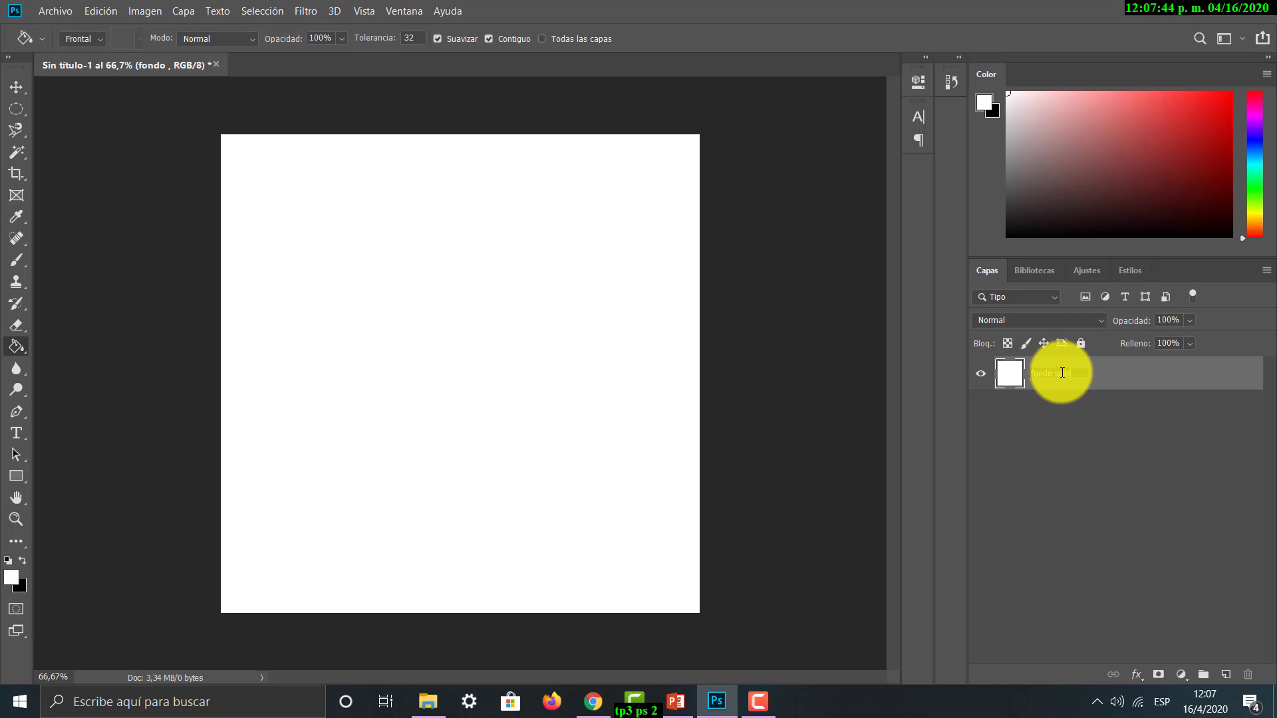
{"action": "left_click", "coordinate": [1083, 500]}
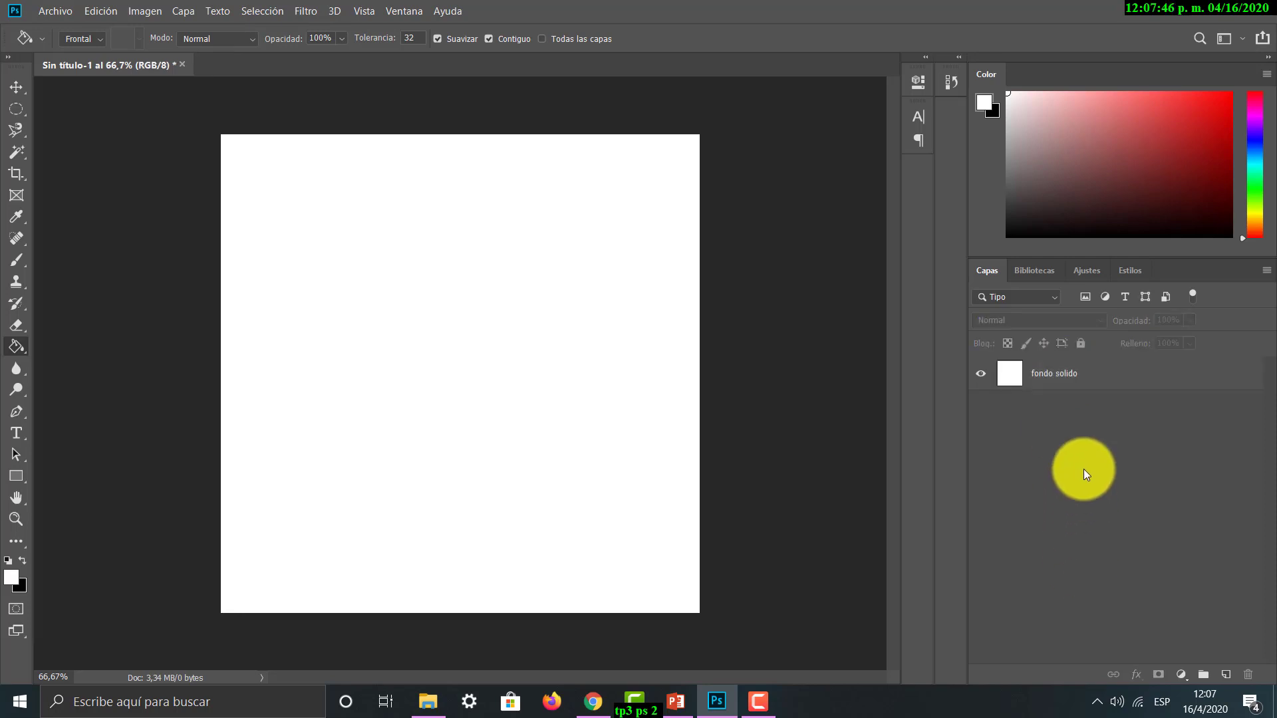
{"action": "left_click", "coordinate": [1053, 374]}
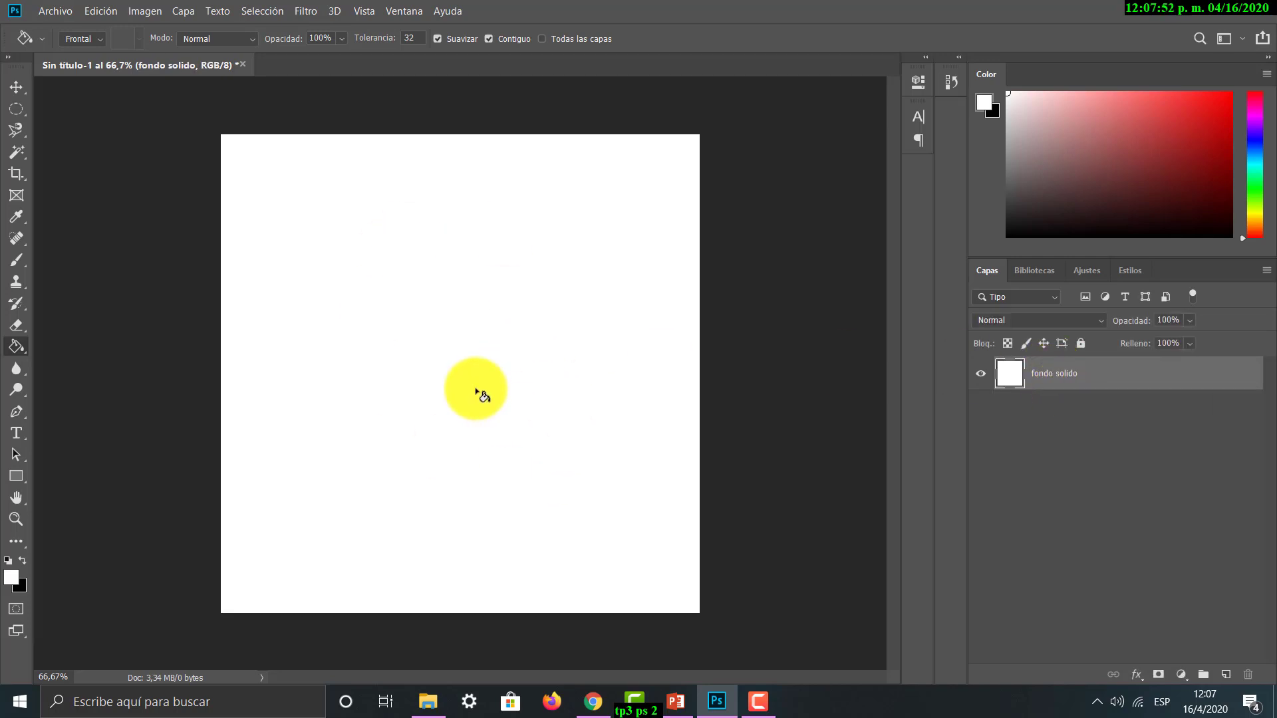
Step: Review the tool variants grouped with Bote de pintura, Tampón de clonar and Cuentagotas, ending on the Bote de pintura tool
{"action": "right_click", "coordinate": [29, 349]}
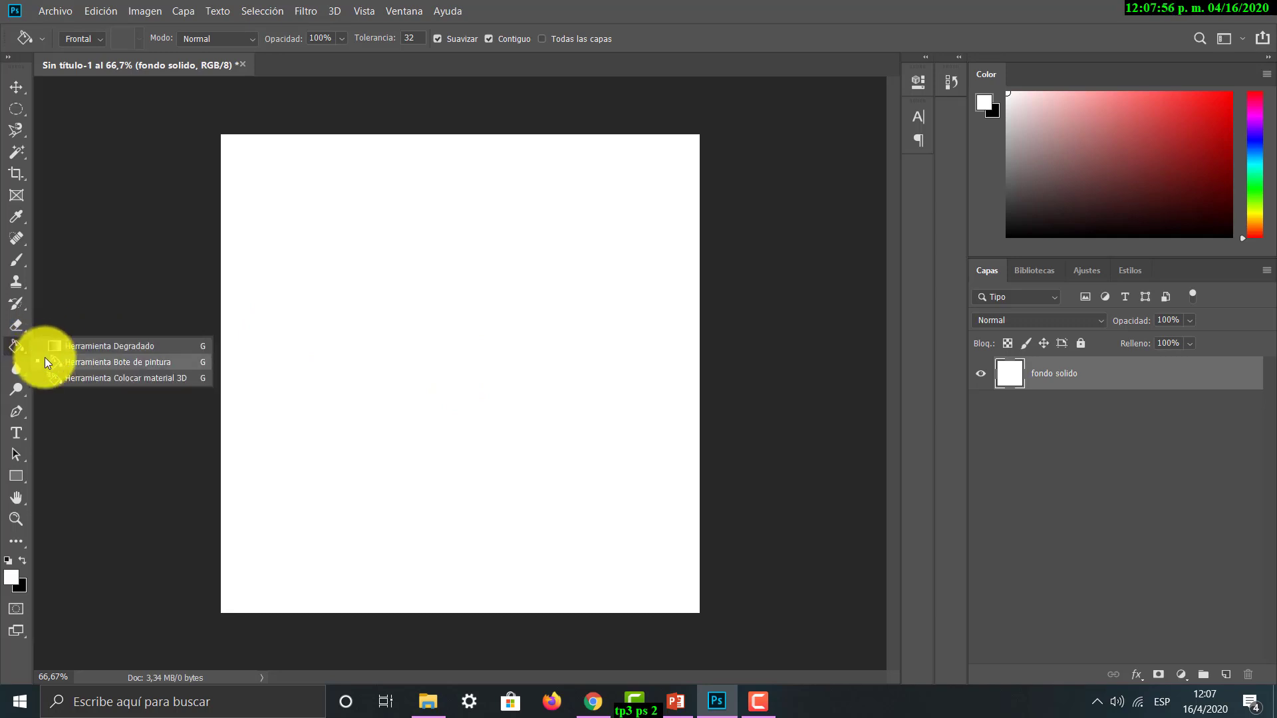
{"action": "left_click", "coordinate": [58, 346]}
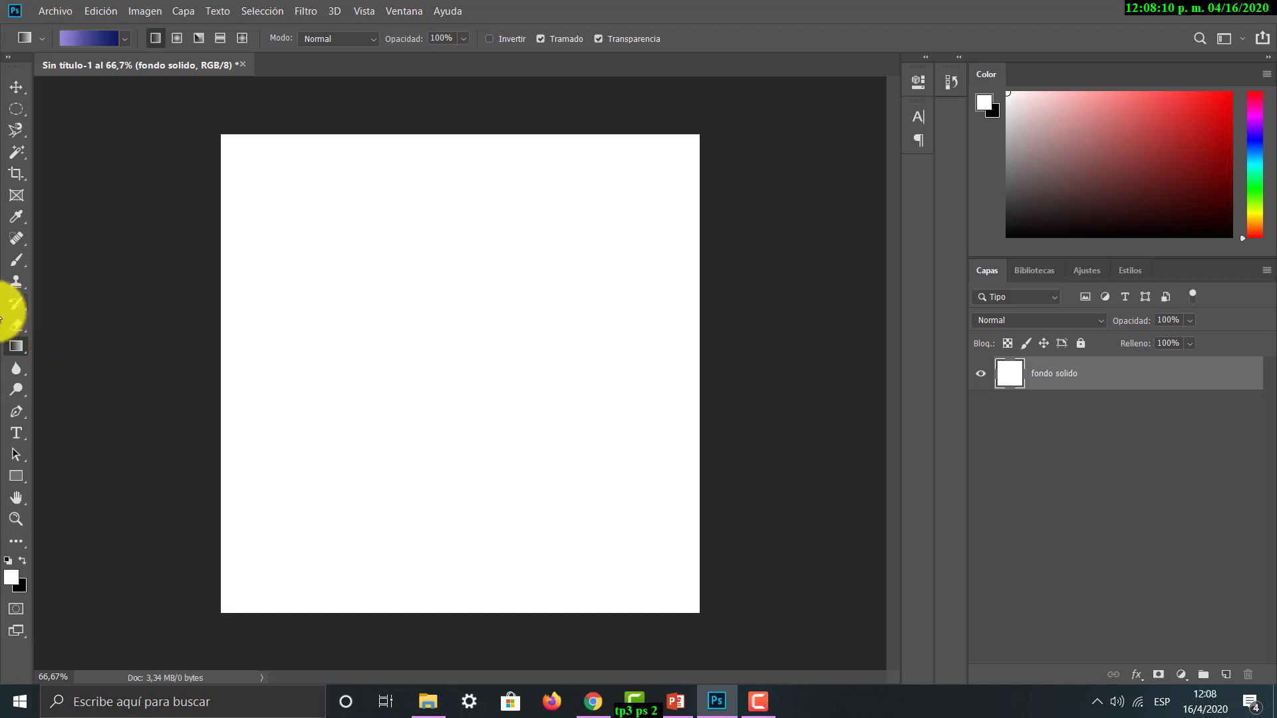
{"action": "left_click", "coordinate": [23, 349]}
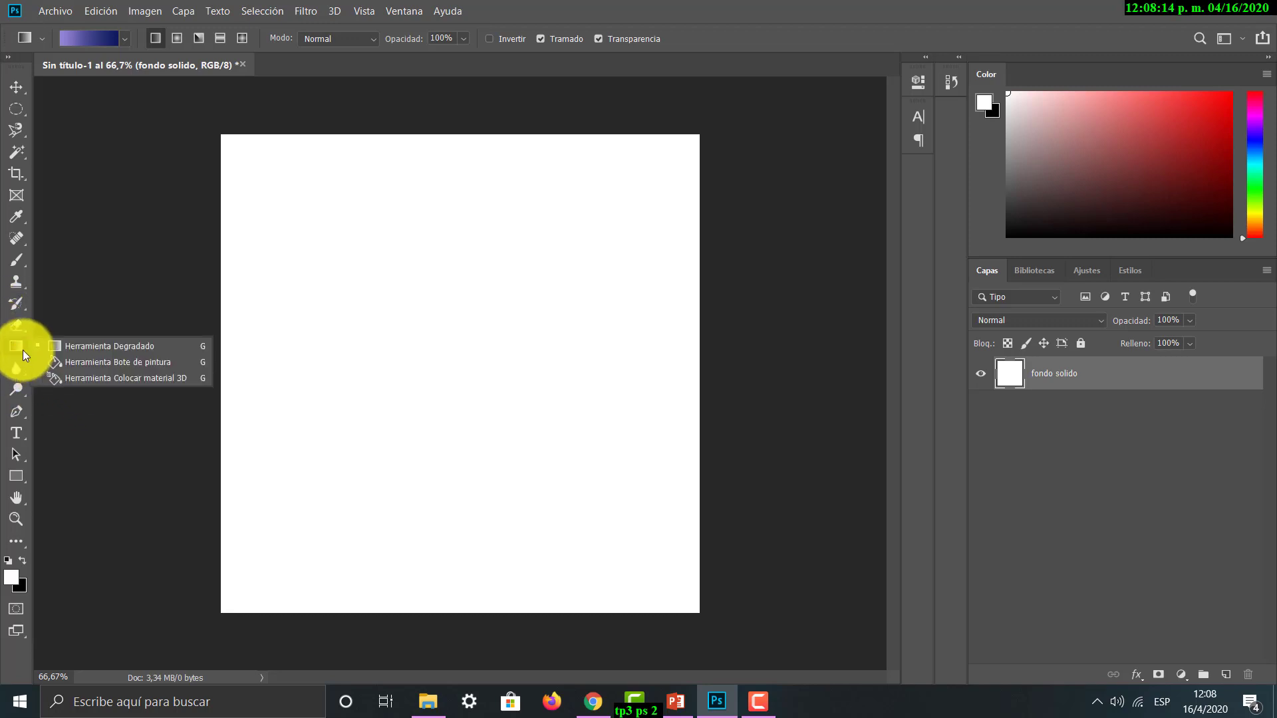
{"action": "left_click", "coordinate": [26, 277]}
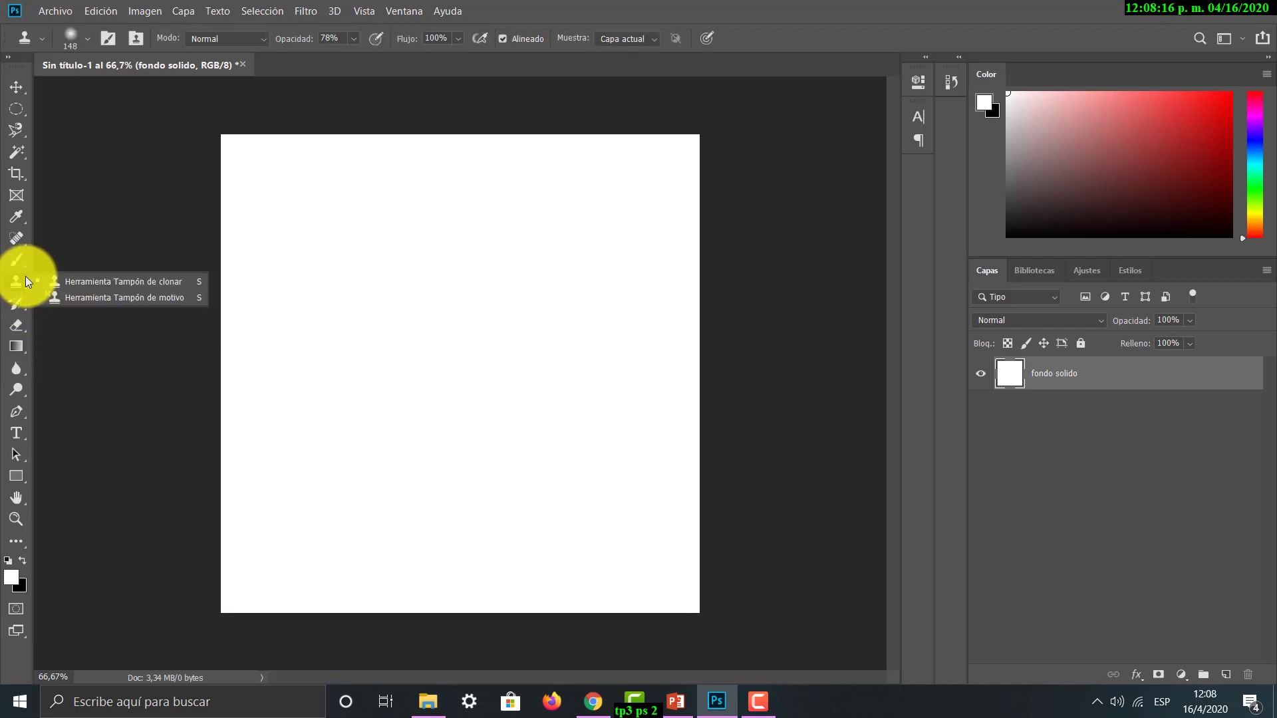
{"action": "left_click", "coordinate": [24, 217]}
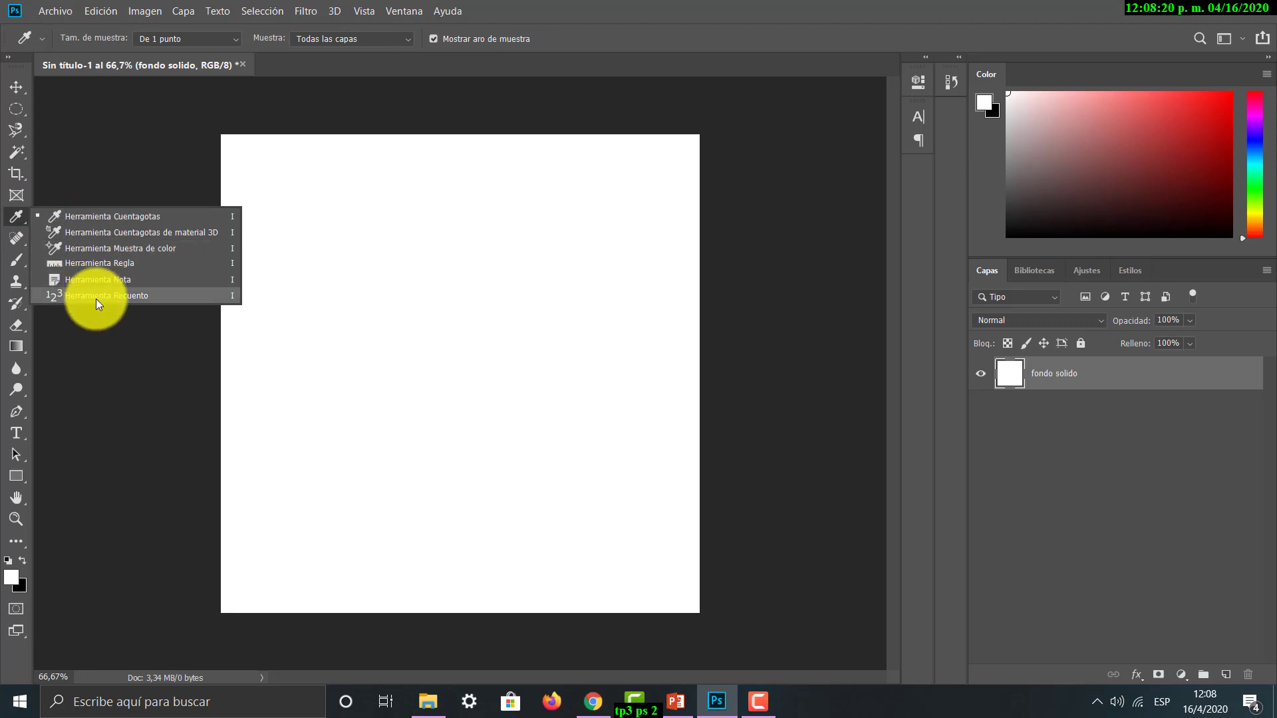
{"action": "left_click", "coordinate": [101, 170]}
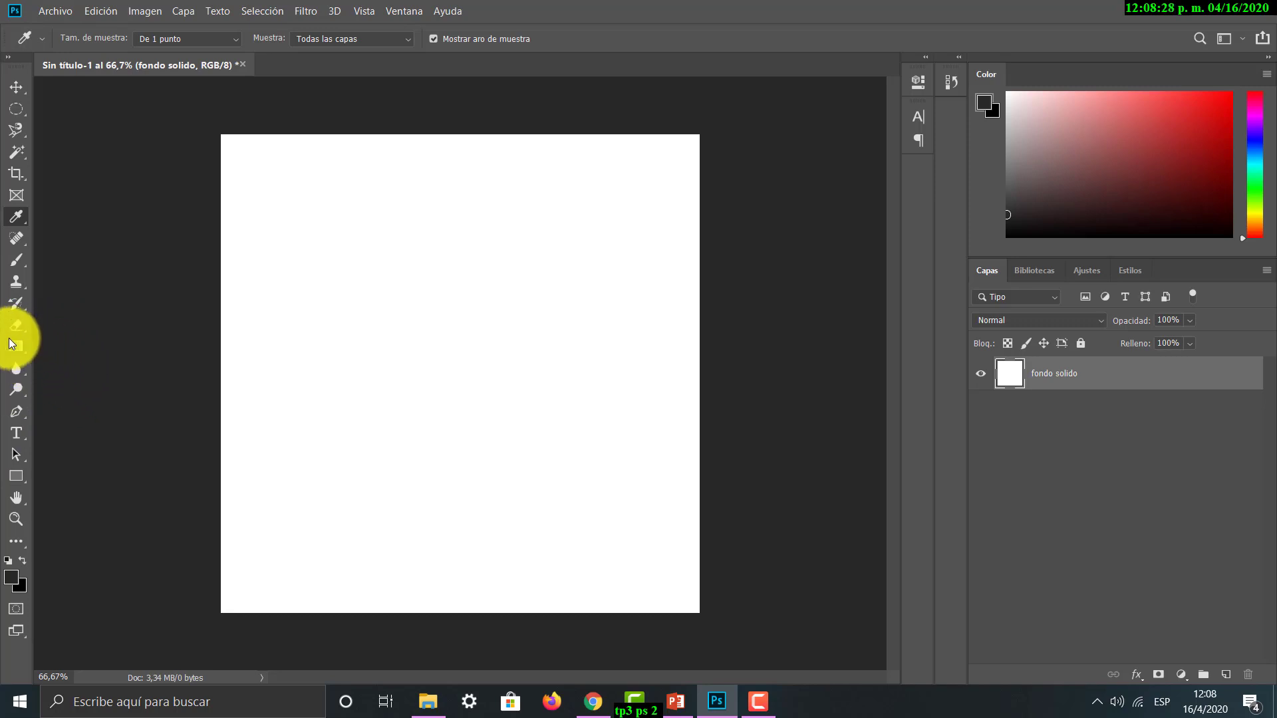
{"action": "left_click_drag", "start_coordinate": [16, 346], "coordinate": [106, 346]}
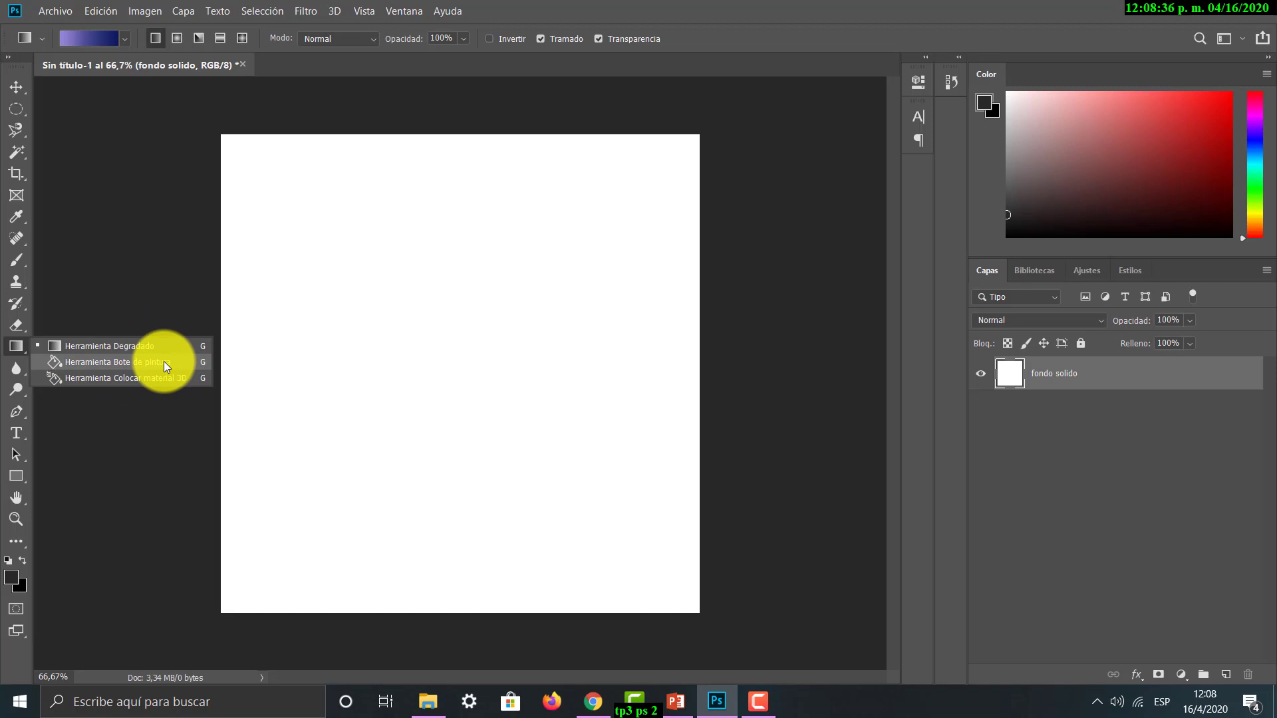
{"action": "left_click", "coordinate": [110, 361]}
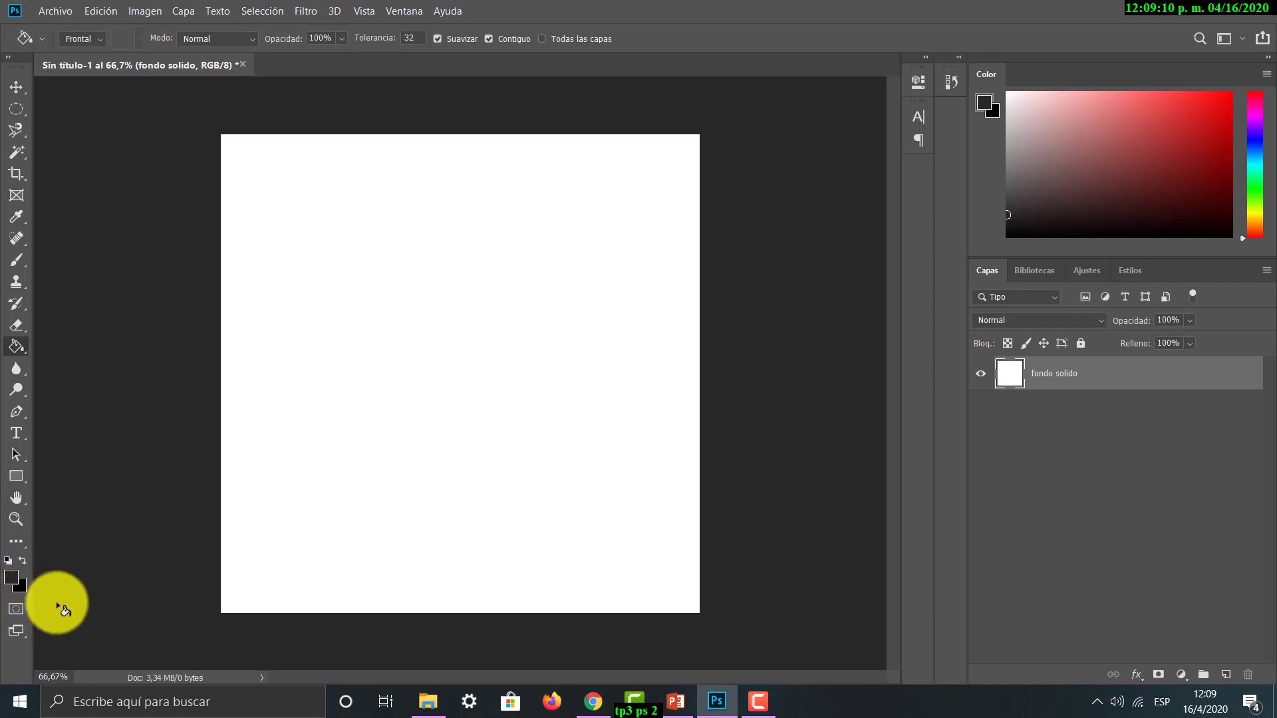
Step: Set the foreground colour to blue #24388e and fill the fondo solido layer with it
{"action": "left_click", "coordinate": [11, 582]}
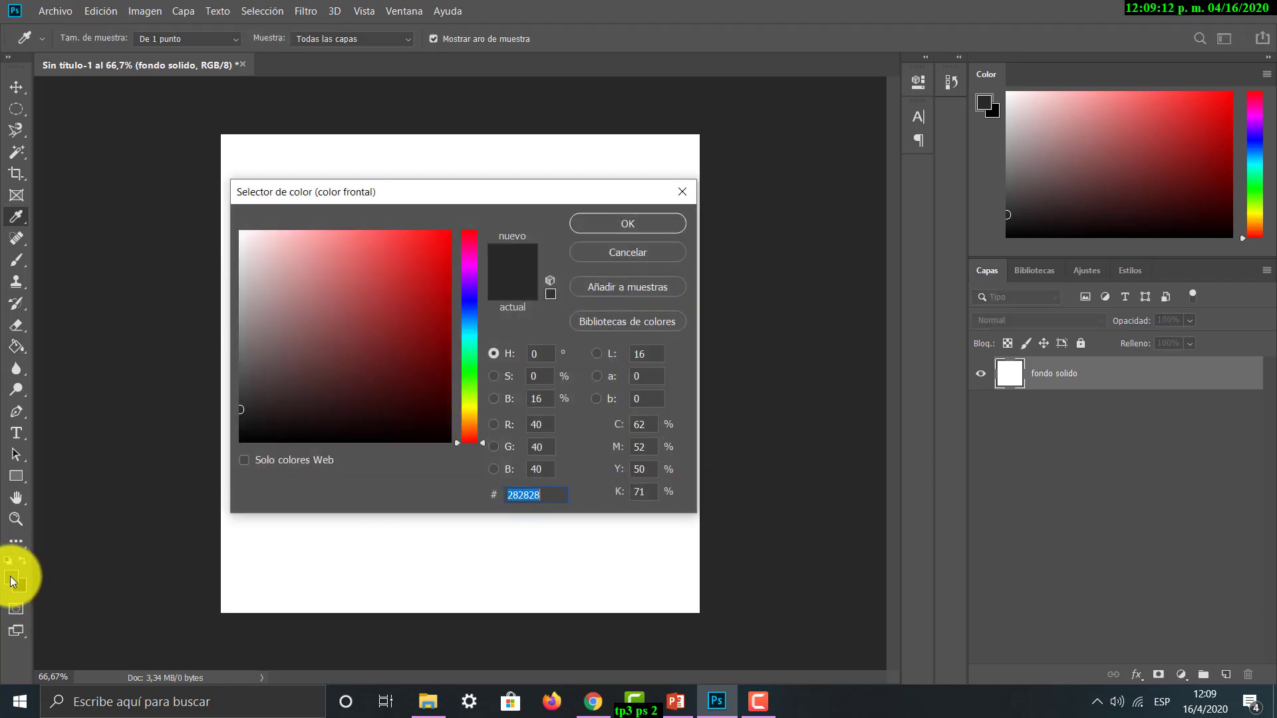
{"action": "mouse_move", "coordinate": [528, 198]}
{"action": "left_mouse_down"}
{"action": "mouse_move", "coordinate": [525, 177]}
{"action": "mouse_move", "coordinate": [529, 192]}
{"action": "left_mouse_up"}
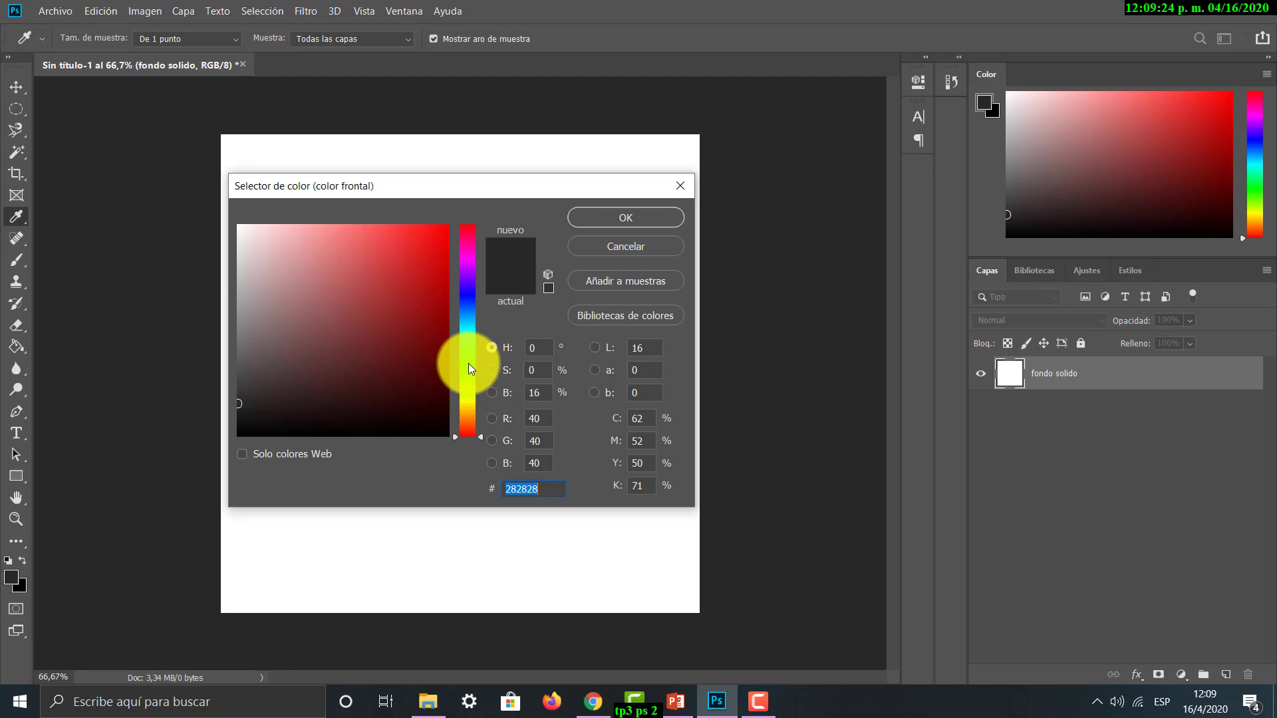
{"action": "left_click_drag", "start_coordinate": [468, 364], "coordinate": [476, 302]}
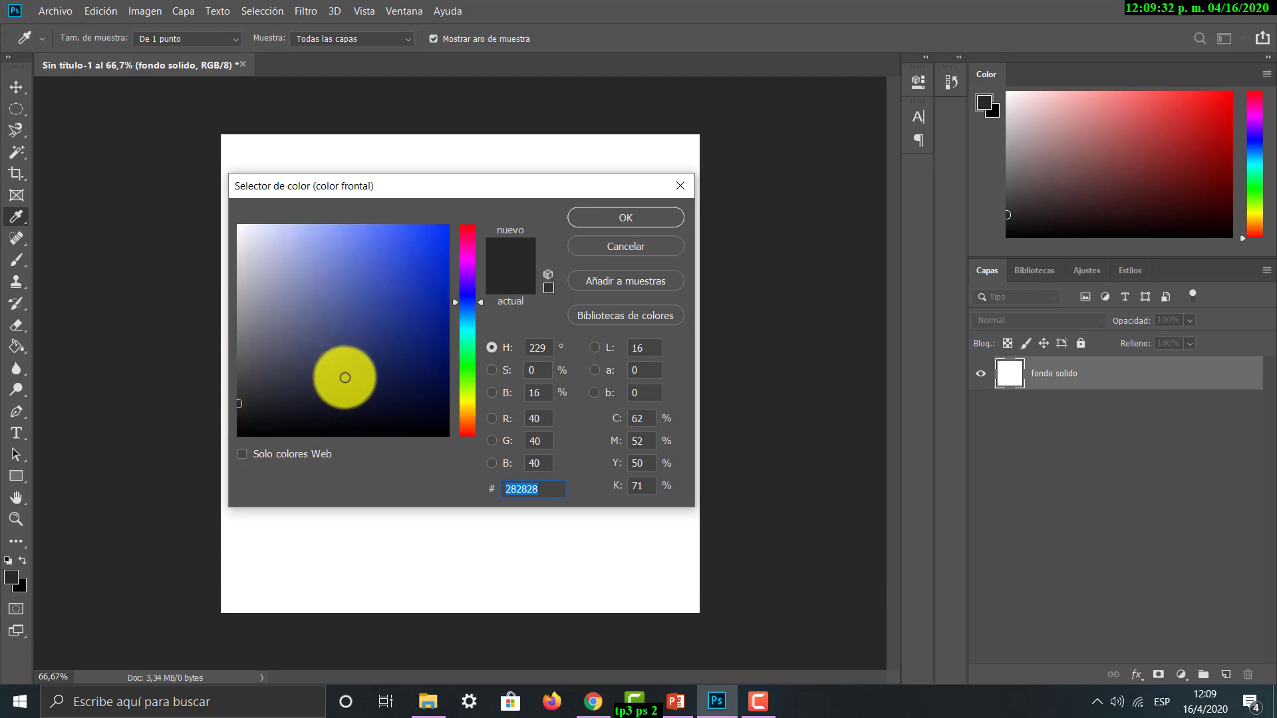
{"action": "left_click", "coordinate": [408, 302]}
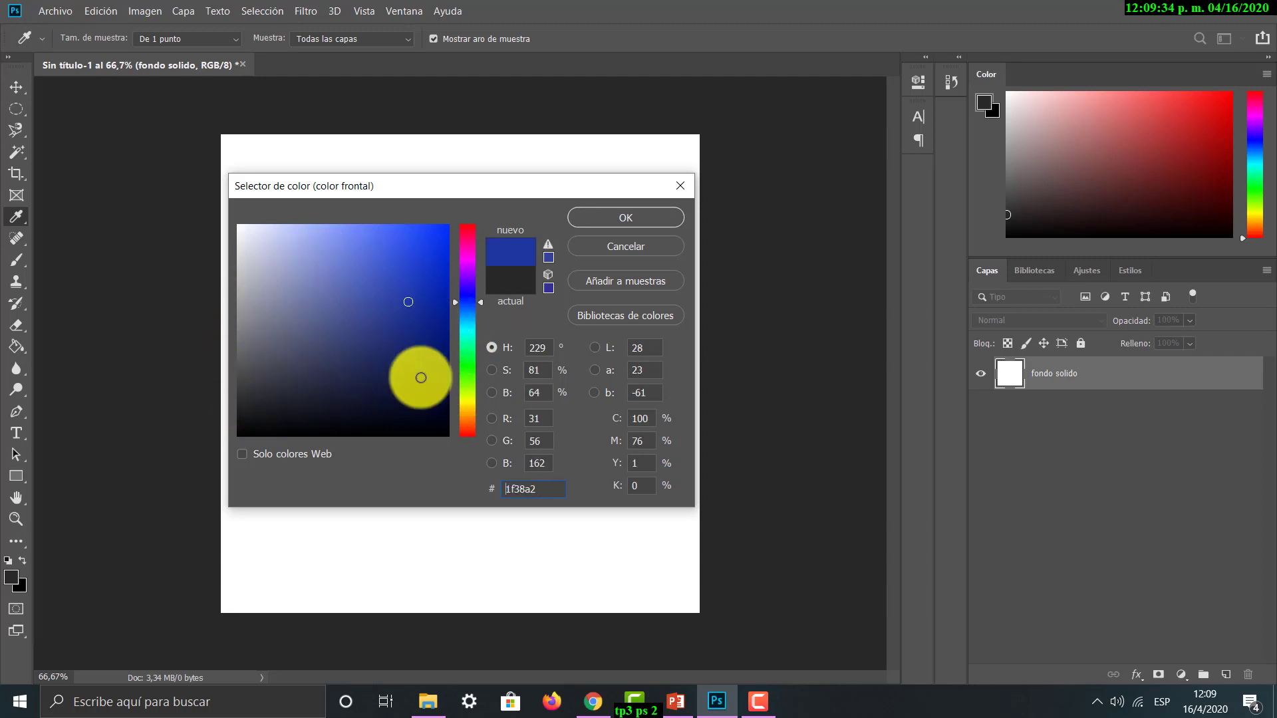
{"action": "left_click", "coordinate": [422, 353]}
{"action": "left_click", "coordinate": [356, 302]}
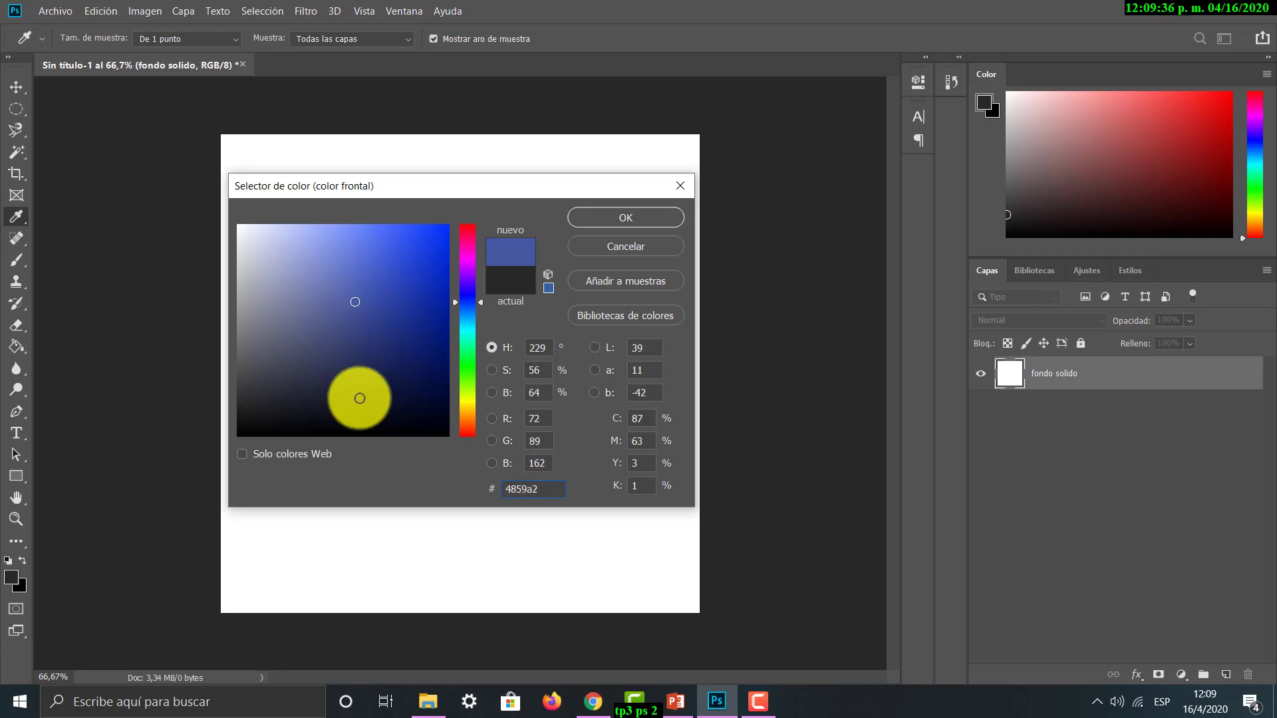
{"action": "left_click", "coordinate": [423, 301]}
{"action": "left_click", "coordinate": [397, 318]}
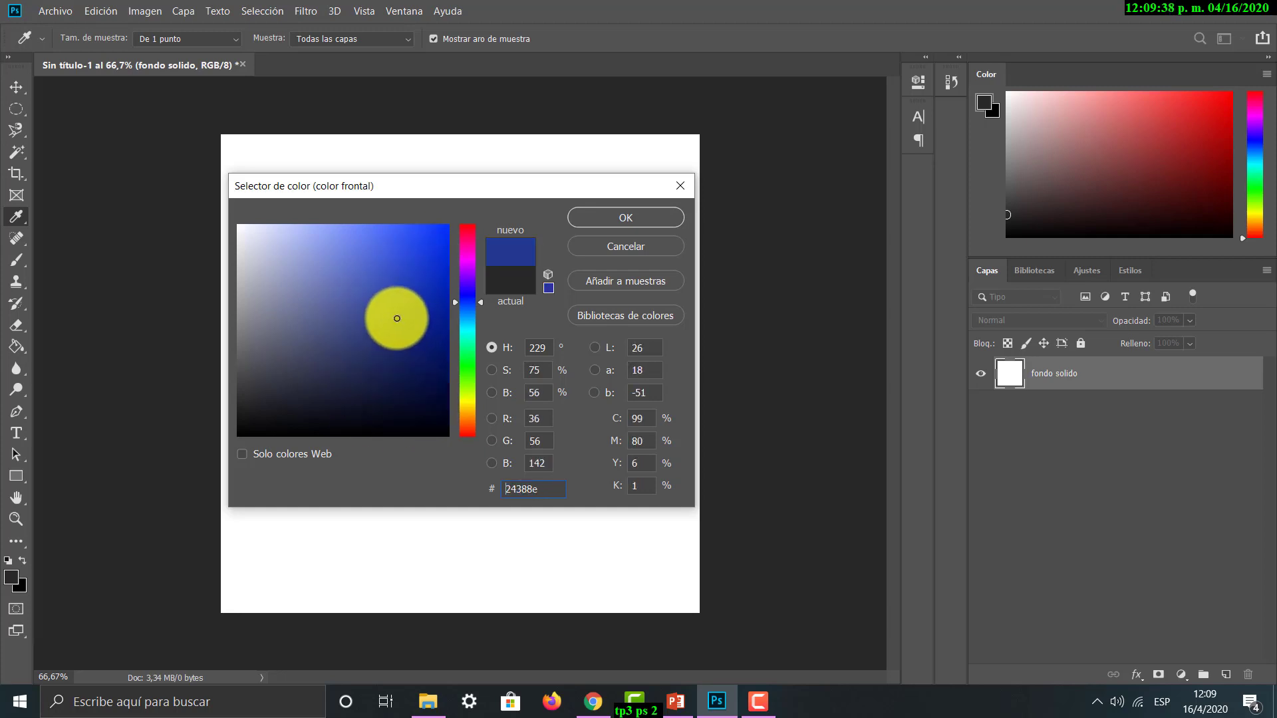
{"action": "left_click", "coordinate": [659, 218]}
{"action": "key", "text": "g"}
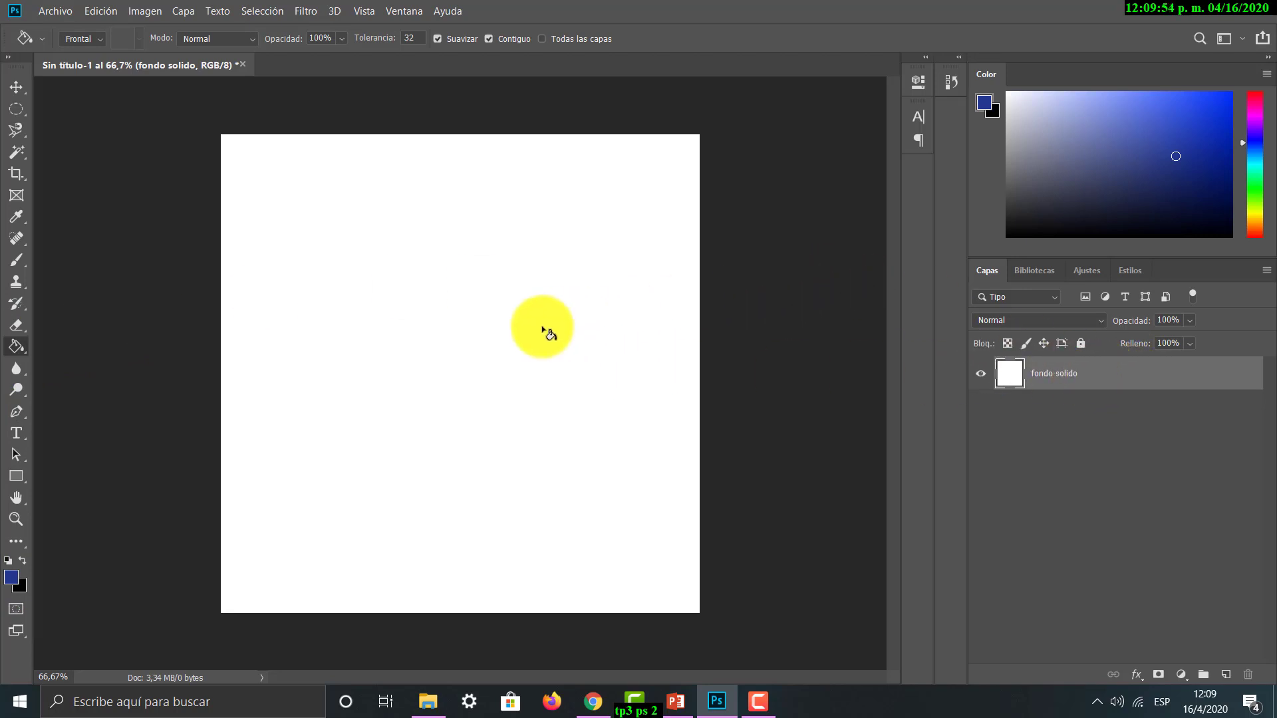
{"action": "left_click", "coordinate": [544, 329]}
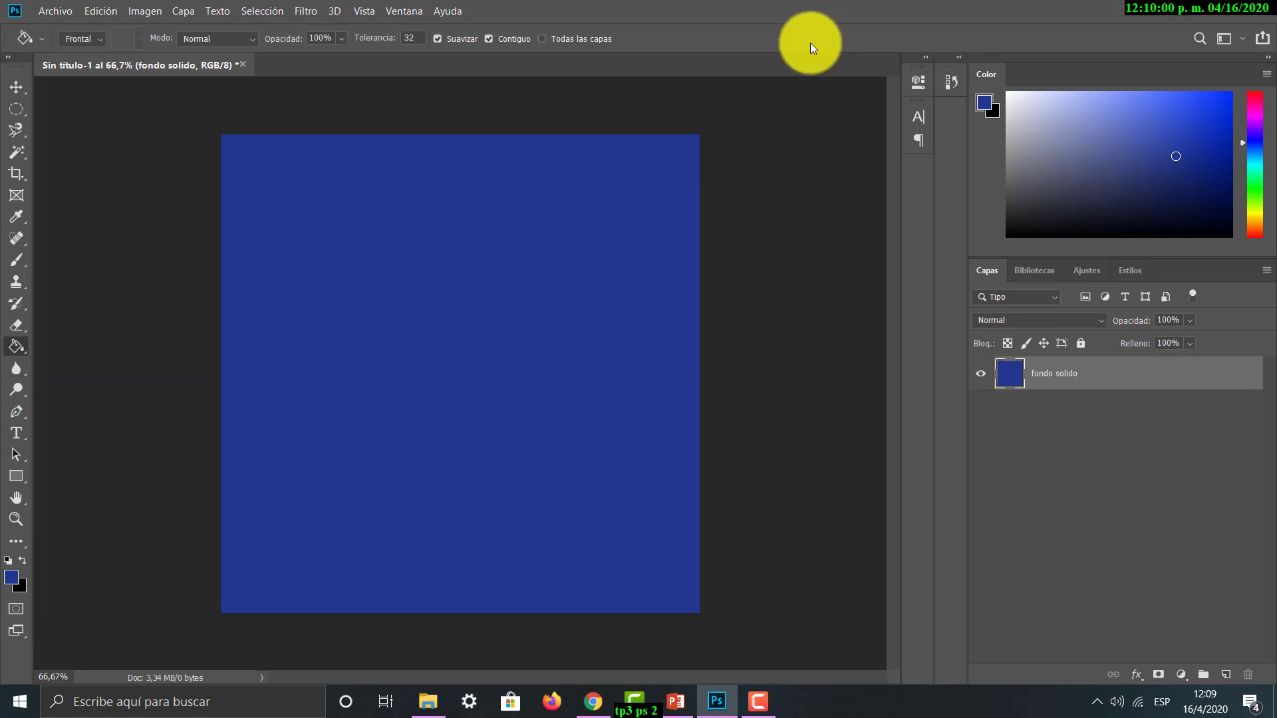
Step: Undock the Color panel, enlarge it, and dock it back above the Capas panel
{"action": "left_click_drag", "start_coordinate": [984, 73], "coordinate": [599, 165]}
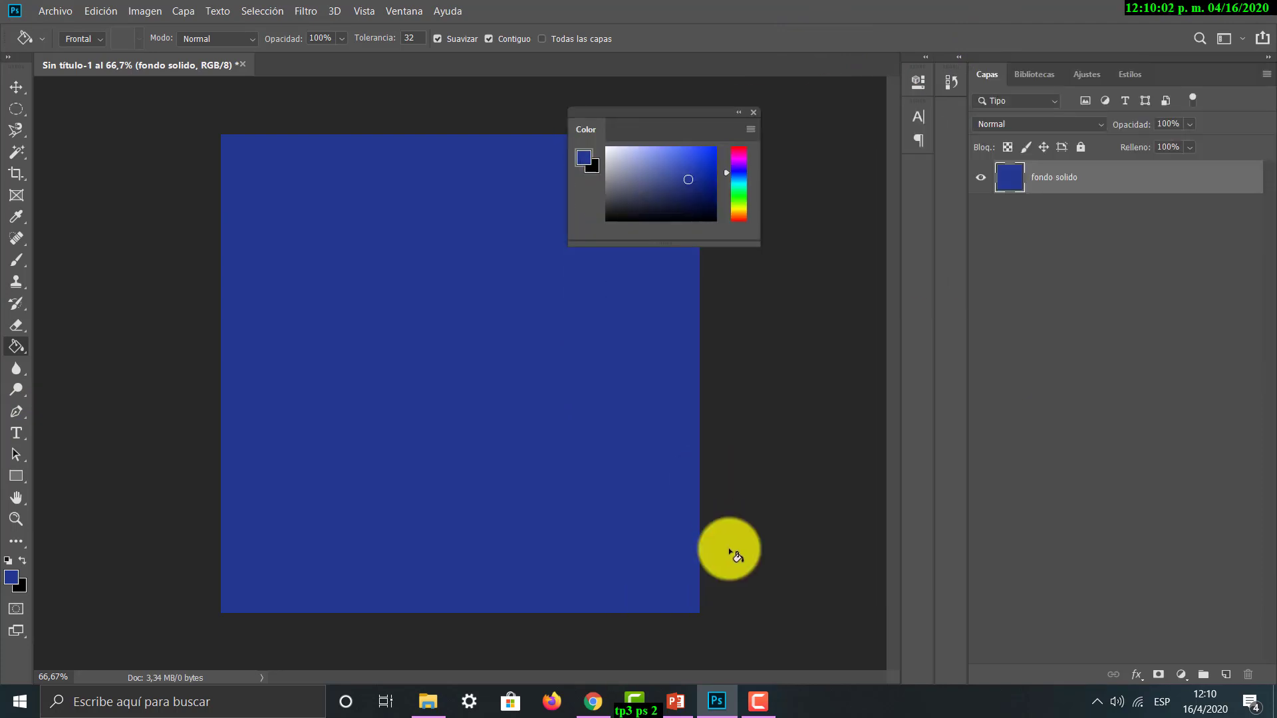
{"action": "left_click_drag", "start_coordinate": [759, 245], "coordinate": [928, 378]}
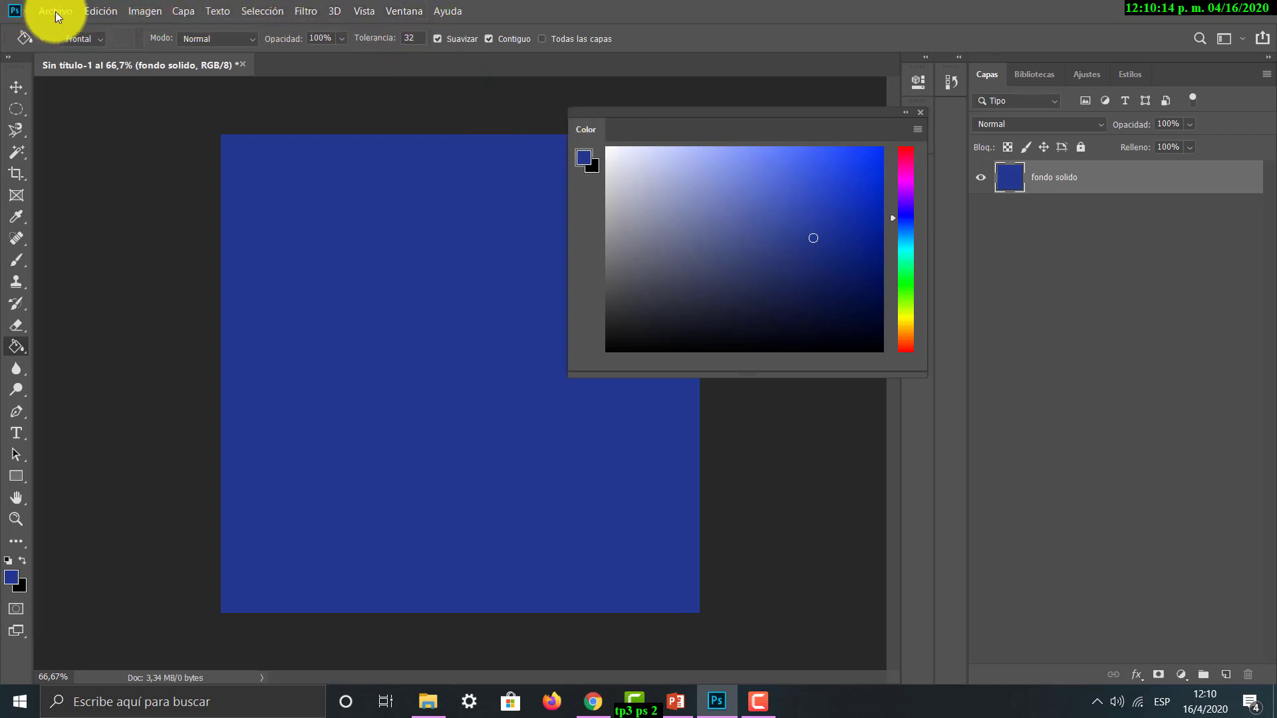
{"action": "left_click", "coordinate": [413, 12]}
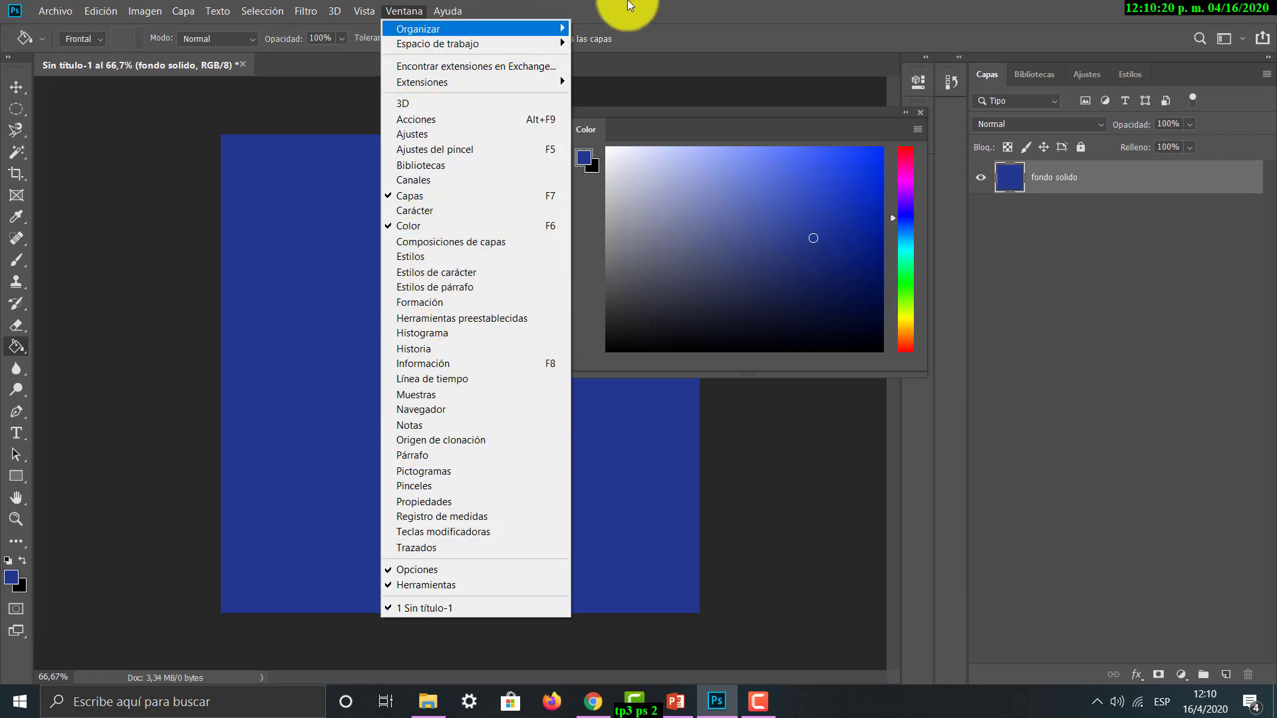
{"action": "left_click", "coordinate": [652, 5]}
{"action": "left_click_drag", "start_coordinate": [668, 110], "coordinate": [1011, 60]}
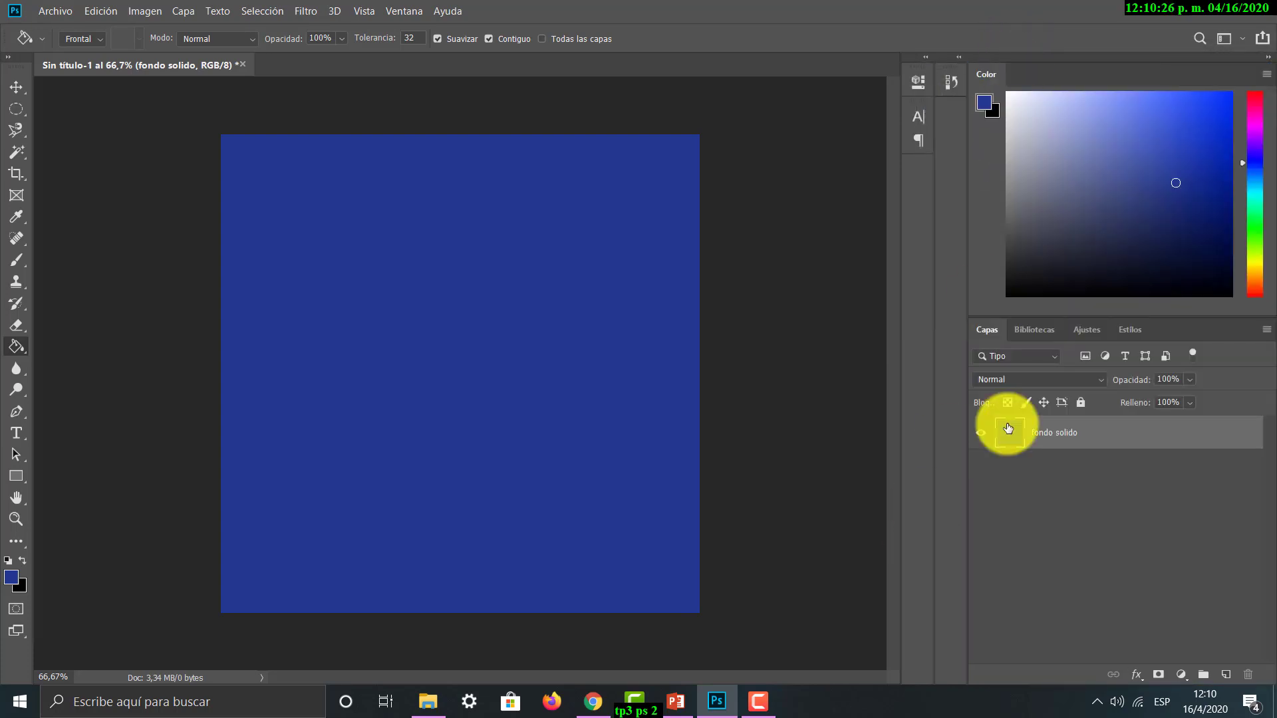
Step: Change the foreground colour to a dark magenta and fill the fondo solido layer with it
{"action": "left_click", "coordinate": [1257, 100]}
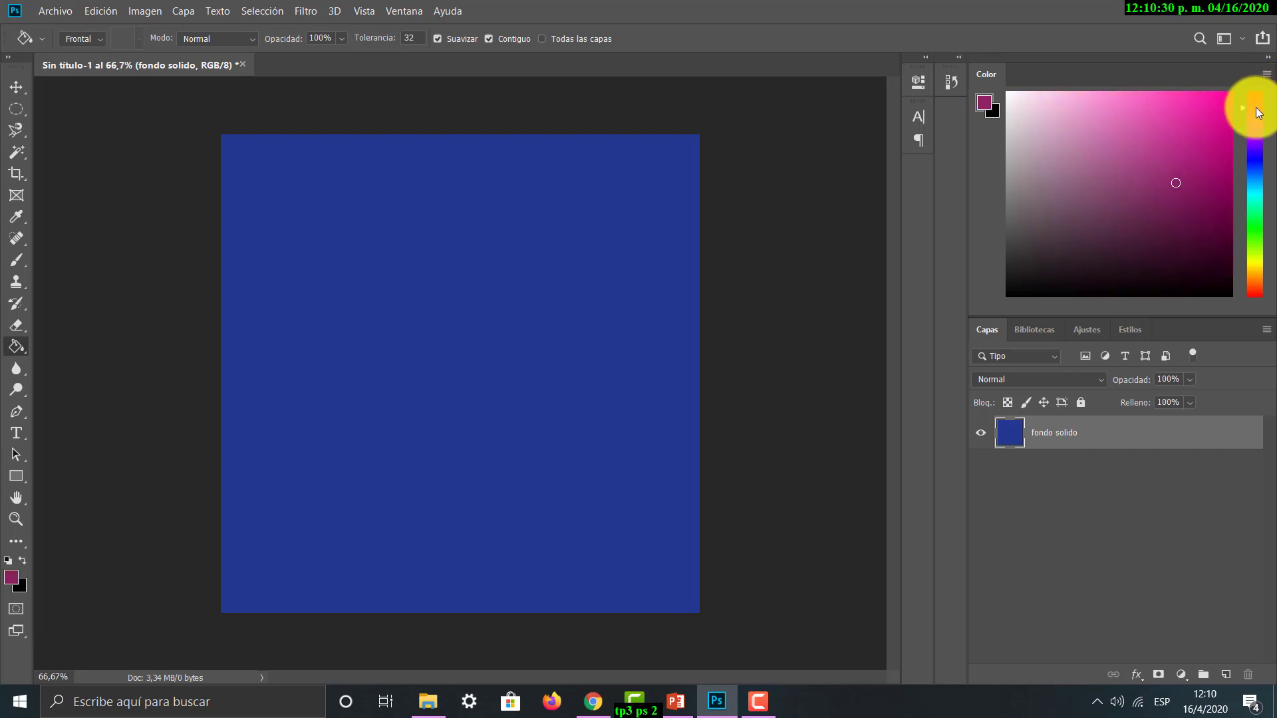
{"action": "left_click", "coordinate": [1204, 119]}
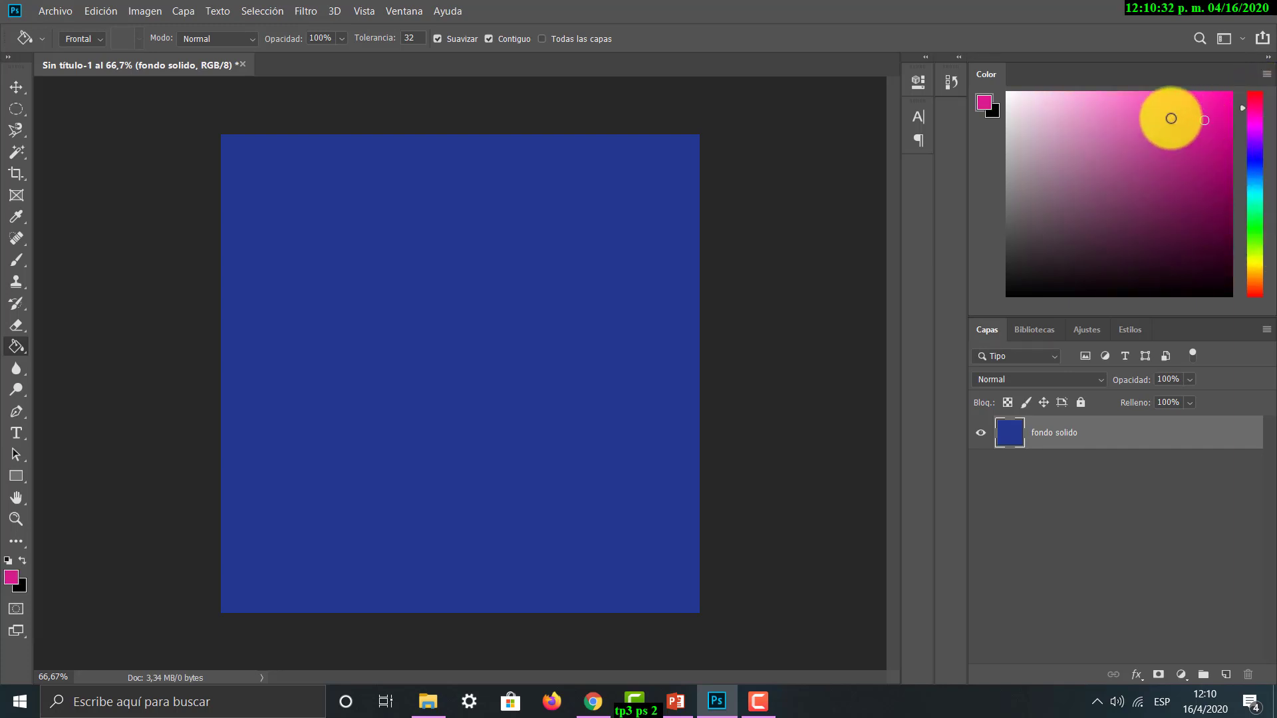
{"action": "left_click", "coordinate": [1193, 158]}
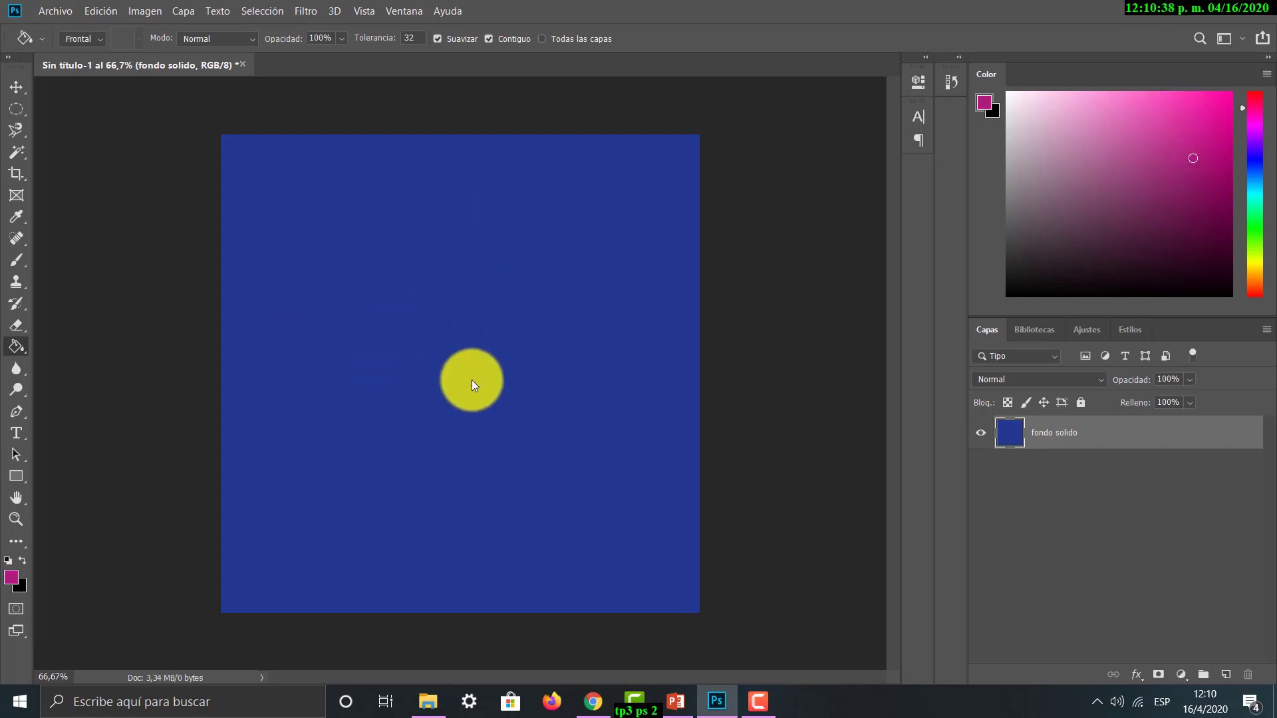
{"action": "left_click", "coordinate": [475, 401]}
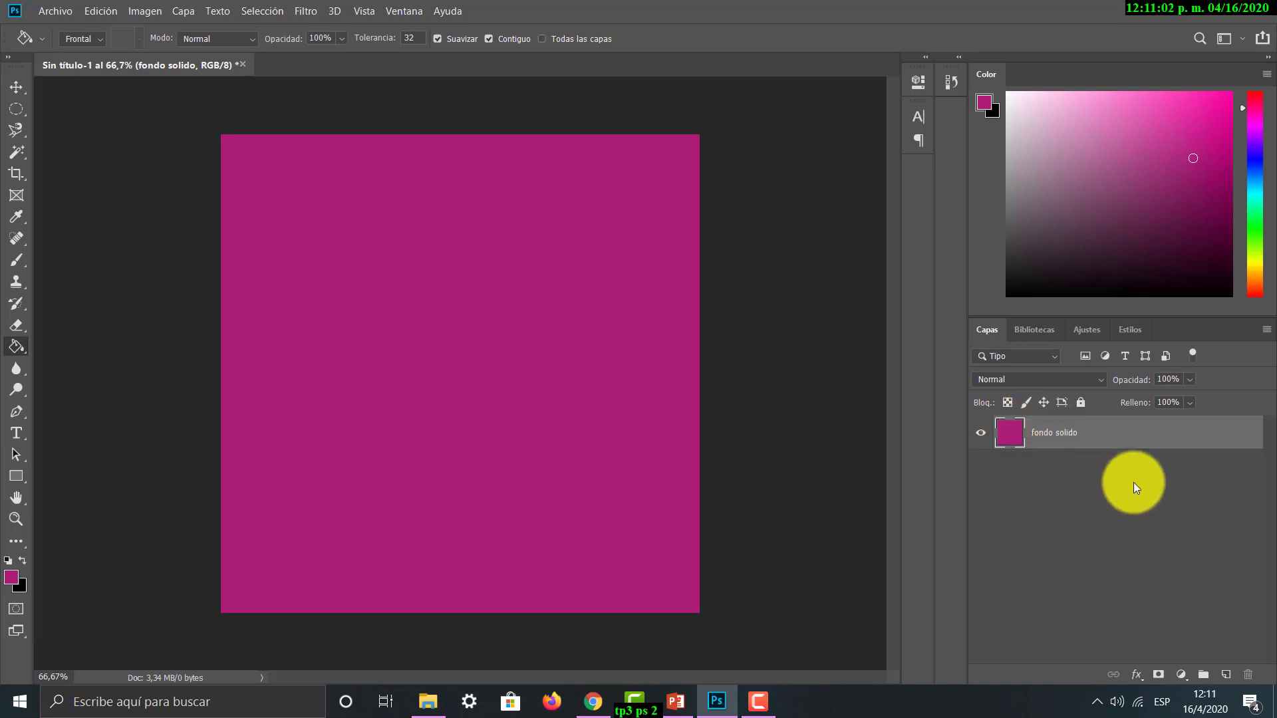
Step: Add a new layer above fondo solido and name it "fondo degradado"
{"action": "left_click", "coordinate": [1226, 674]}
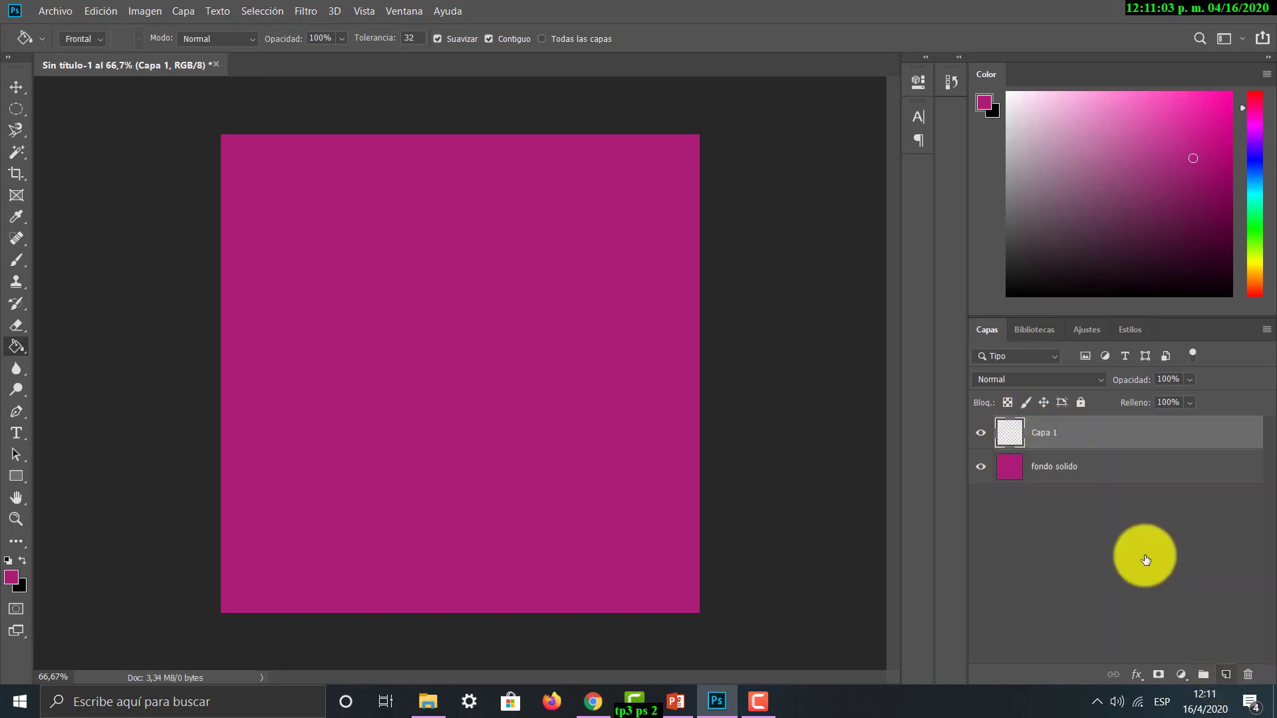
{"action": "double_click", "coordinate": [1041, 432]}
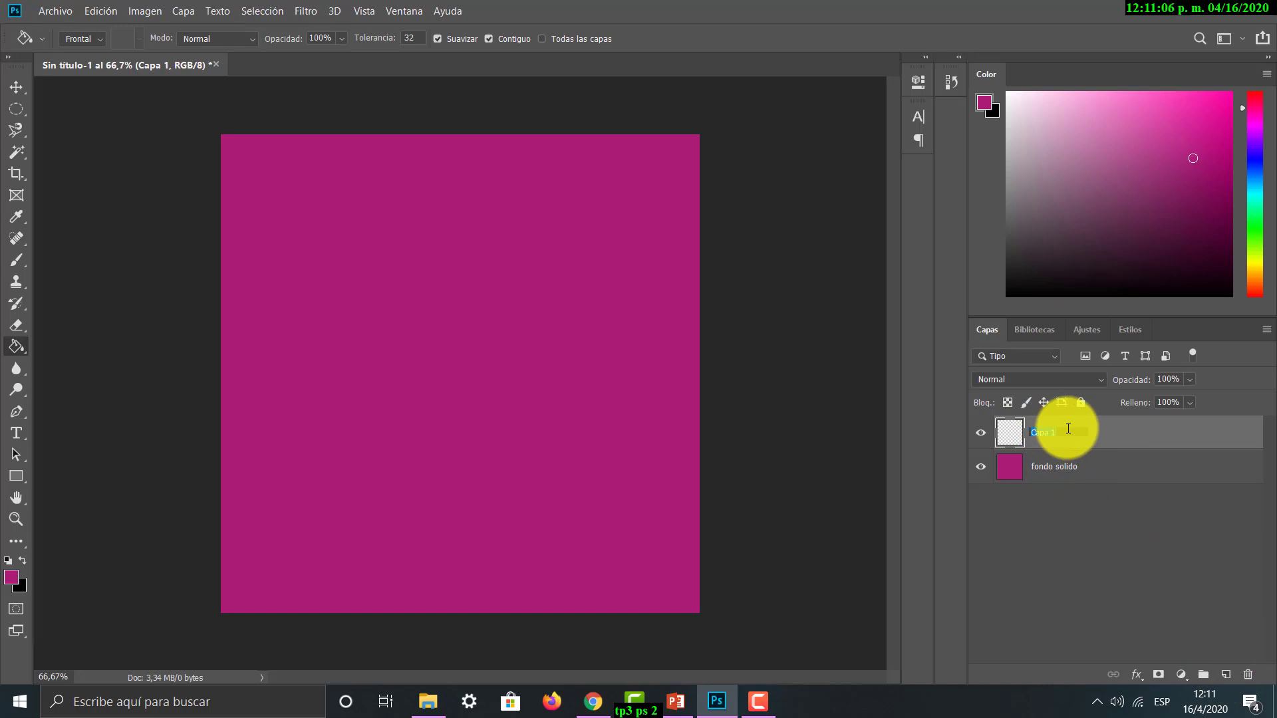
{"action": "type", "text": "fondo degradado"}
{"action": "key", "text": "Return"}
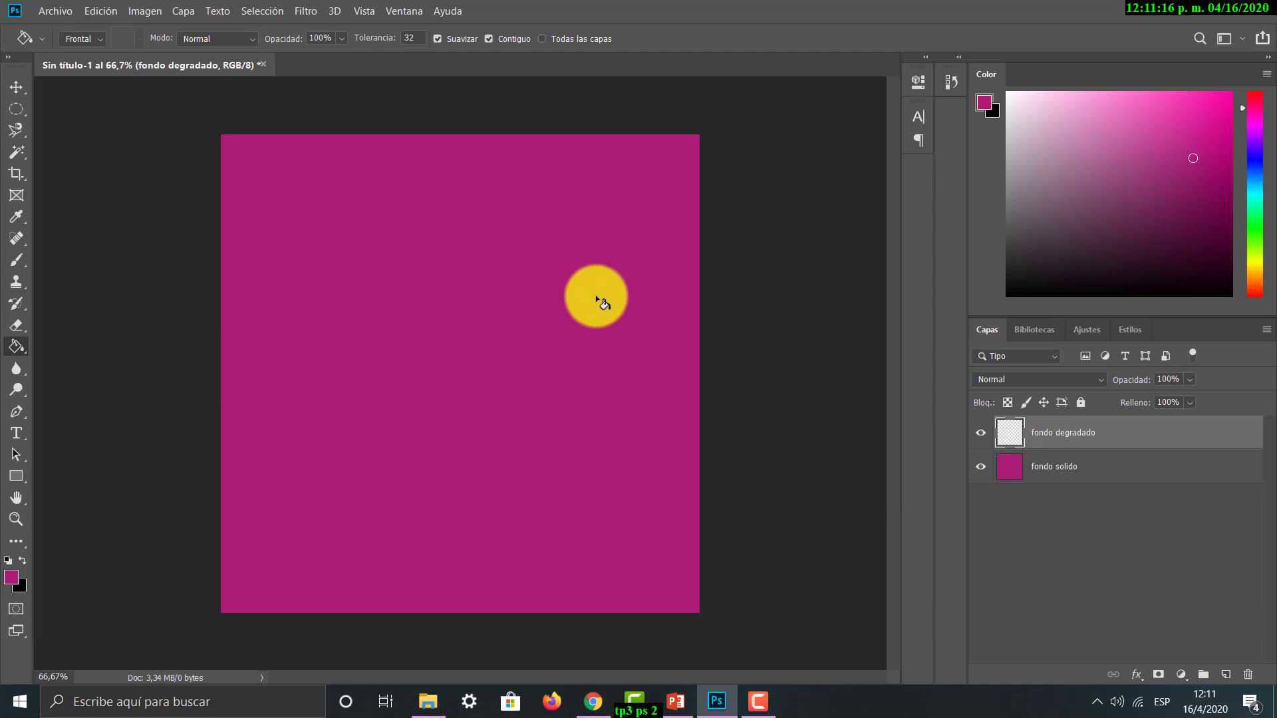
Step: Activate the Gradient tool and open the gradient editor for its current gradient
{"action": "right_click", "coordinate": [18, 346]}
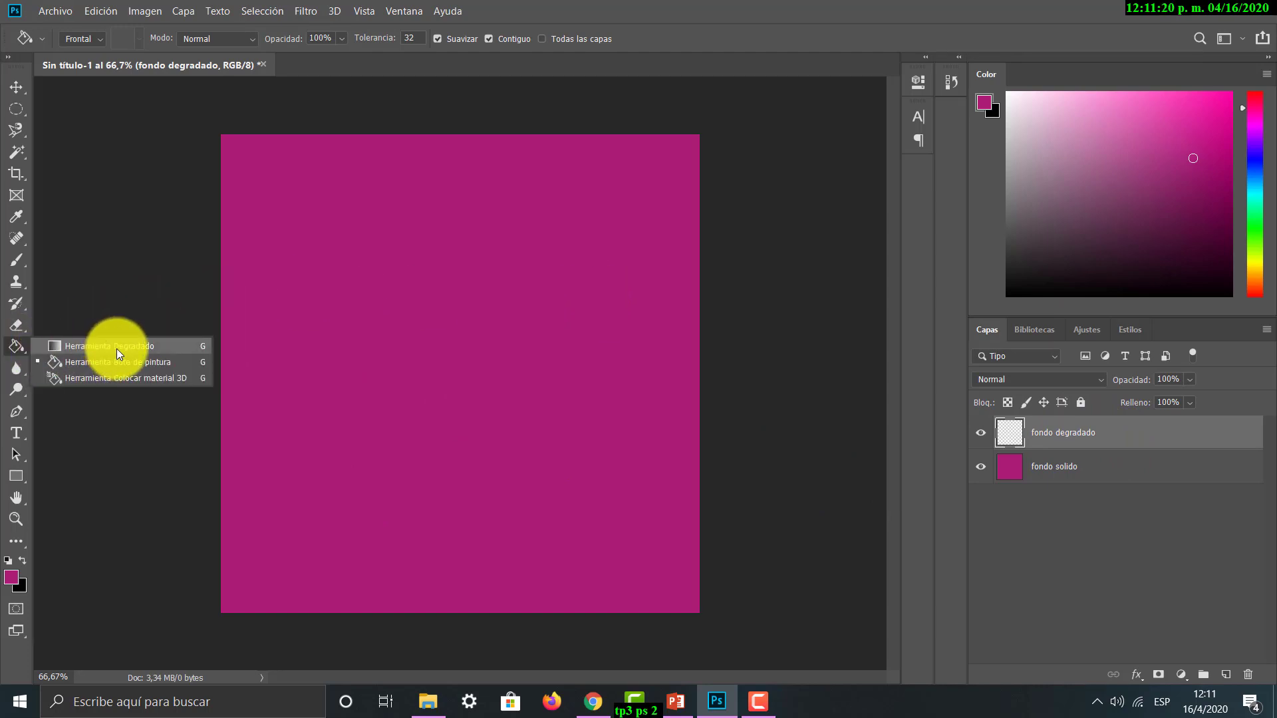
{"action": "left_click", "coordinate": [142, 349]}
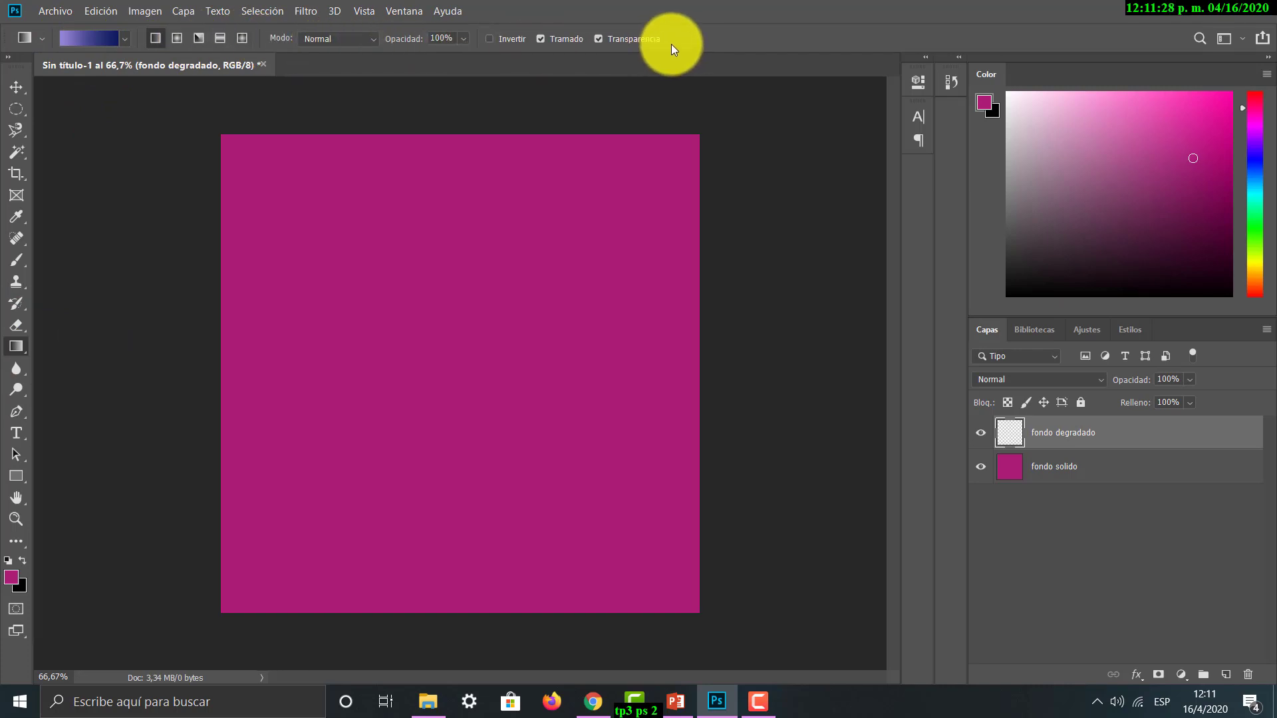
{"action": "left_click", "coordinate": [98, 37]}
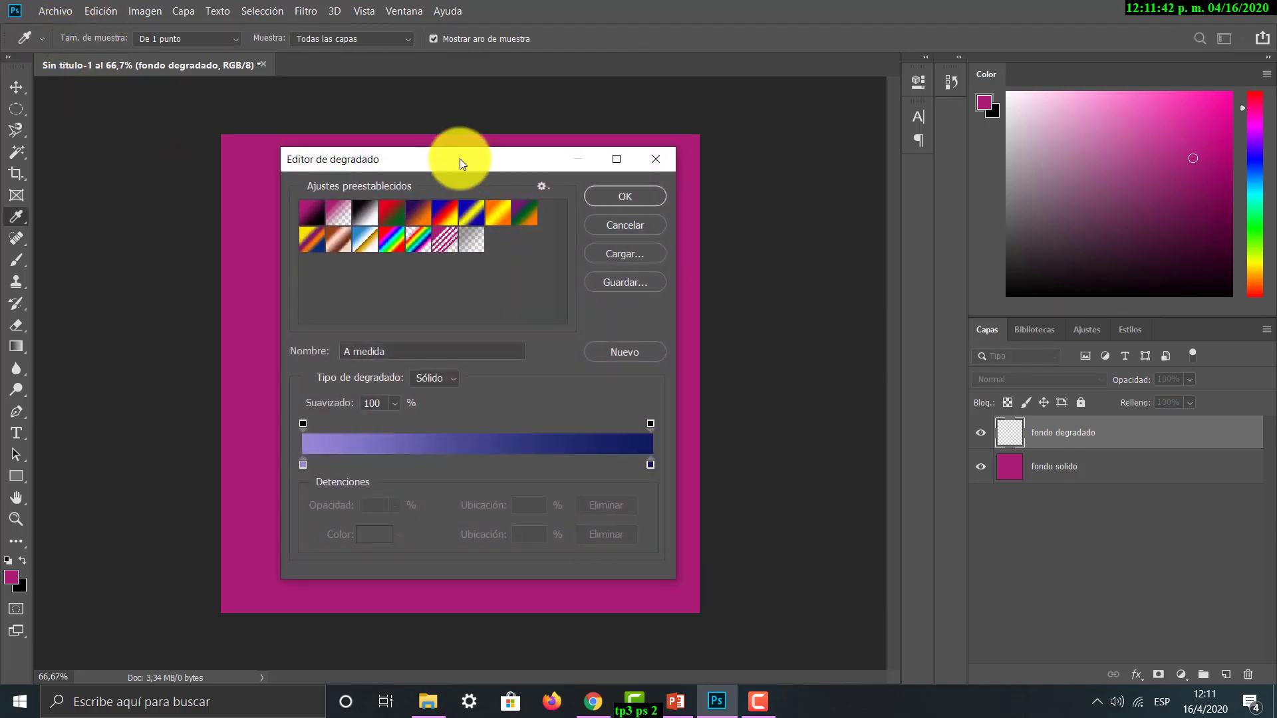
{"action": "left_click_drag", "start_coordinate": [460, 158], "coordinate": [439, 161]}
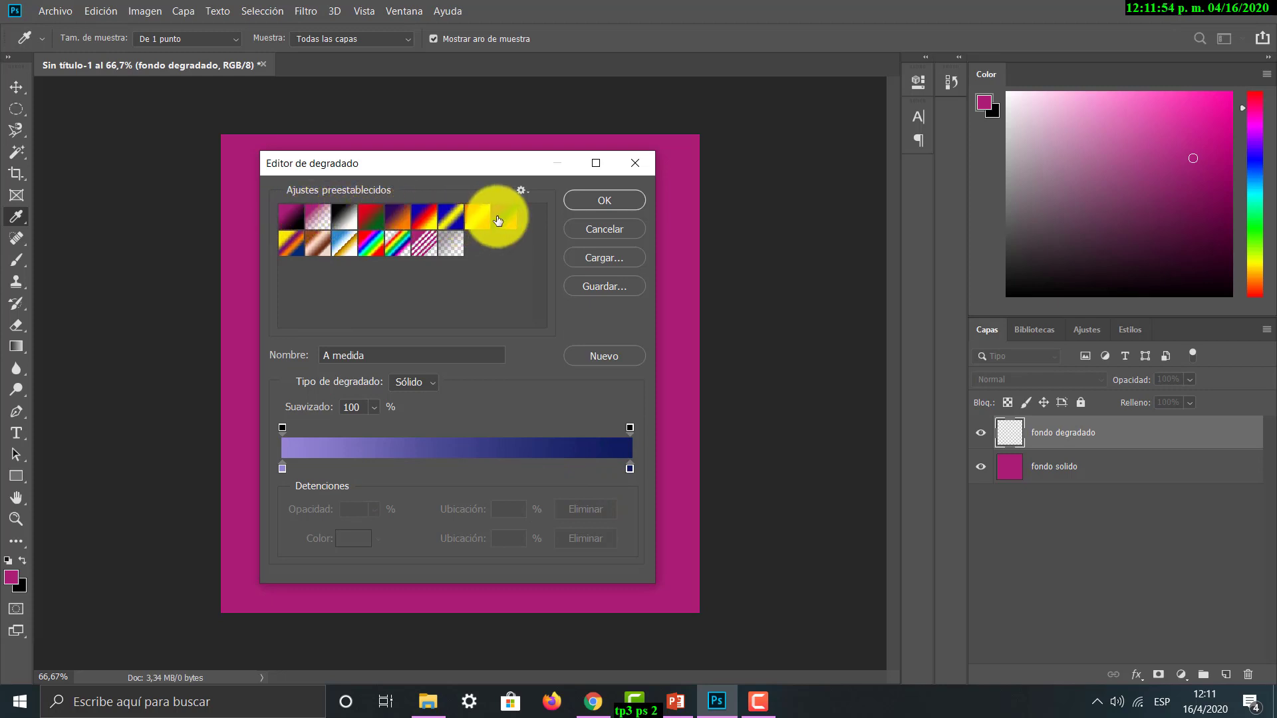
Step: Try several preset gradients, including Rojo, verde and Cobre, and settle on Color frontal/color de fondo
{"action": "left_click", "coordinate": [291, 215]}
{"action": "left_click", "coordinate": [375, 223]}
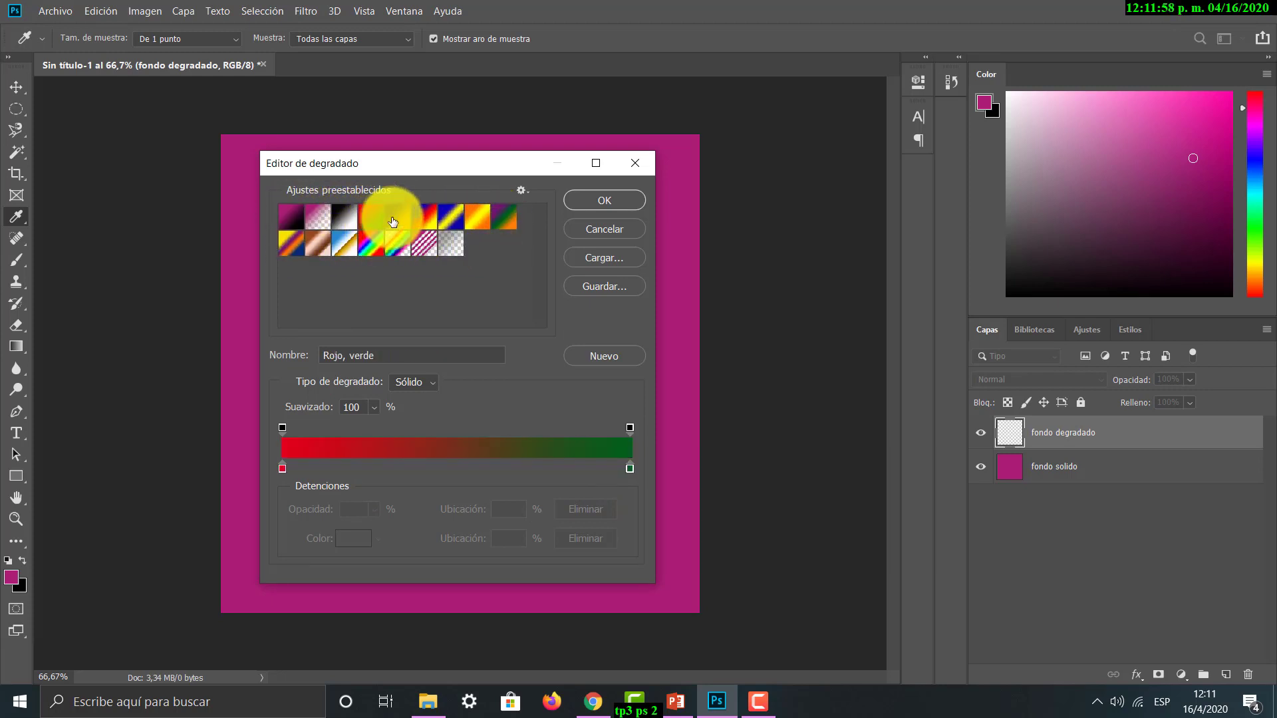
{"action": "left_click", "coordinate": [399, 219]}
{"action": "left_click", "coordinate": [488, 221]}
{"action": "left_click", "coordinate": [503, 216]}
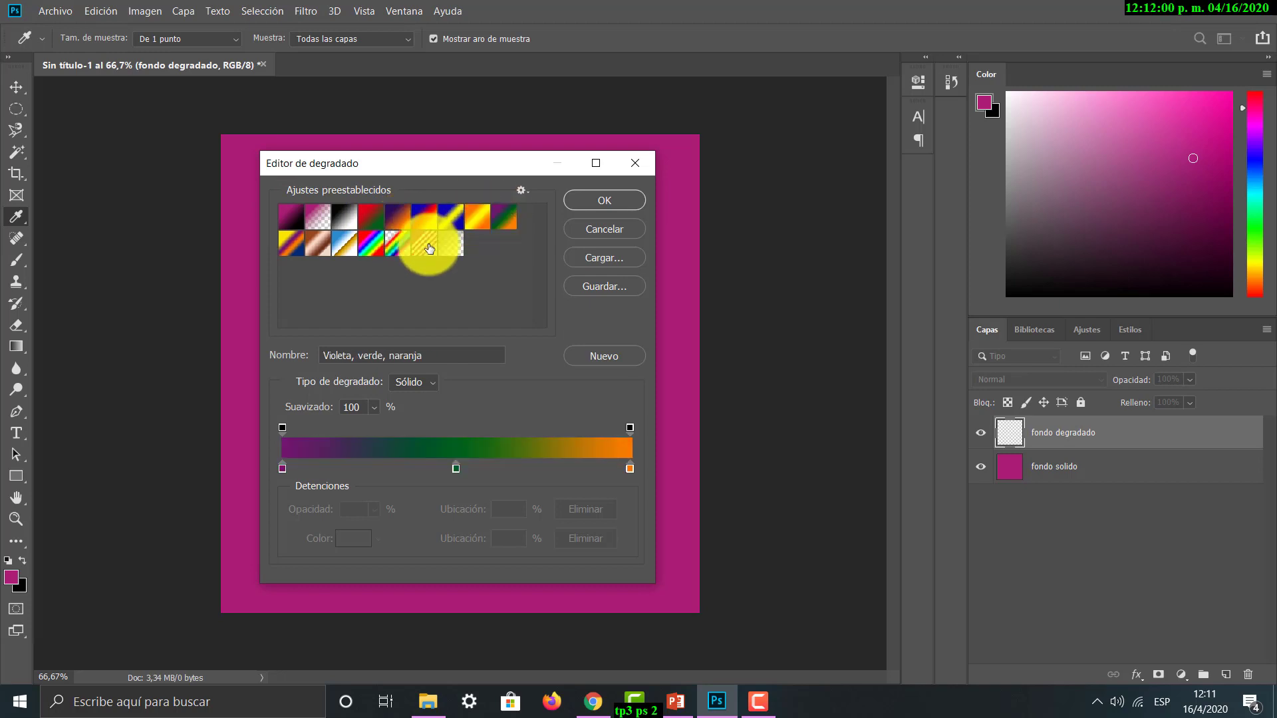
{"action": "left_click", "coordinate": [371, 243]}
{"action": "left_click", "coordinate": [318, 244]}
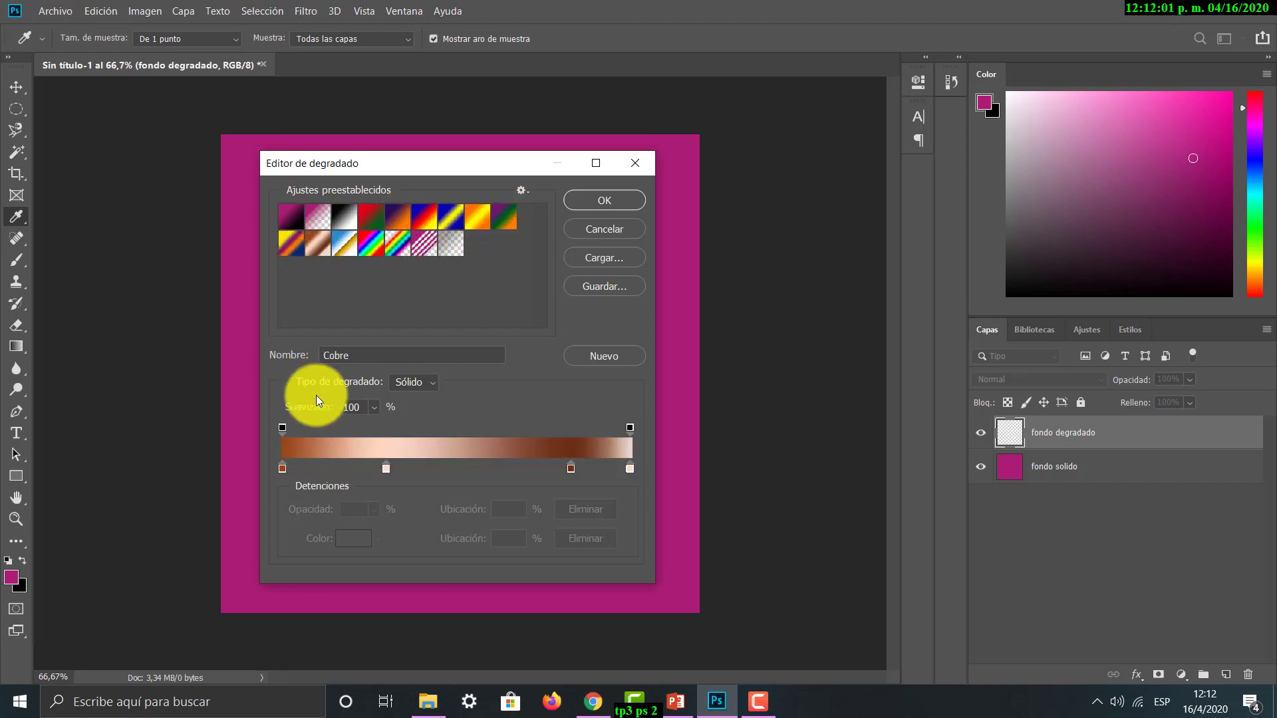
{"action": "left_click", "coordinate": [294, 214]}
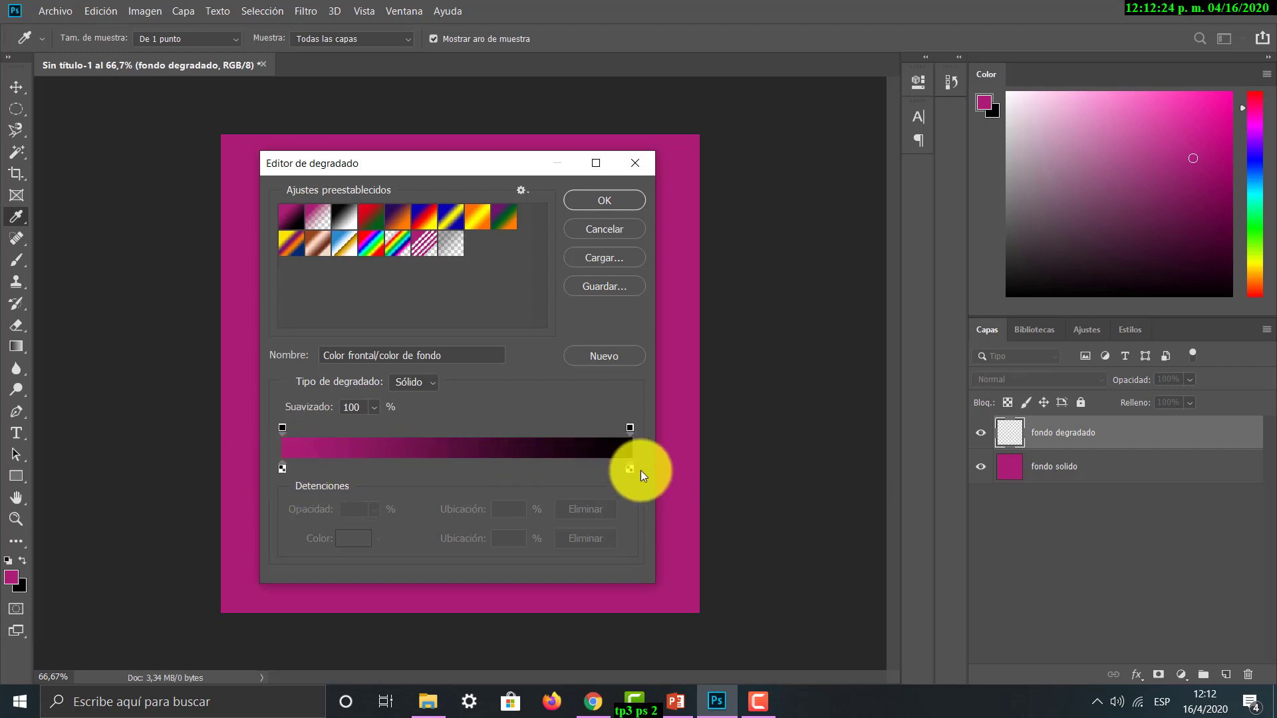
Step: Set the gradient's starting colour stop to violet-blue #3c1eac
{"action": "left_click", "coordinate": [282, 468]}
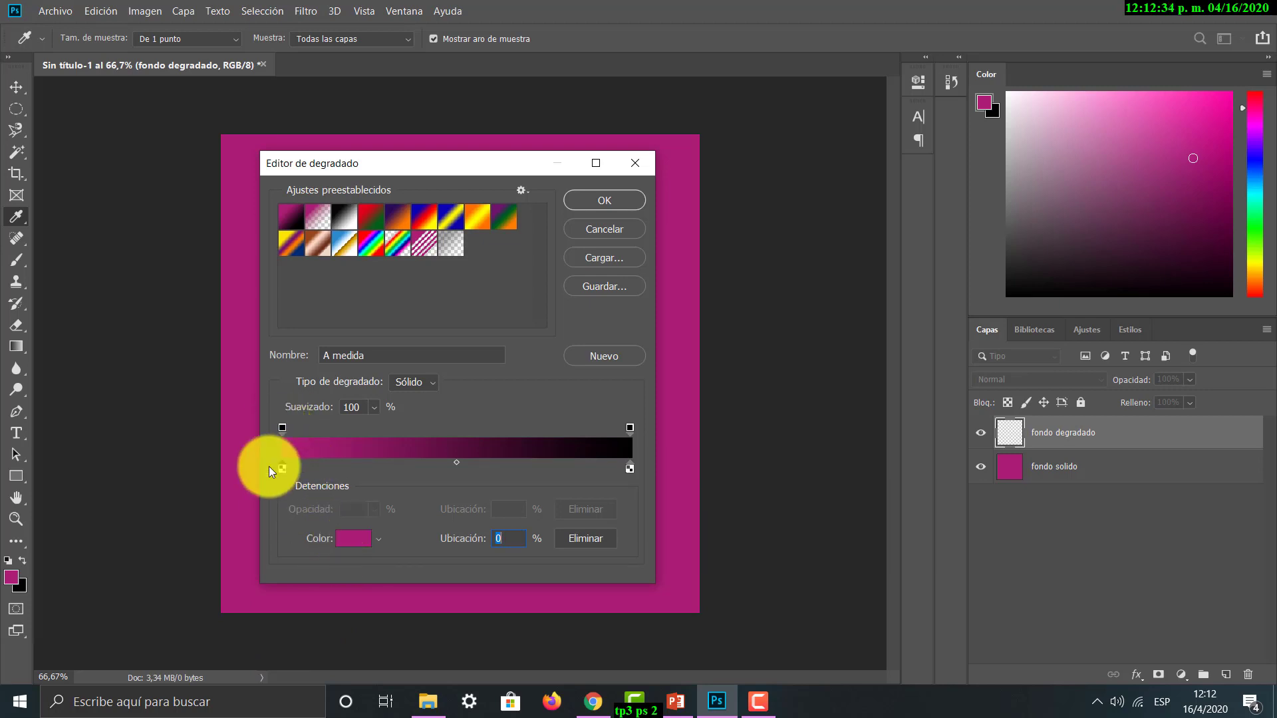
{"action": "left_click", "coordinate": [351, 540]}
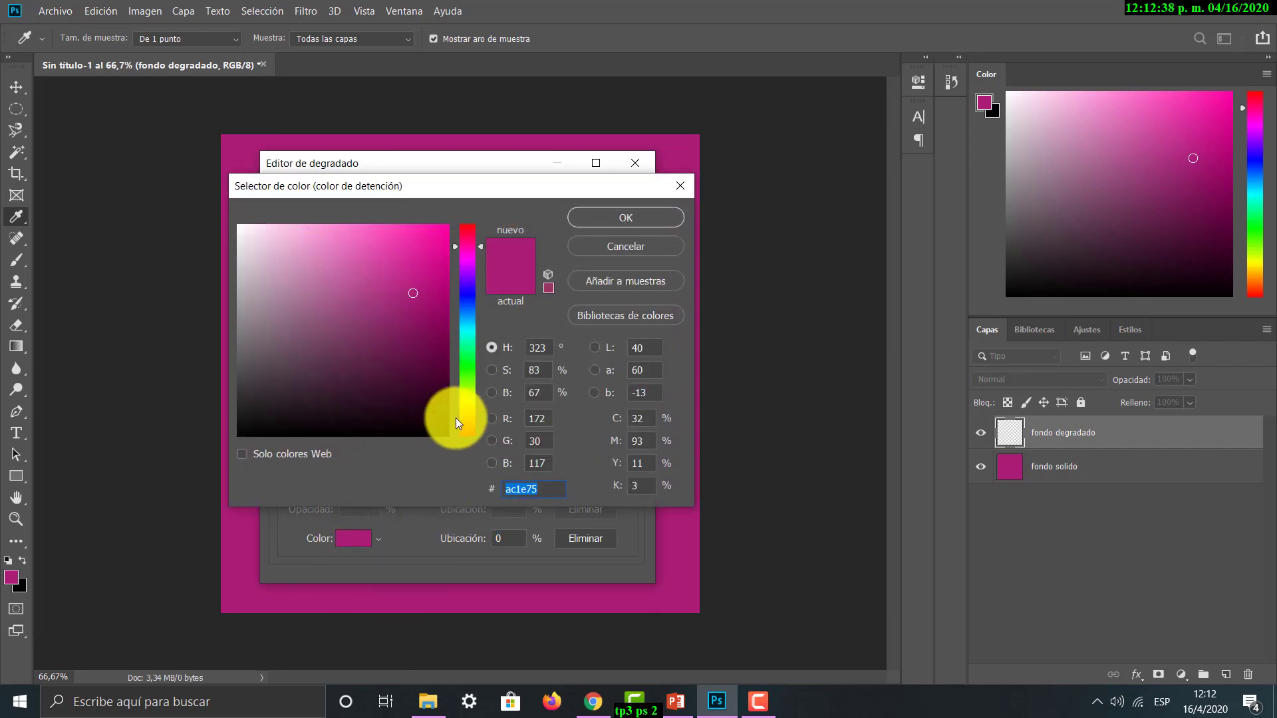
{"action": "left_click", "coordinate": [467, 287]}
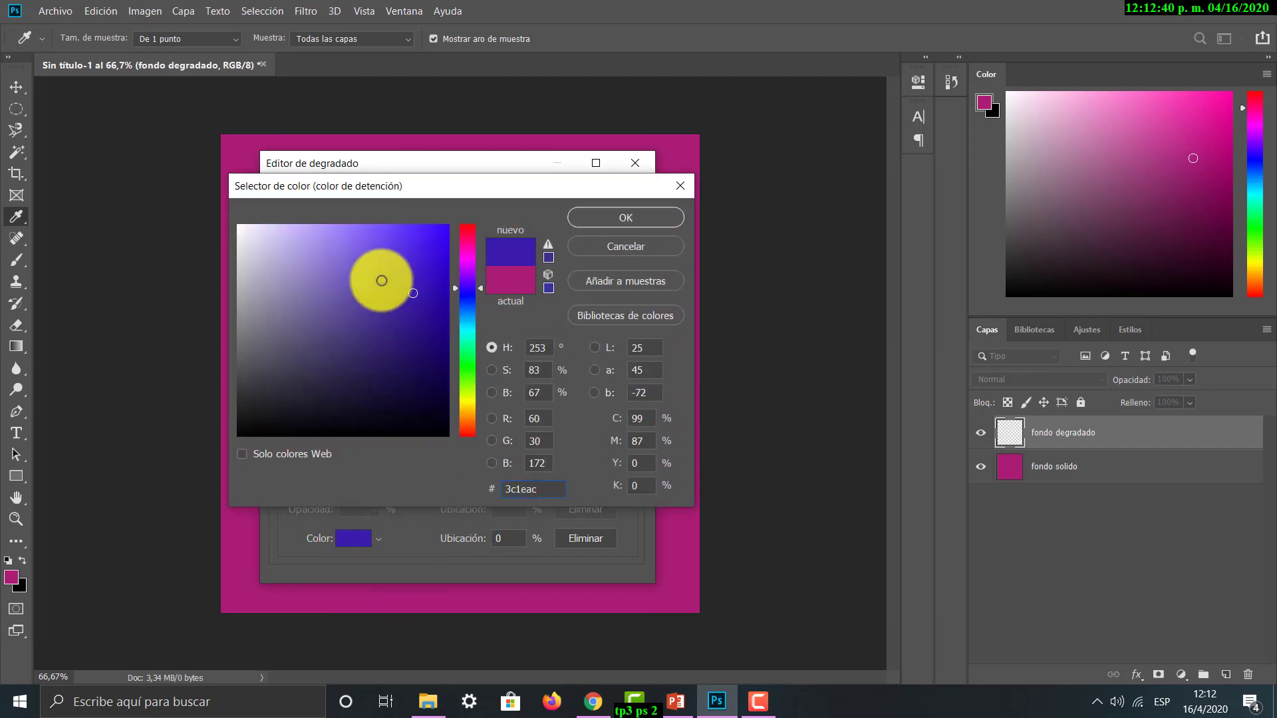
{"action": "left_click", "coordinate": [648, 216]}
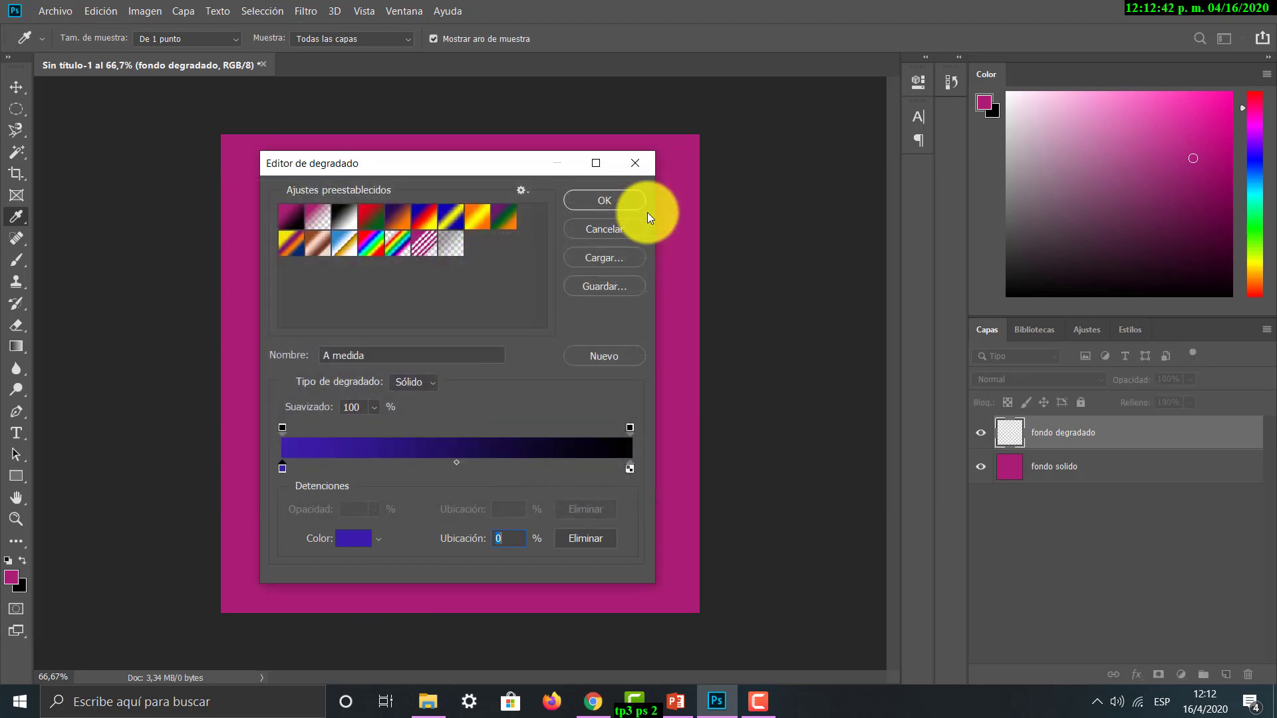
Step: Set the gradient's end colour stop to bright turquoise and move the colour midpoint to 48 %
{"action": "left_click", "coordinate": [629, 470]}
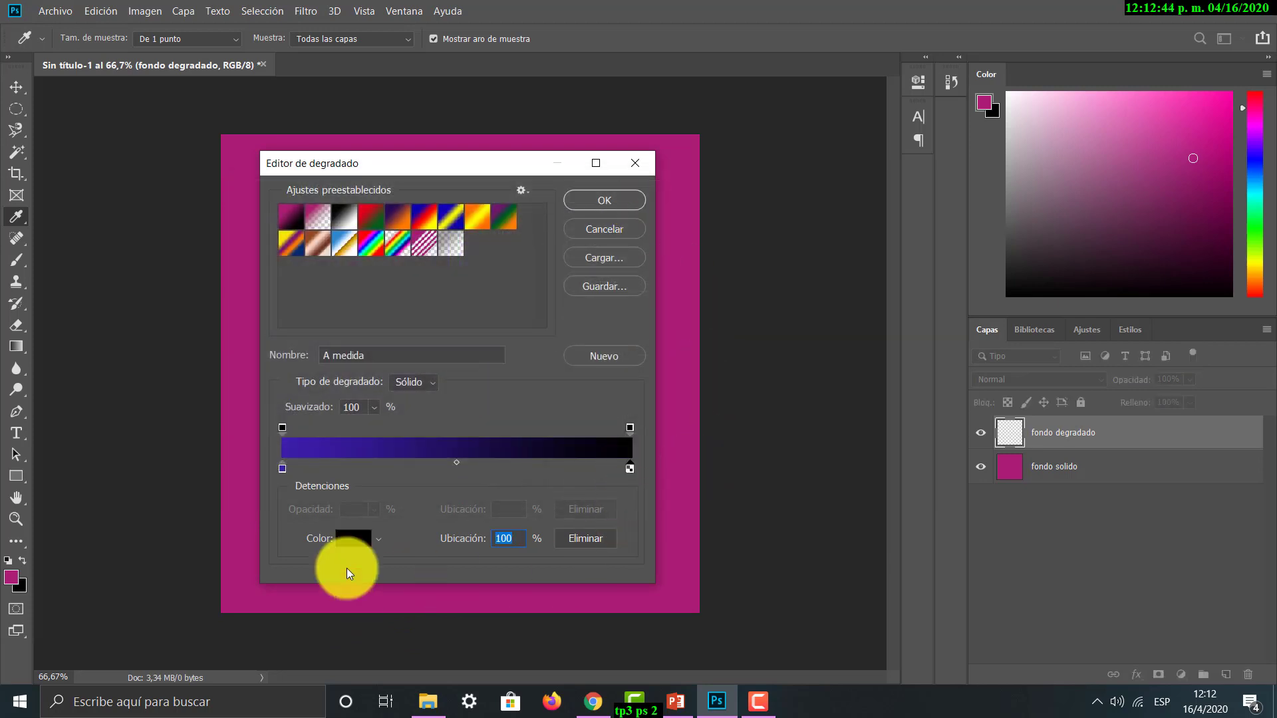
{"action": "left_click", "coordinate": [346, 536]}
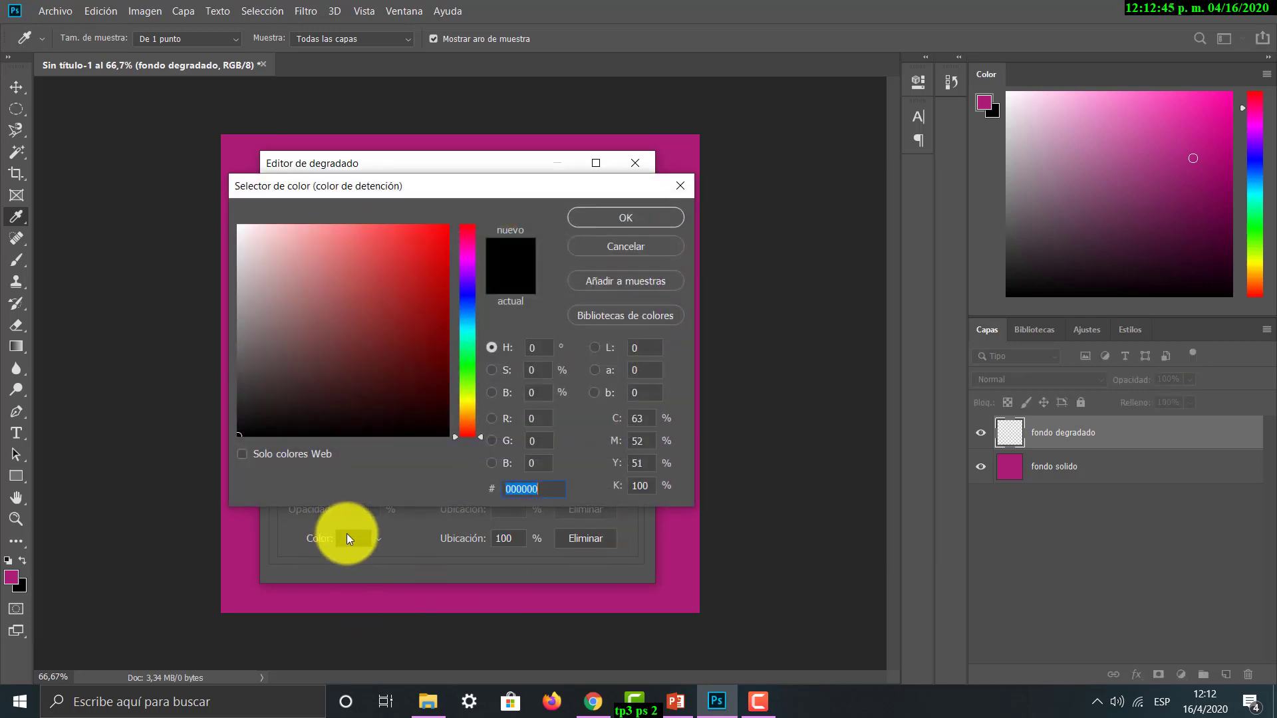
{"action": "left_click", "coordinate": [473, 329]}
{"action": "left_click", "coordinate": [411, 248]}
{"action": "left_click", "coordinate": [595, 220]}
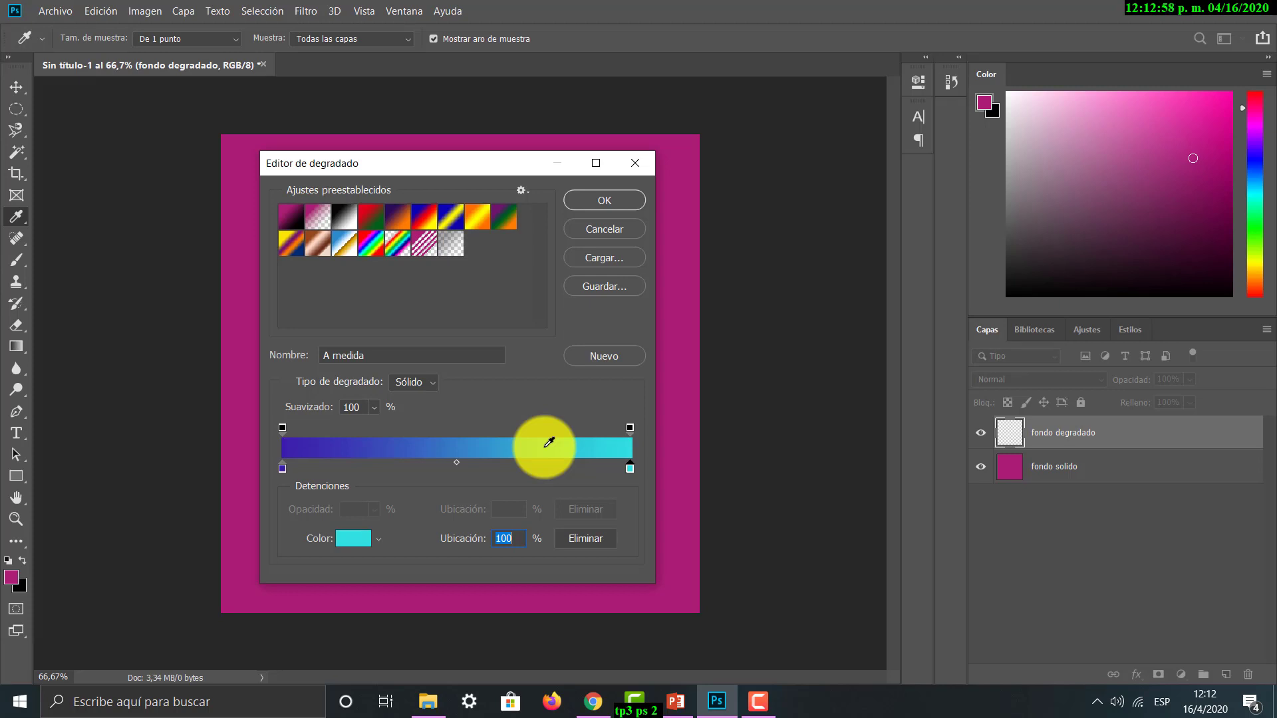
{"action": "left_click", "coordinate": [456, 463]}
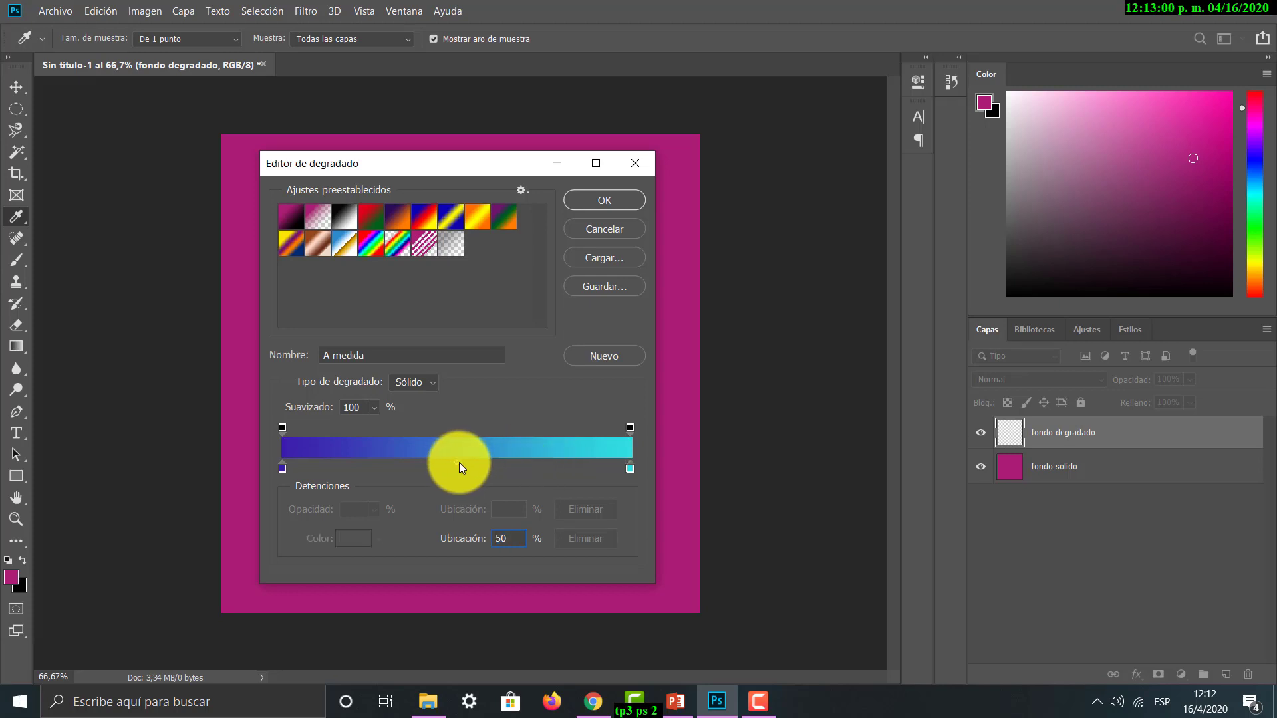
{"action": "mouse_move", "coordinate": [459, 462]}
{"action": "left_mouse_down"}
{"action": "mouse_move", "coordinate": [533, 468]}
{"action": "mouse_move", "coordinate": [390, 469]}
{"action": "mouse_move", "coordinate": [456, 471]}
{"action": "left_mouse_up"}
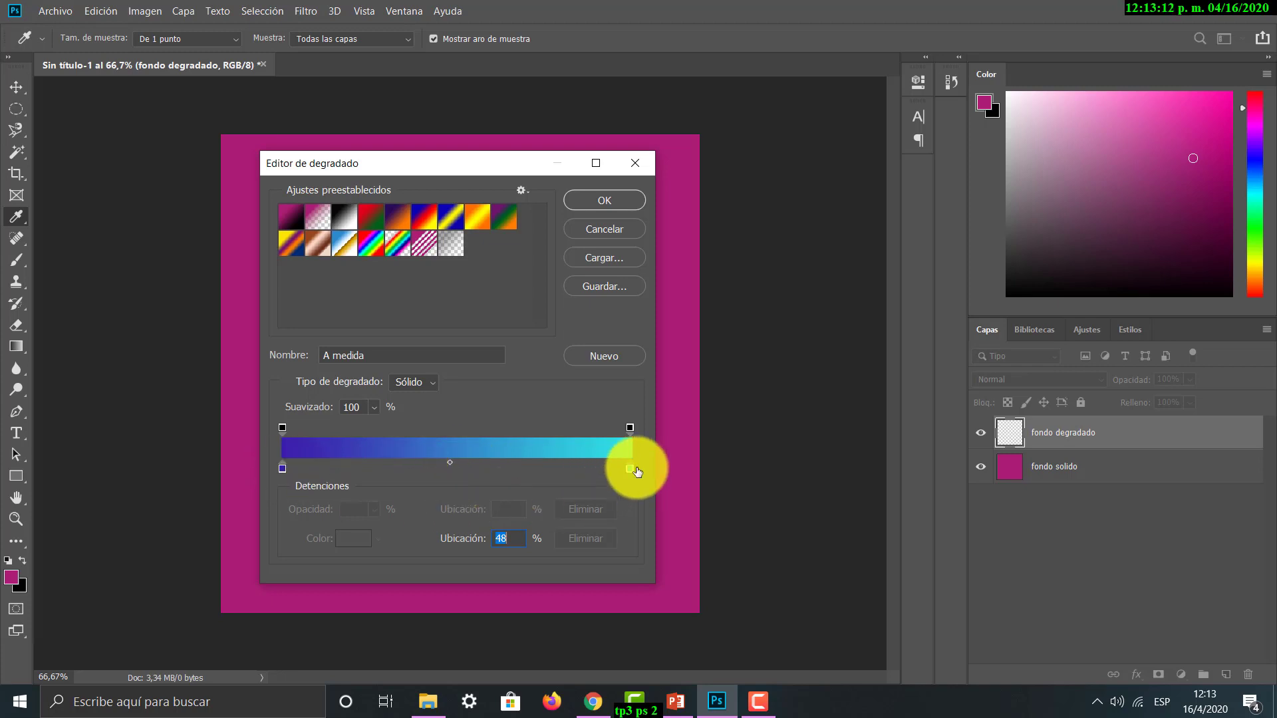
Step: Add a colour stop at 55 % of the gradient and give it a dark blue colour
{"action": "left_click", "coordinate": [474, 467]}
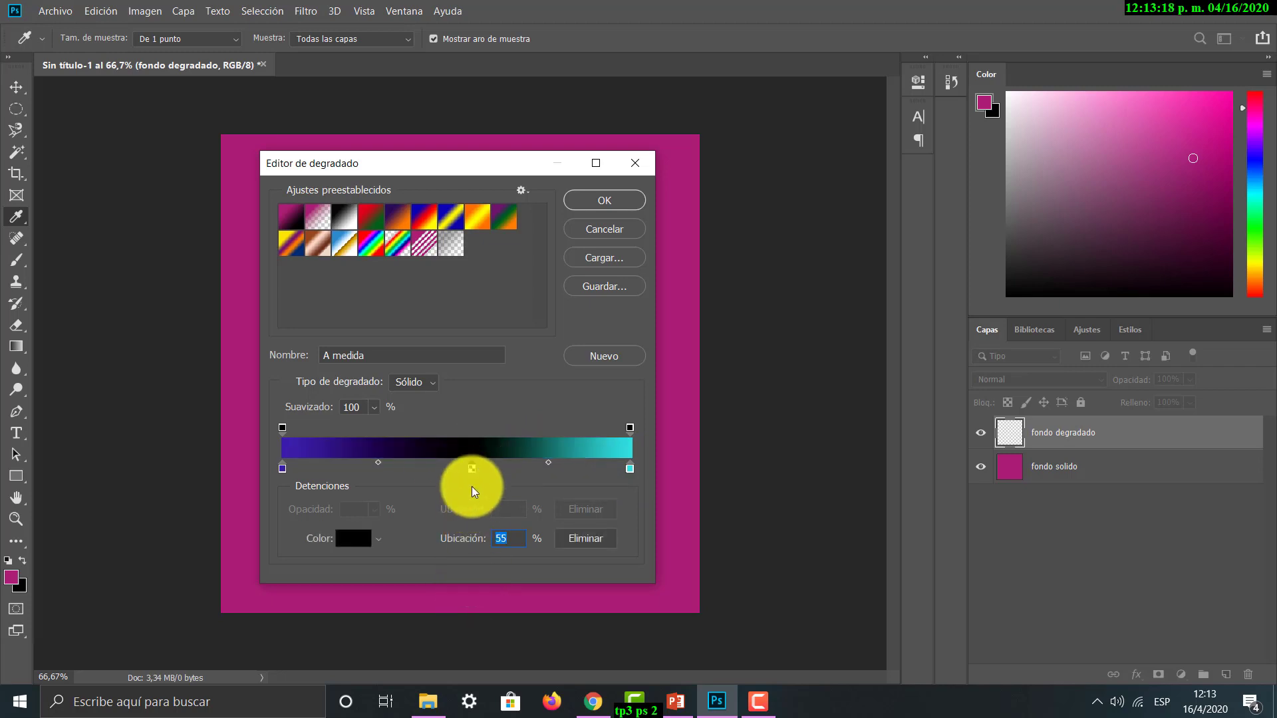
{"action": "left_click", "coordinate": [347, 540]}
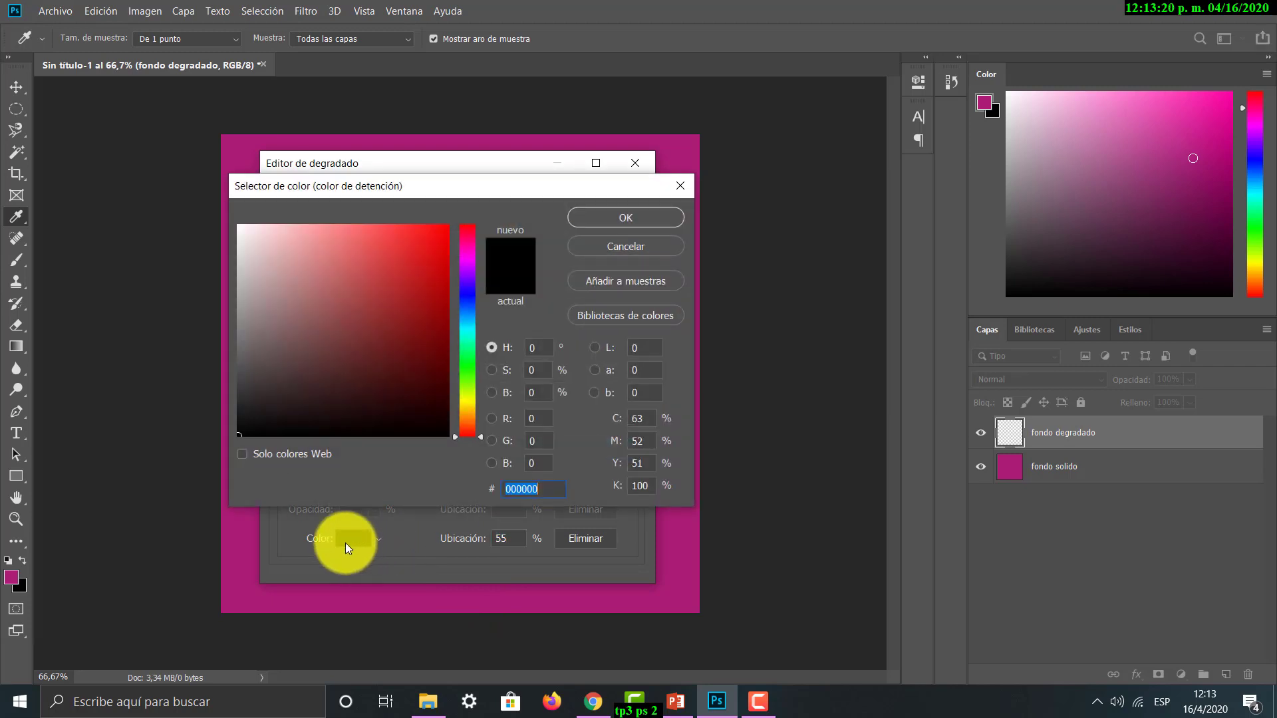
{"action": "left_click", "coordinate": [468, 300]}
{"action": "left_click", "coordinate": [384, 361]}
{"action": "left_click", "coordinate": [624, 218]}
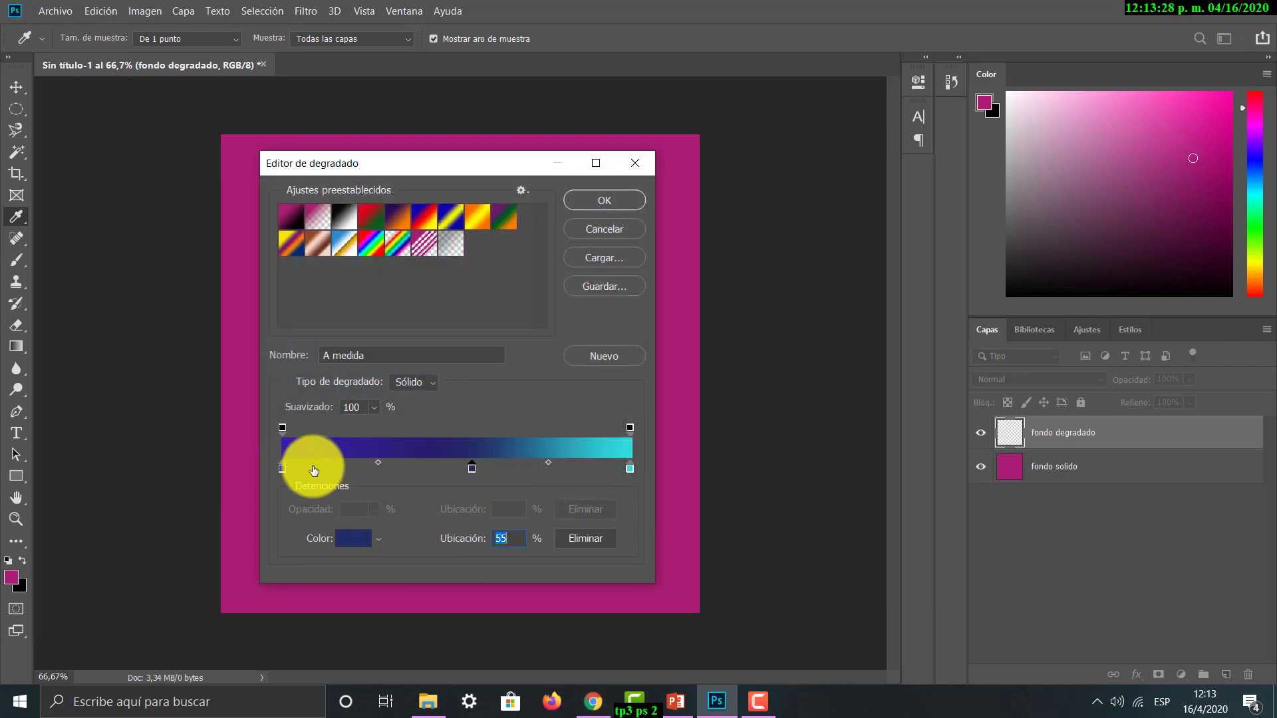
Step: Move the dark blue stop to 47 %, set the first midpoint to 46 % and shift the second towards turquoise, then accept the gradient
{"action": "left_click_drag", "start_coordinate": [473, 466], "coordinate": [446, 466]}
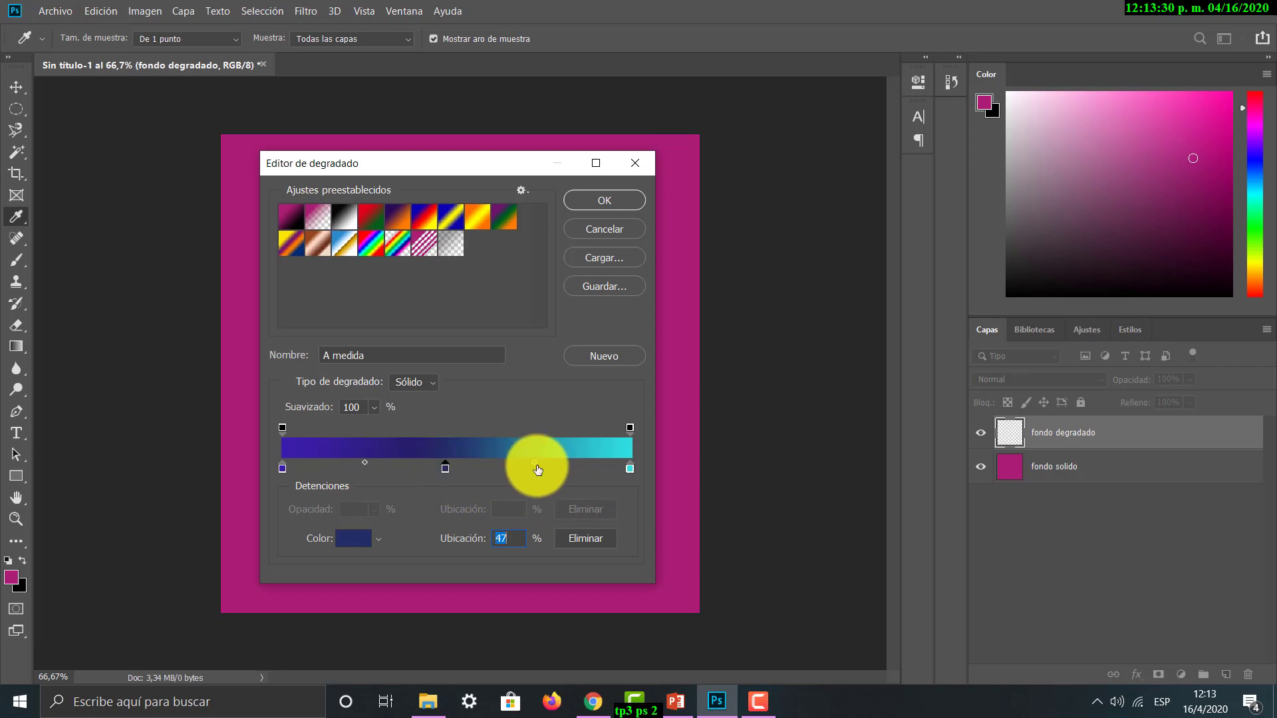
{"action": "left_click_drag", "start_coordinate": [536, 463], "coordinate": [567, 460]}
{"action": "left_click", "coordinate": [280, 469]}
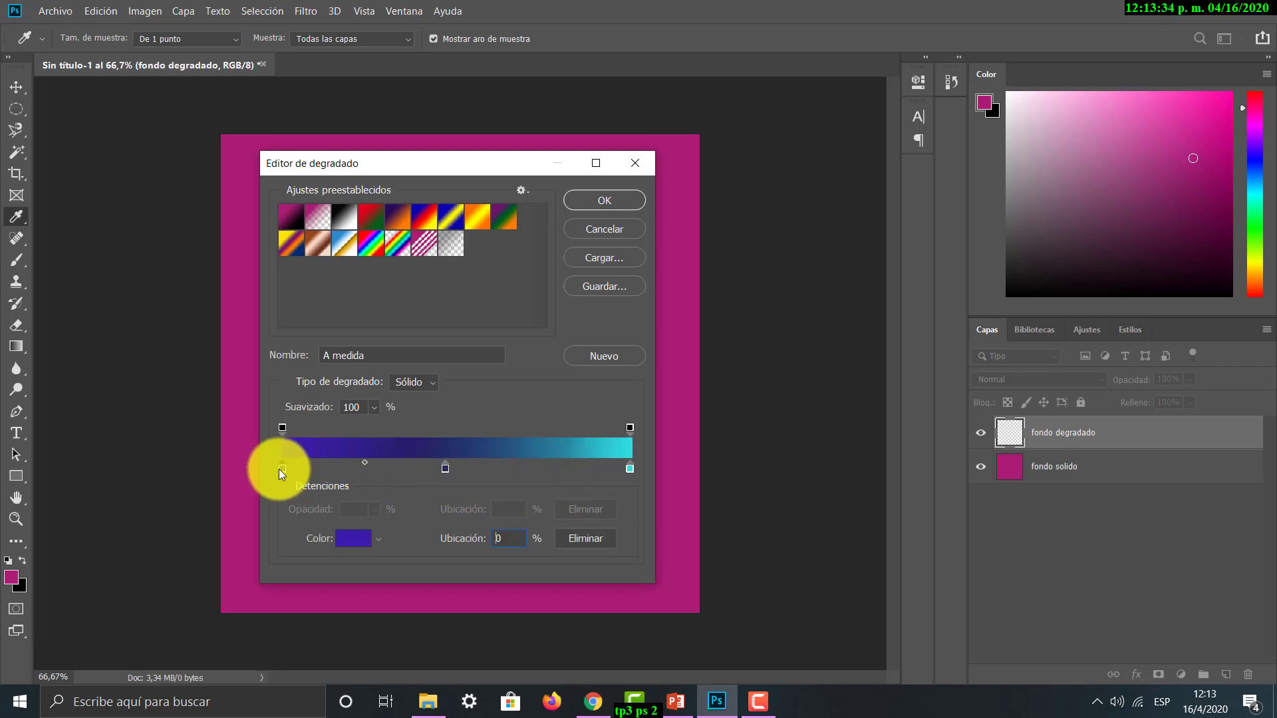
{"action": "left_click_drag", "start_coordinate": [364, 466], "coordinate": [357, 460]}
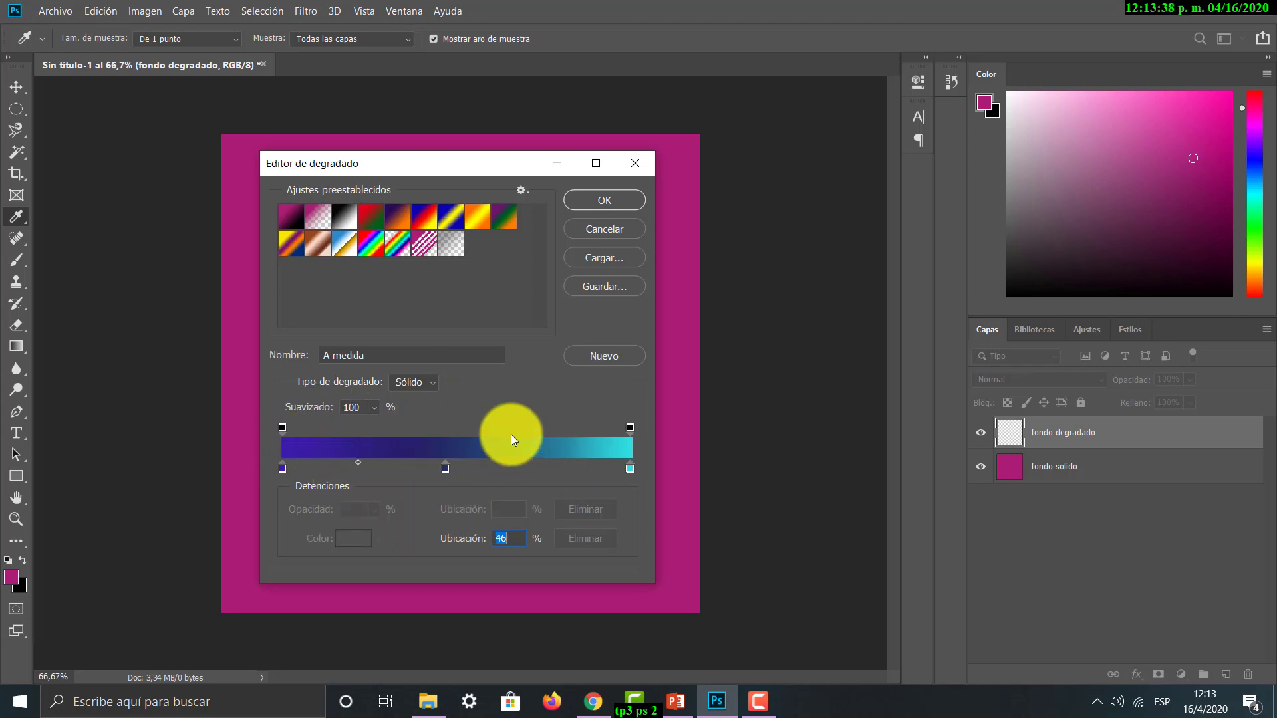
{"action": "left_click", "coordinate": [627, 193]}
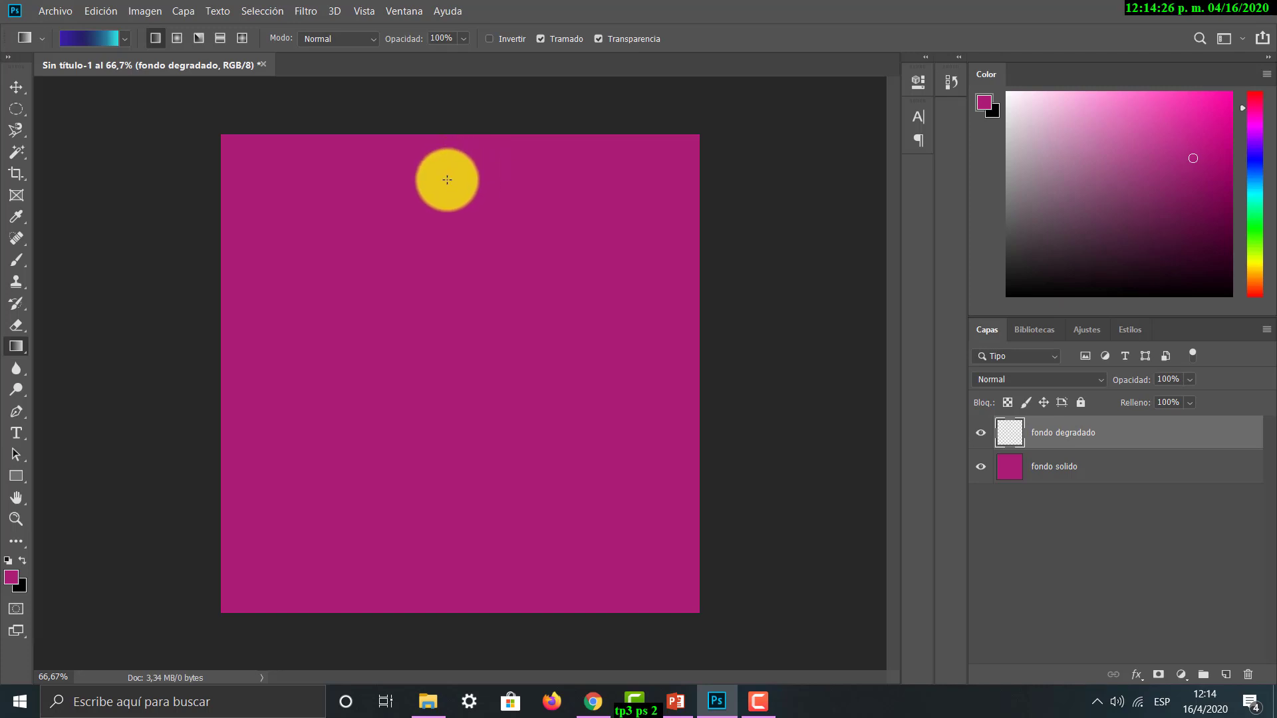
Step: Try a vertical linear gradient on the fondo degradado layer, running from near the canvas top to its lower part
{"action": "left_click_drag", "start_coordinate": [450, 180], "coordinate": [451, 469]}
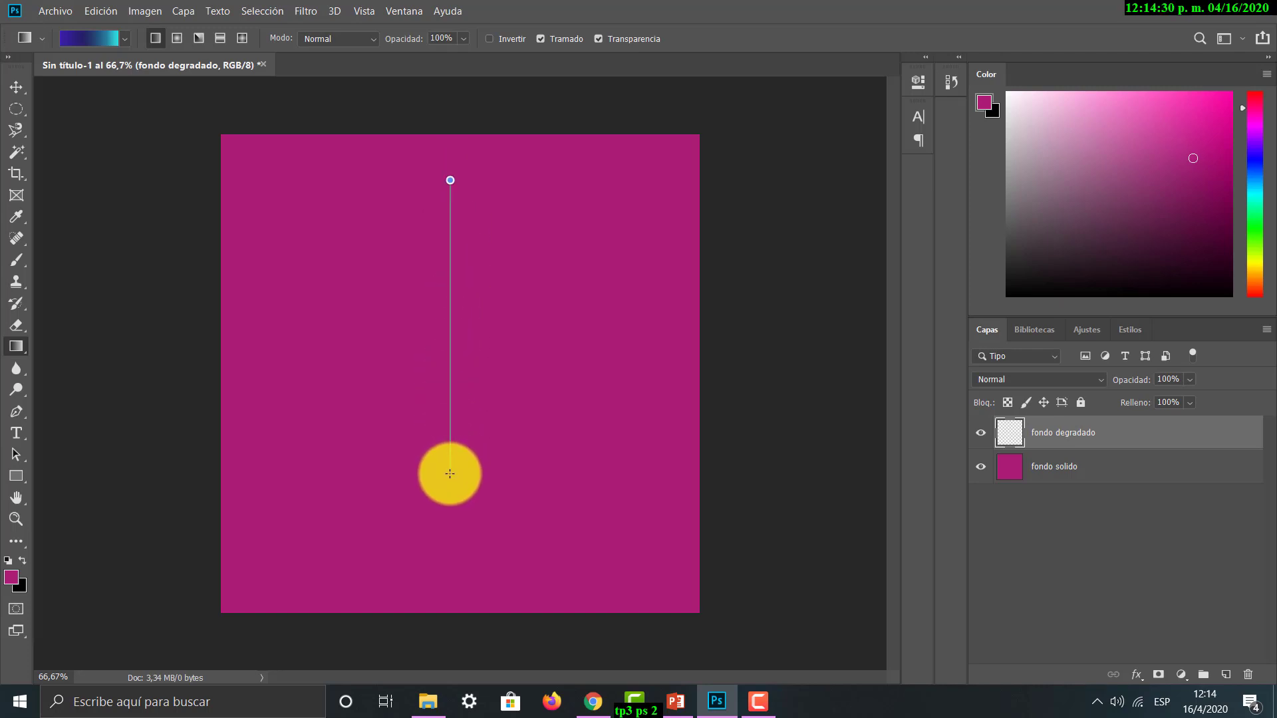
{"action": "mouse_move", "coordinate": [451, 479]}
{"action": "left_mouse_down"}
{"action": "mouse_move", "coordinate": [448, 228]}
{"action": "mouse_move", "coordinate": [455, 488]}
{"action": "left_mouse_up"}
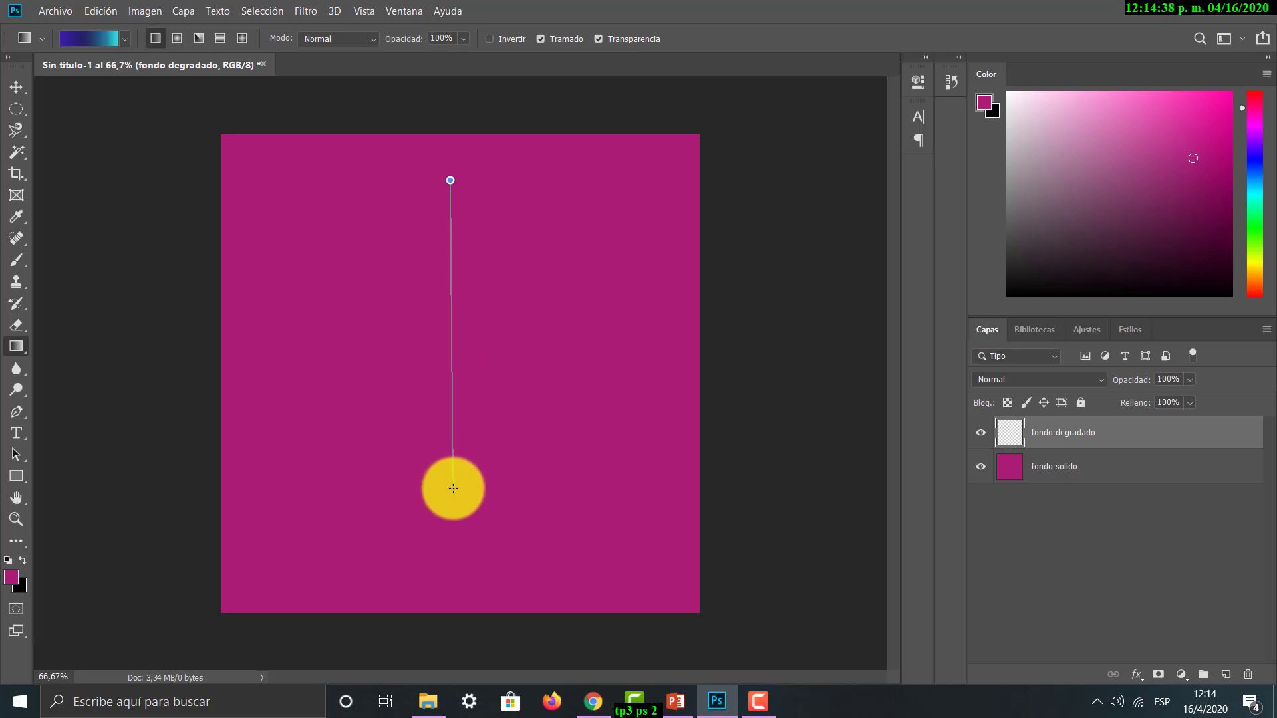
{"action": "left_click_drag", "start_coordinate": [453, 488], "coordinate": [453, 488]}
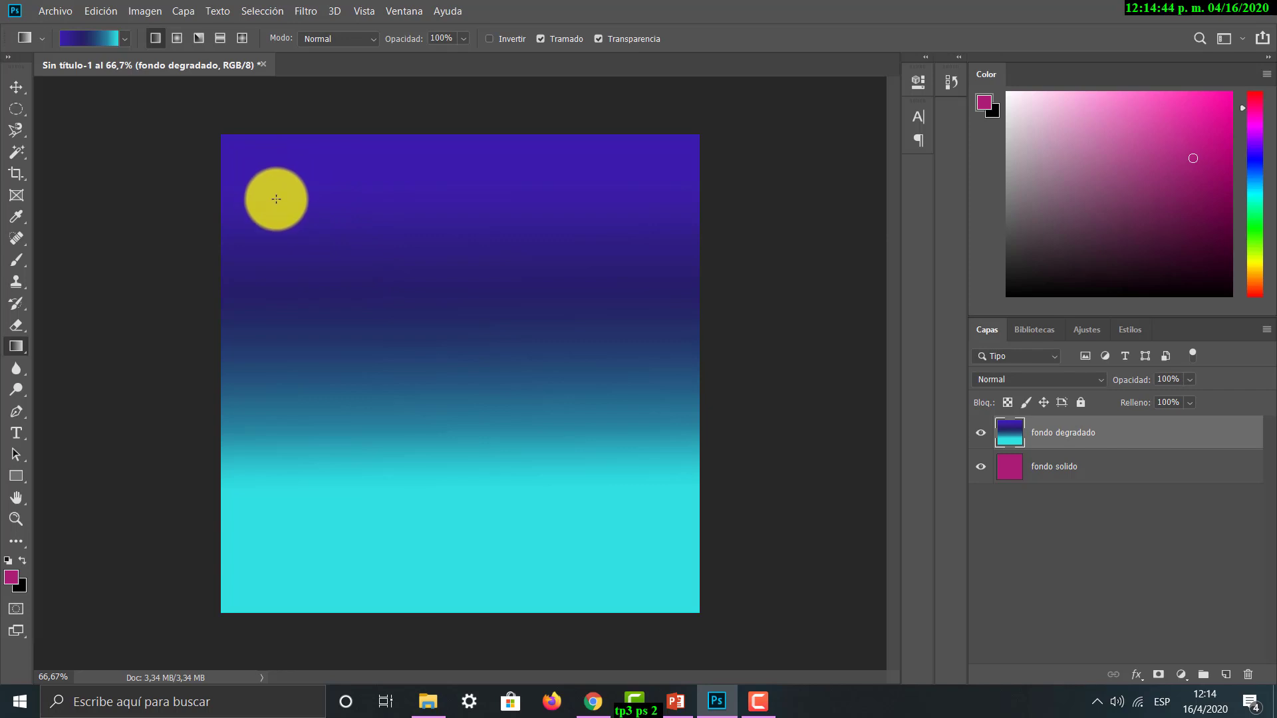
Step: Try diagonal linear gradients in both directions on fondo degradado, and a radial gradient from the canvas centre
{"action": "left_click_drag", "start_coordinate": [276, 199], "coordinate": [516, 445]}
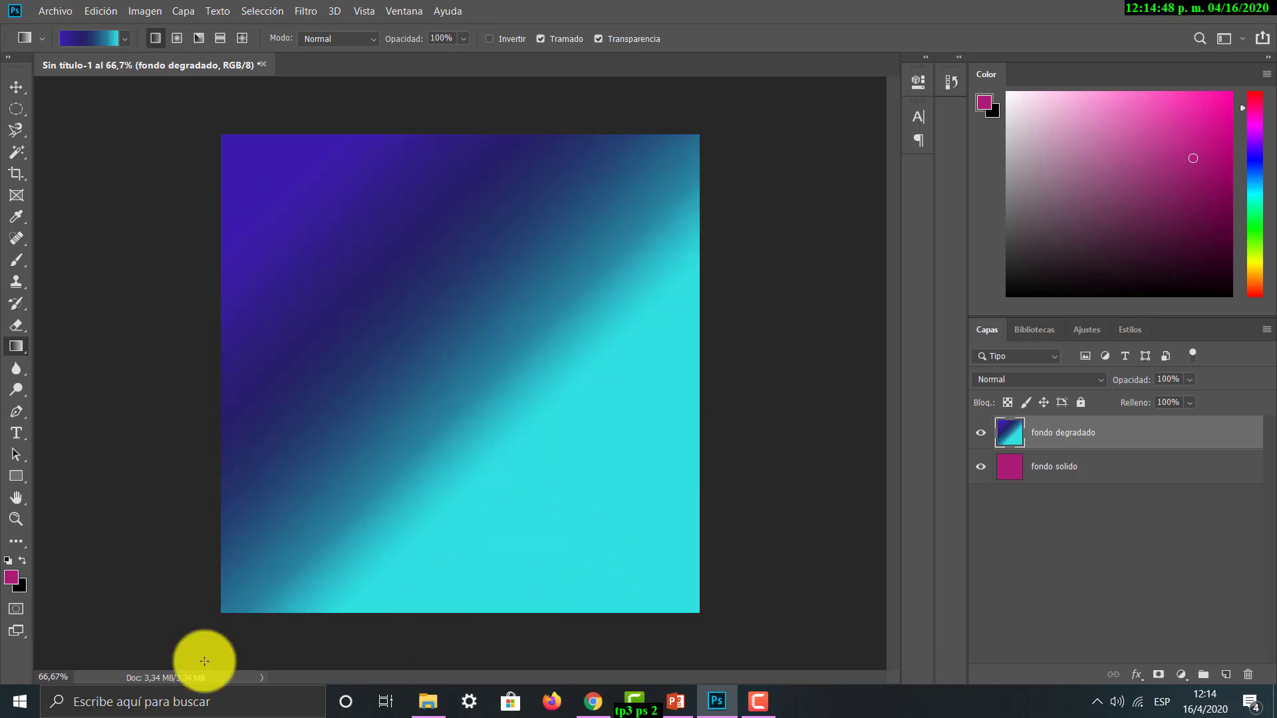
{"action": "left_click_drag", "start_coordinate": [607, 555], "coordinate": [362, 286]}
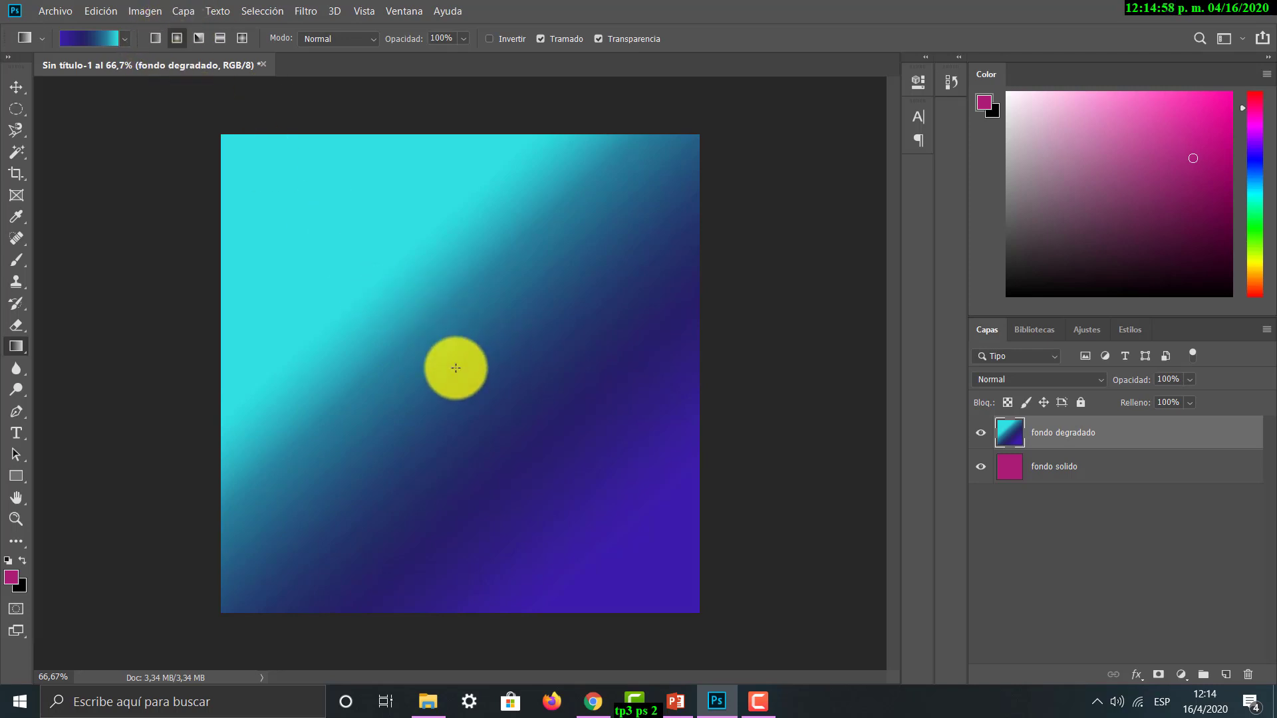
{"action": "left_click_drag", "start_coordinate": [458, 369], "coordinate": [635, 209]}
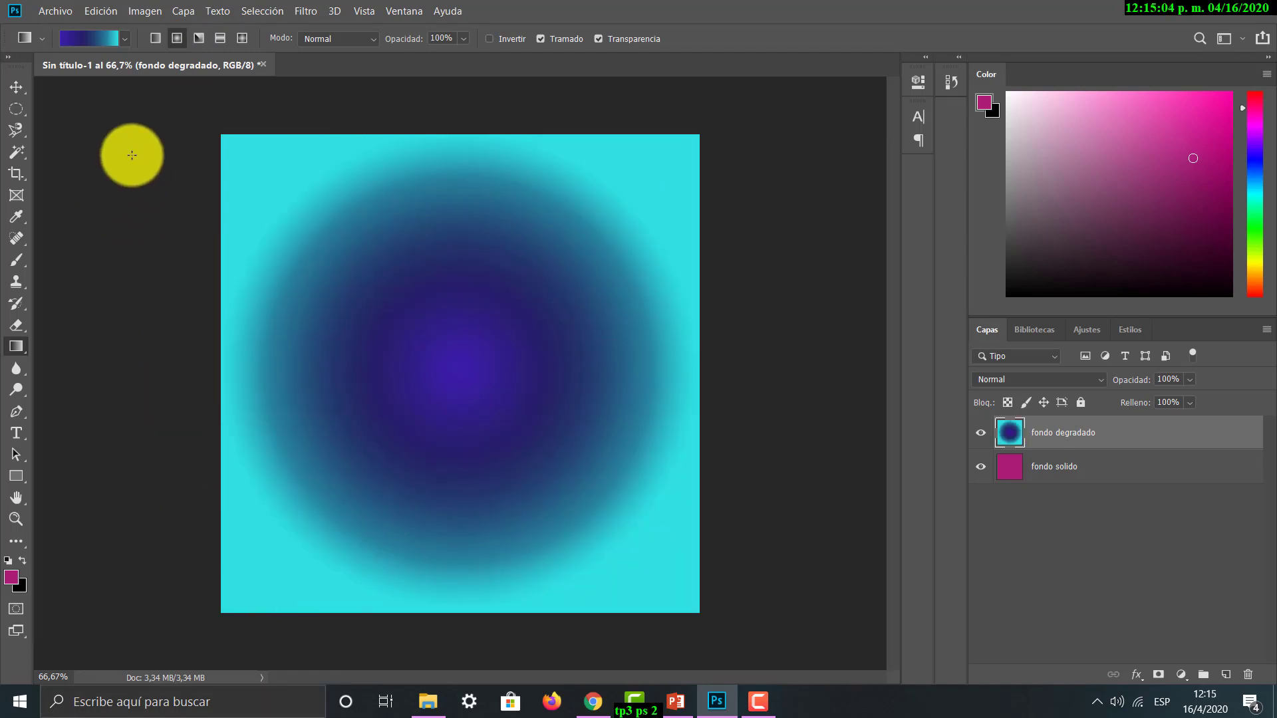
Step: Return to the linear gradient style and fill fondo degradado diagonally, with violet-blue at the lower right and turquoise at the upper left
{"action": "left_click", "coordinate": [155, 38]}
{"action": "left_click_drag", "start_coordinate": [303, 196], "coordinate": [426, 301]}
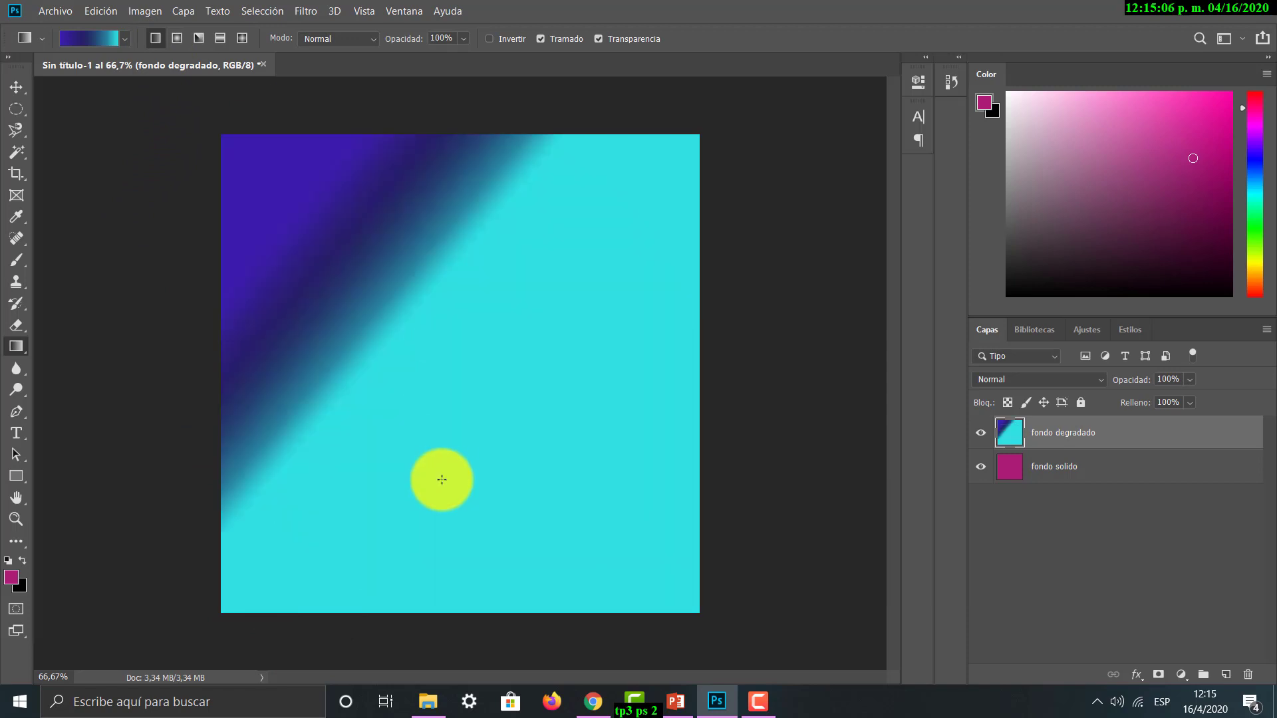
{"action": "left_click_drag", "start_coordinate": [507, 467], "coordinate": [227, 226]}
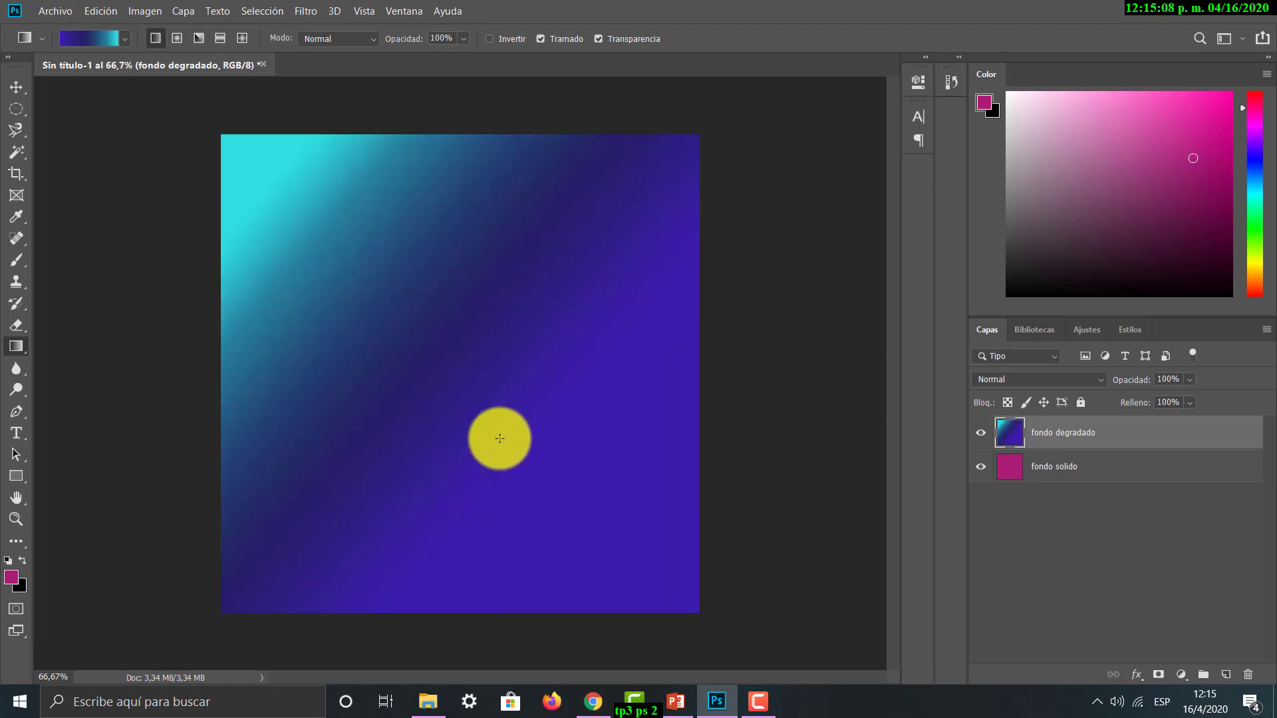
{"action": "left_click_drag", "start_coordinate": [644, 584], "coordinate": [310, 210]}
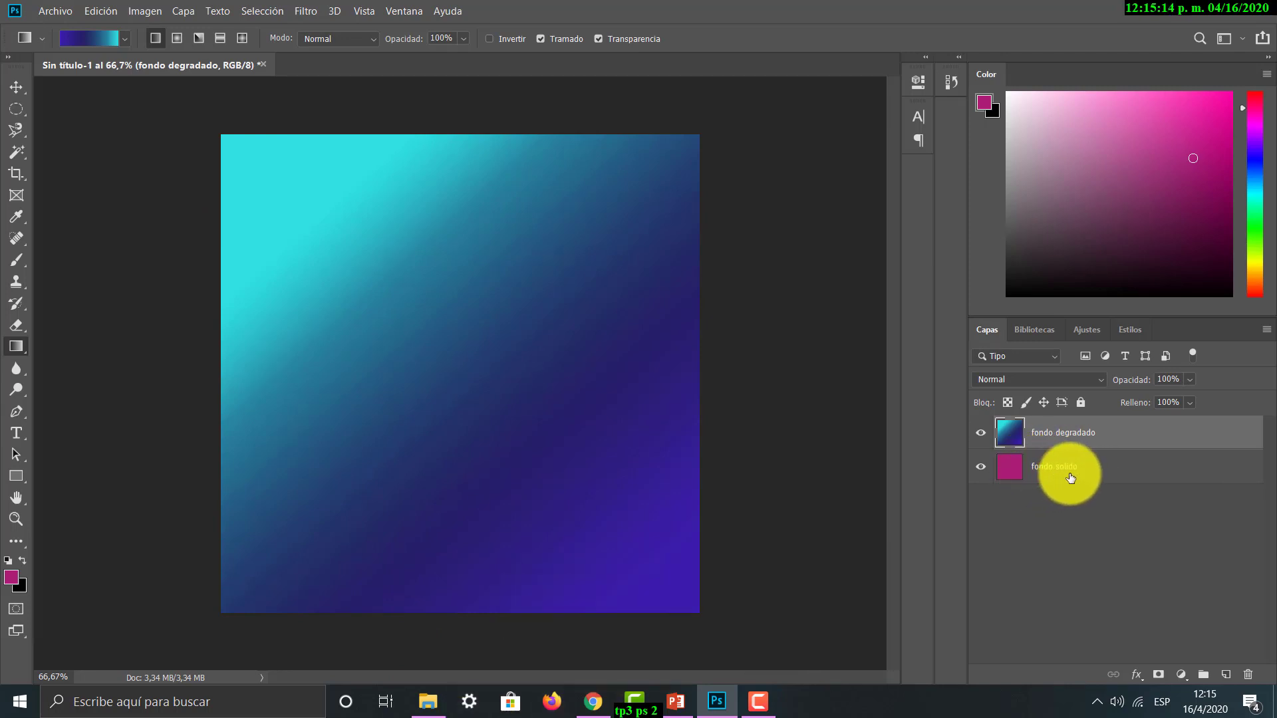
Step: Add a new layer above fondo degradado, name it "fondo-imagen" and leave it selected
{"action": "left_click", "coordinate": [1226, 675]}
{"action": "double_click", "coordinate": [1048, 431]}
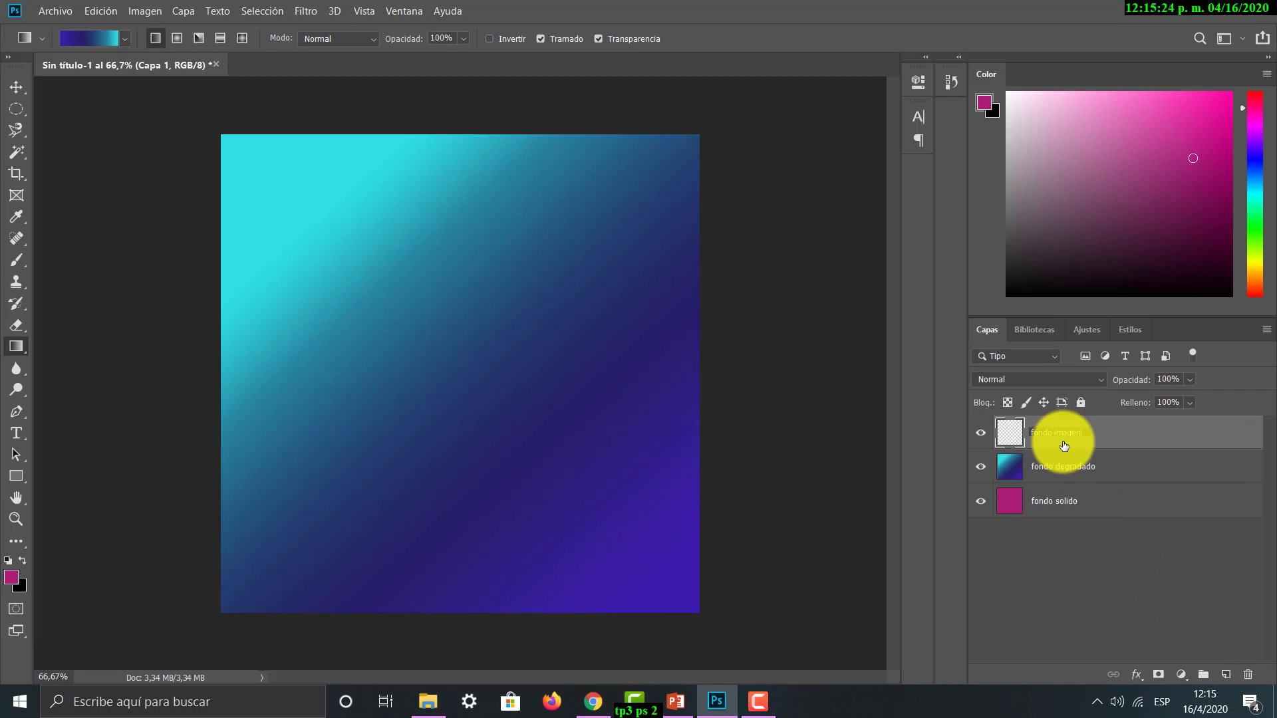
{"action": "type", "text": "fondo-imagen"}
{"action": "left_click", "coordinate": [1127, 504]}
{"action": "left_click", "coordinate": [1077, 439]}
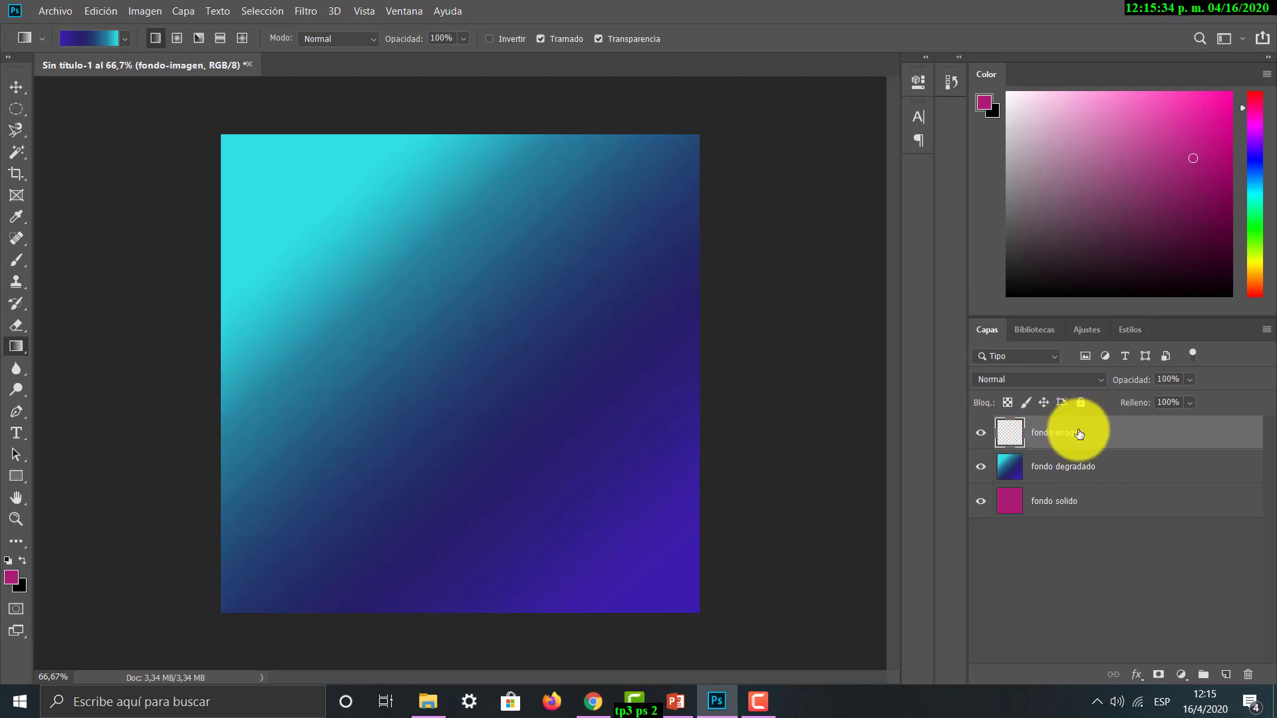
Step: Open Northern-Lights_GettyImages-1090785492.jpg from the material folder inside PAV 5 A
{"action": "left_click", "coordinate": [50, 12]}
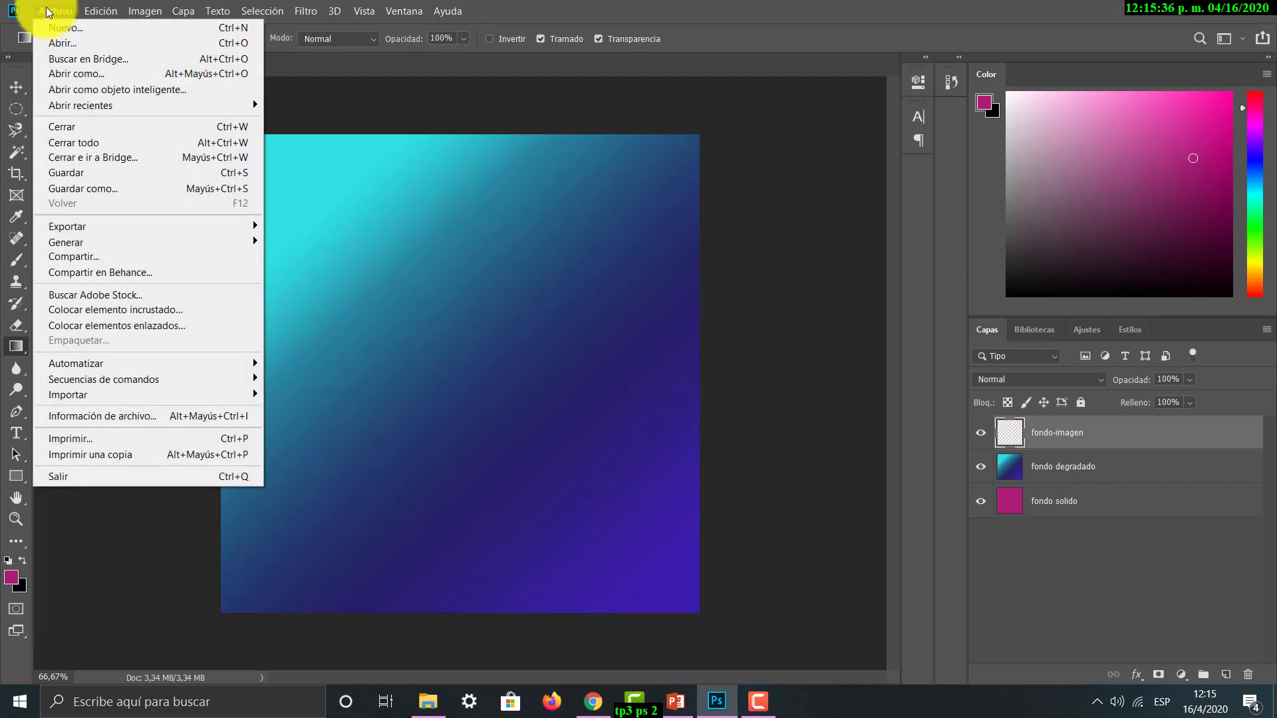
{"action": "left_click", "coordinate": [58, 43]}
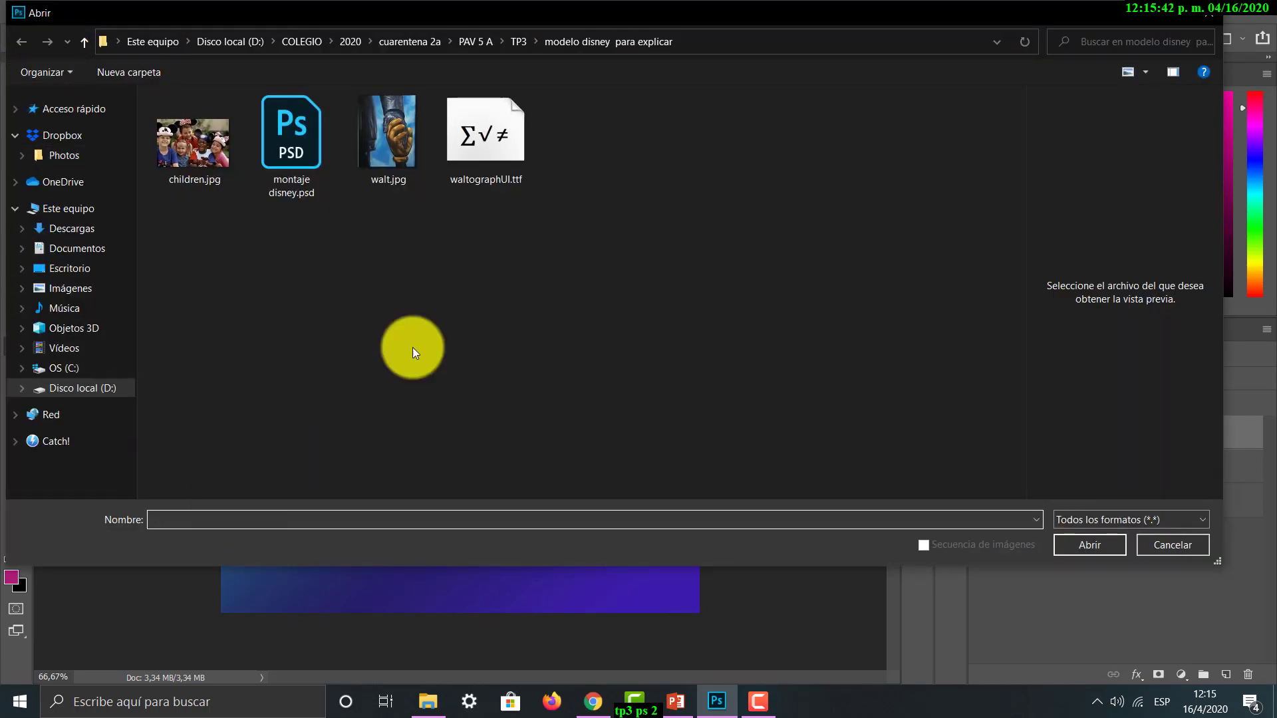
{"action": "left_click", "coordinate": [474, 41]}
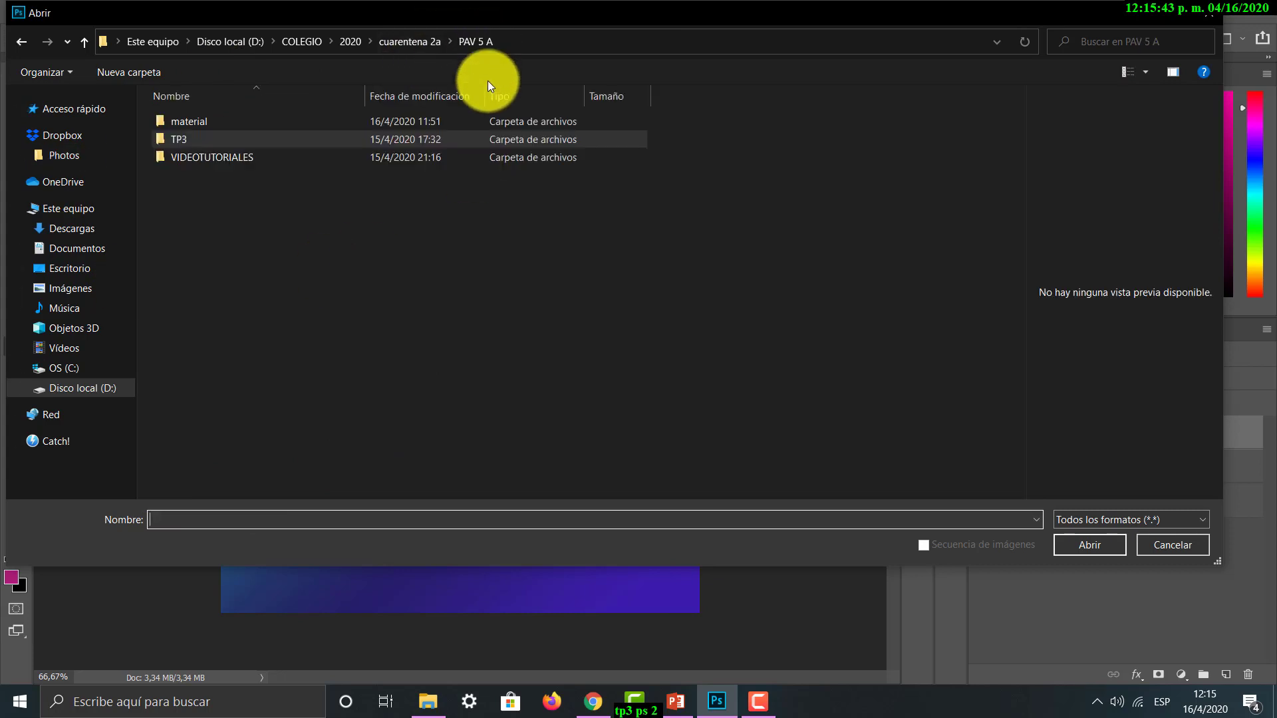
{"action": "double_click", "coordinate": [218, 114]}
{"action": "left_click", "coordinate": [217, 145]}
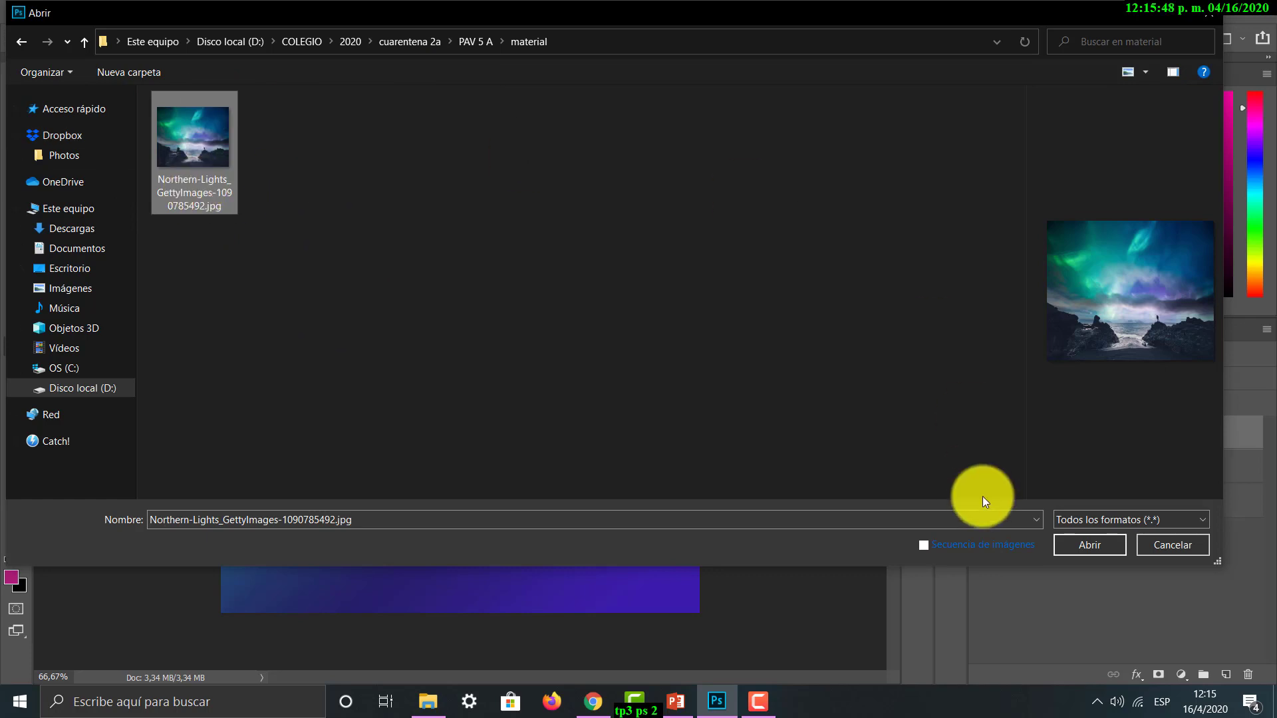
{"action": "left_click", "coordinate": [1091, 550]}
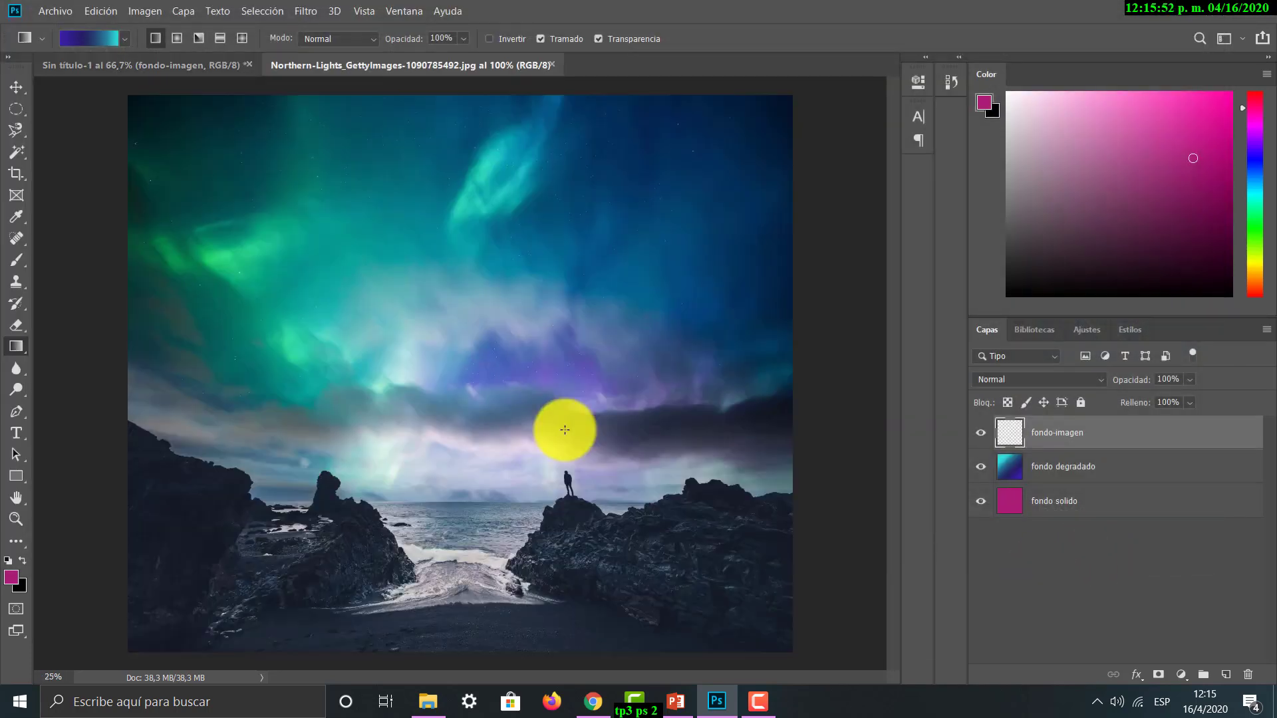
Step: Float the northern lights photo's window, copy the photo into Sin título-1 above fondo-imagen, and close the photo file
{"action": "left_click_drag", "start_coordinate": [388, 73], "coordinate": [509, 110]}
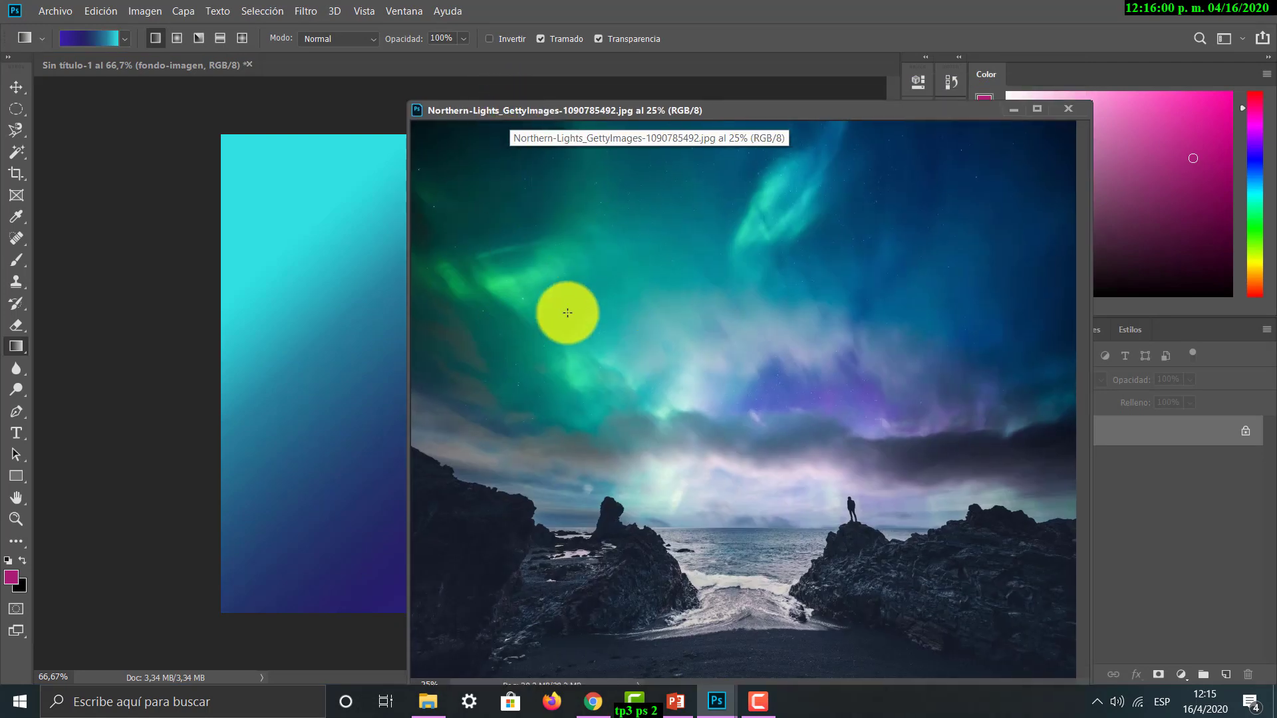
{"action": "left_click", "coordinate": [15, 87]}
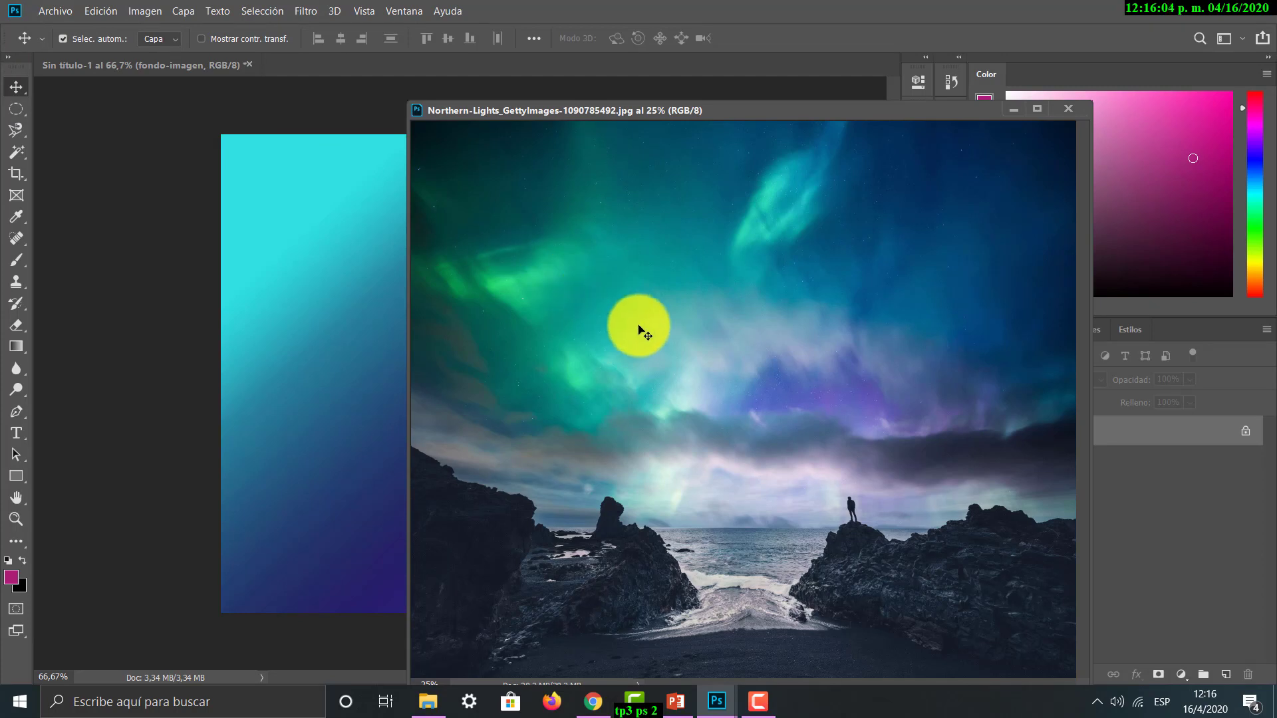
{"action": "left_click_drag", "start_coordinate": [643, 327], "coordinate": [343, 207]}
{"action": "left_click_drag", "start_coordinate": [832, 112], "coordinate": [615, 126]}
{"action": "left_click", "coordinate": [784, 120]}
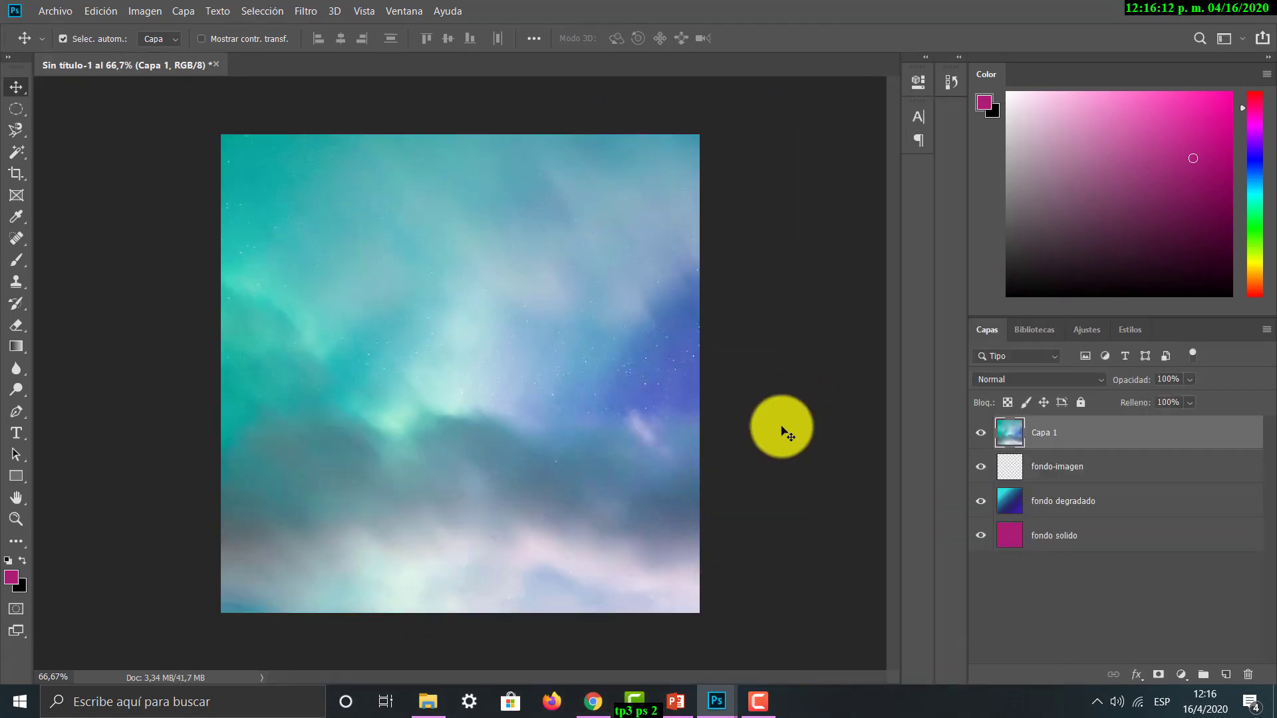
Step: Shift the photo on Capa 1 to show its rocks and sea, and dismiss the SupportAssist scheduled scan prompt
{"action": "left_click_drag", "start_coordinate": [616, 457], "coordinate": [536, 373]}
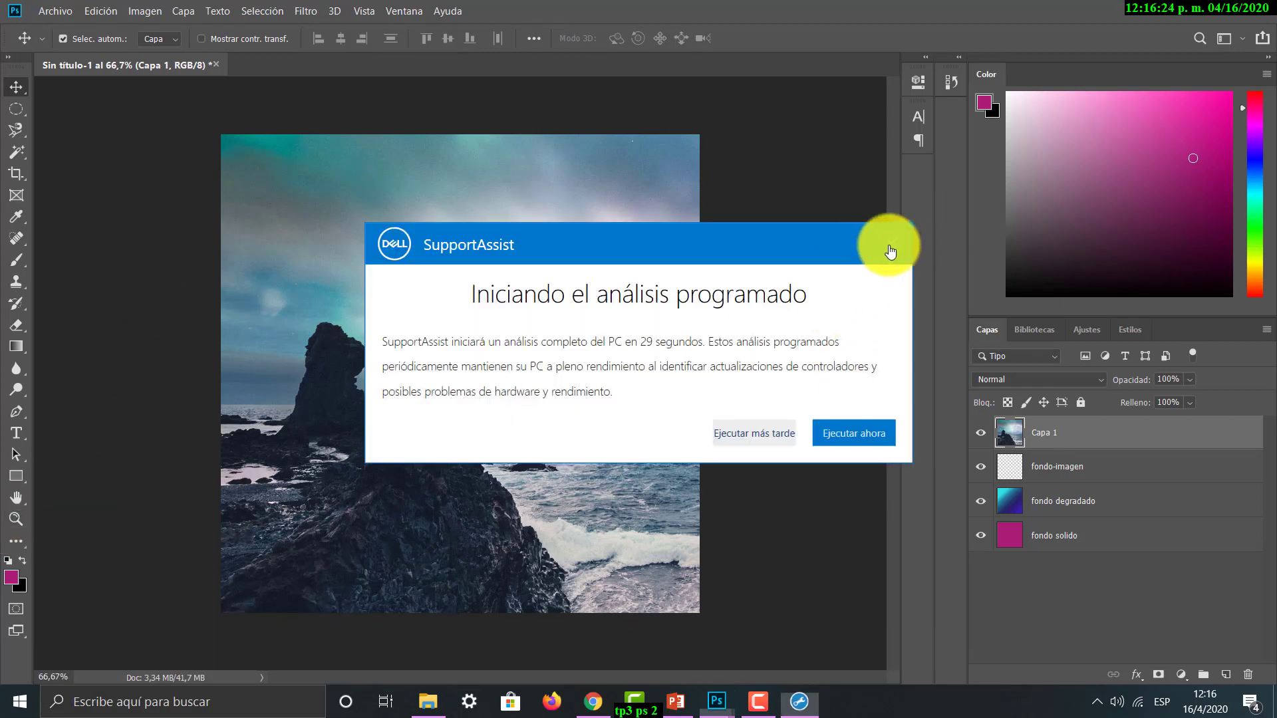
{"action": "left_click", "coordinate": [891, 244]}
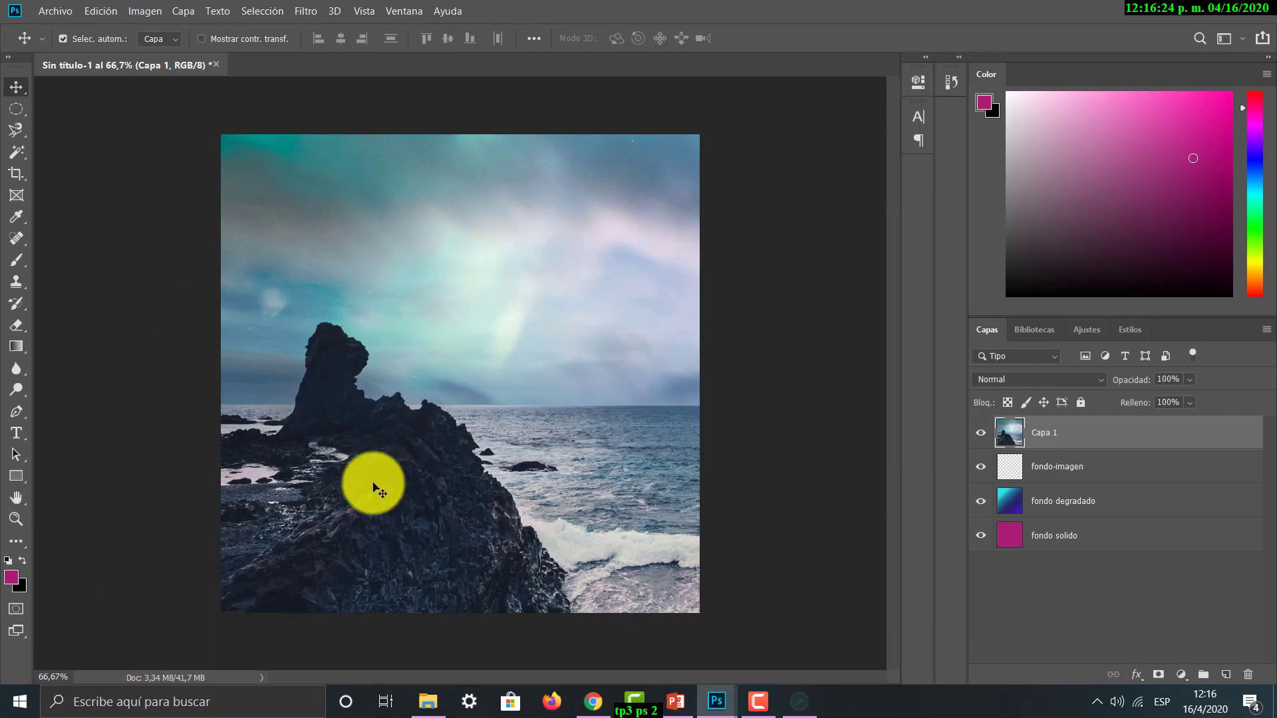
{"action": "left_click", "coordinate": [14, 519]}
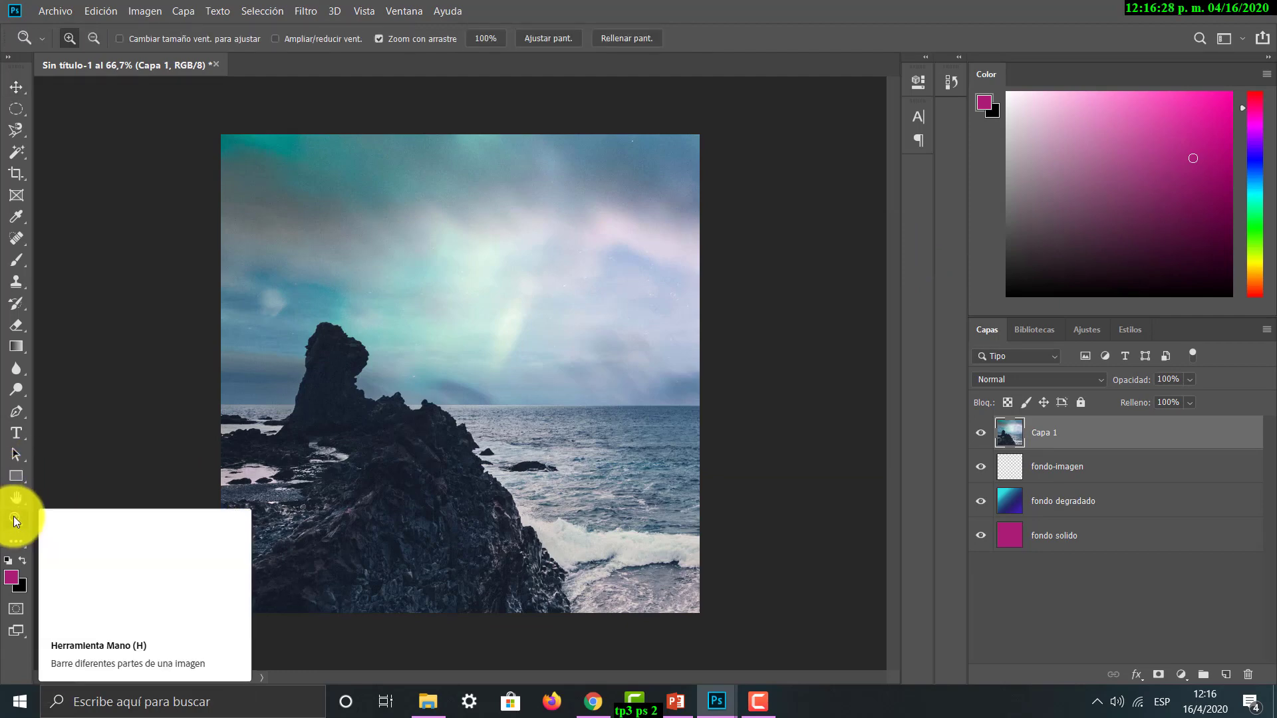
{"action": "left_click_drag", "start_coordinate": [521, 428], "coordinate": [486, 380]}
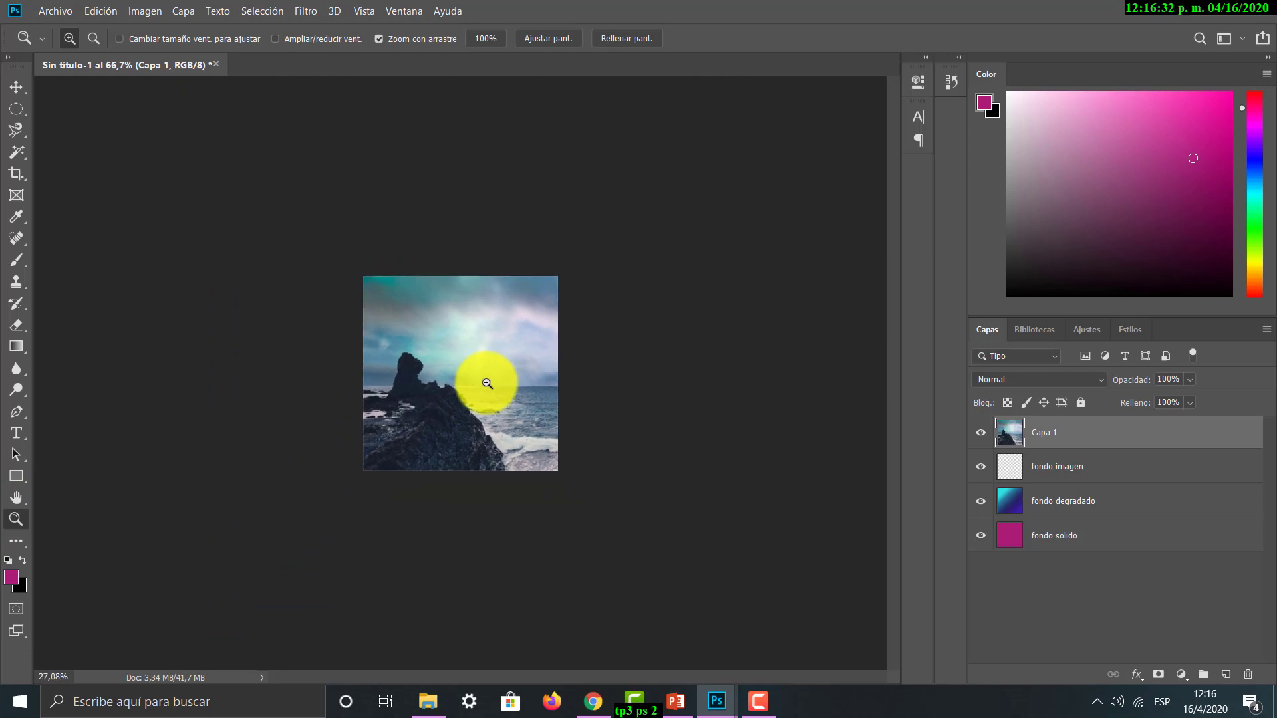
{"action": "left_click", "coordinate": [97, 38]}
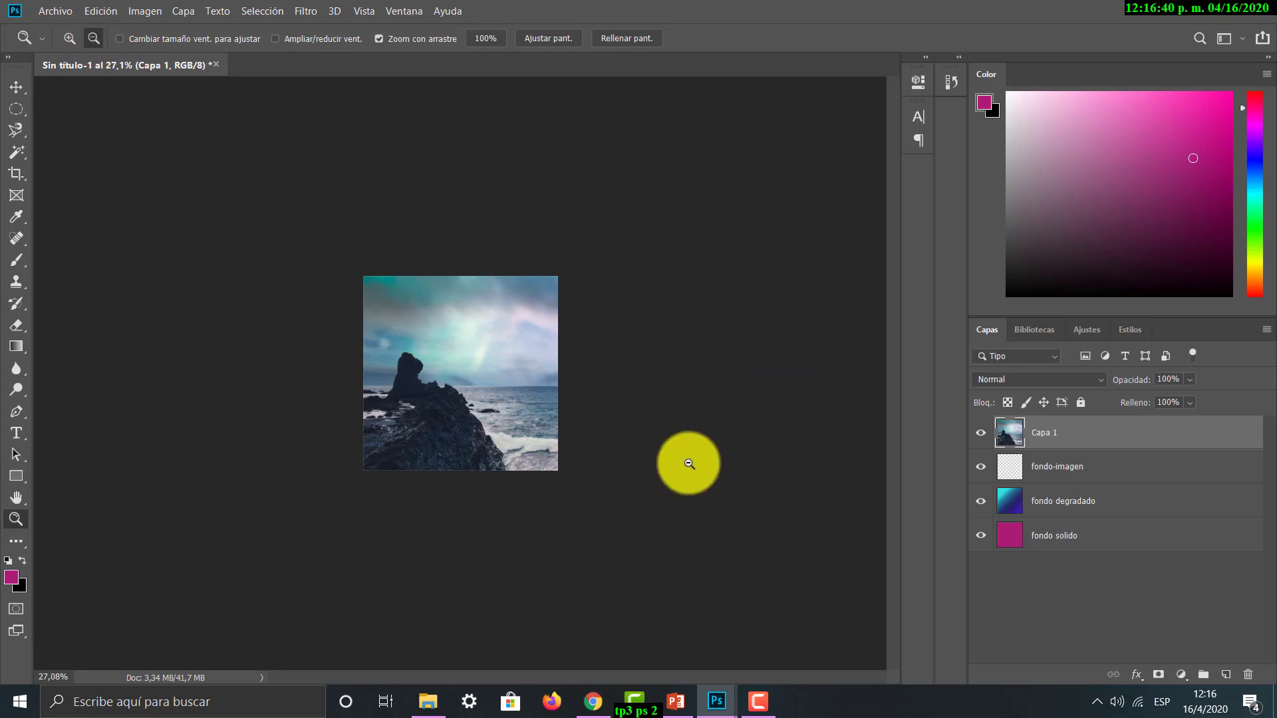
{"action": "left_click", "coordinate": [103, 6]}
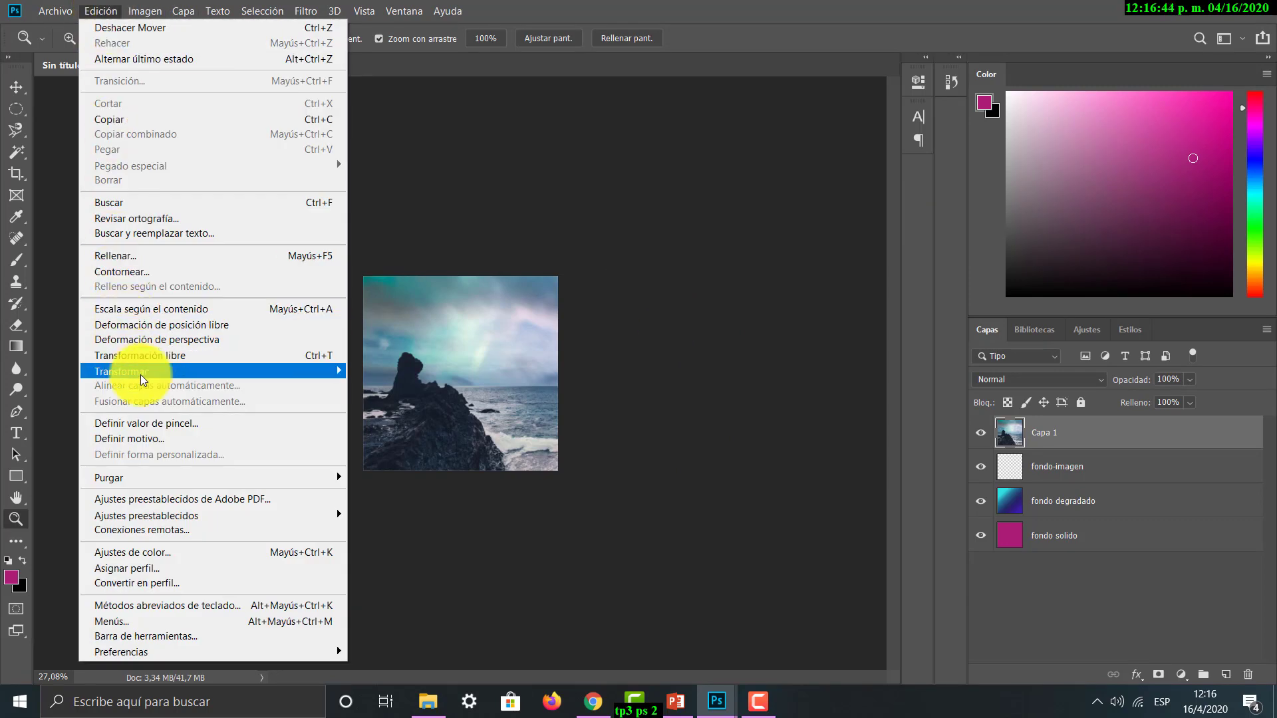
{"action": "mouse_move", "coordinate": [190, 377]}
{"action": "left_click", "coordinate": [389, 394]}
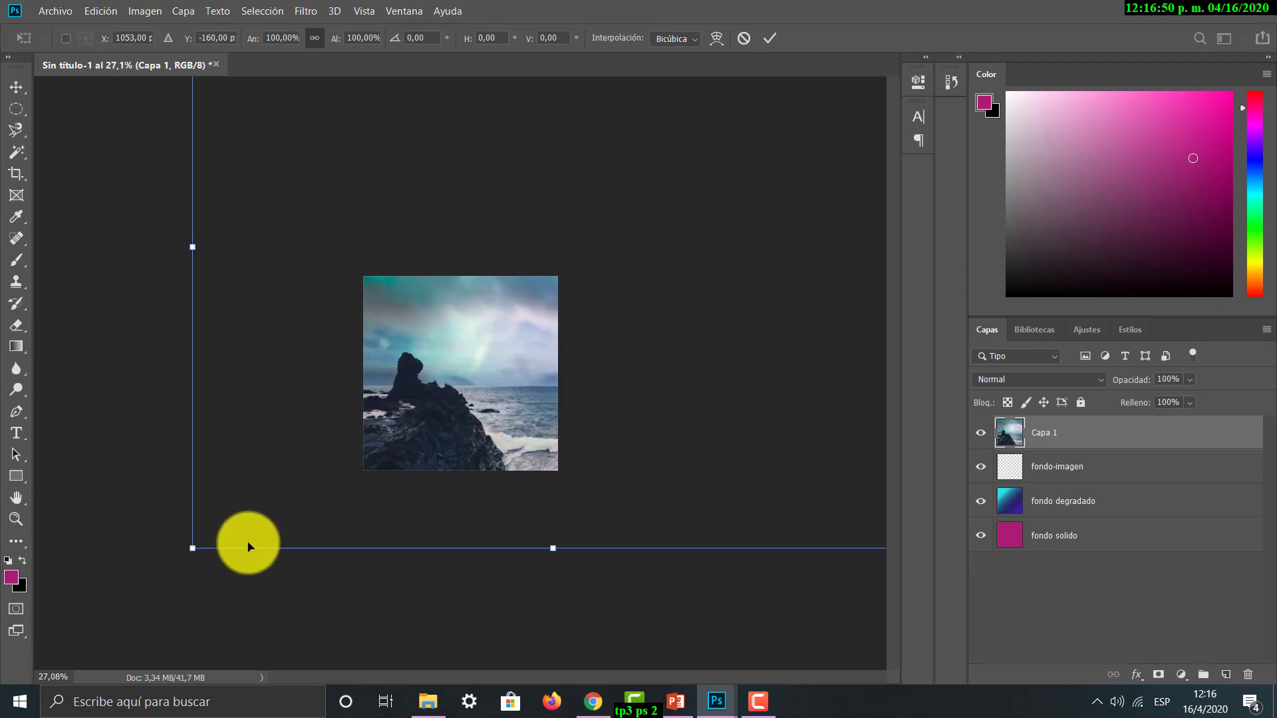
{"action": "key", "text": "z"}
{"action": "left_click_drag", "start_coordinate": [376, 527], "coordinate": [282, 474]}
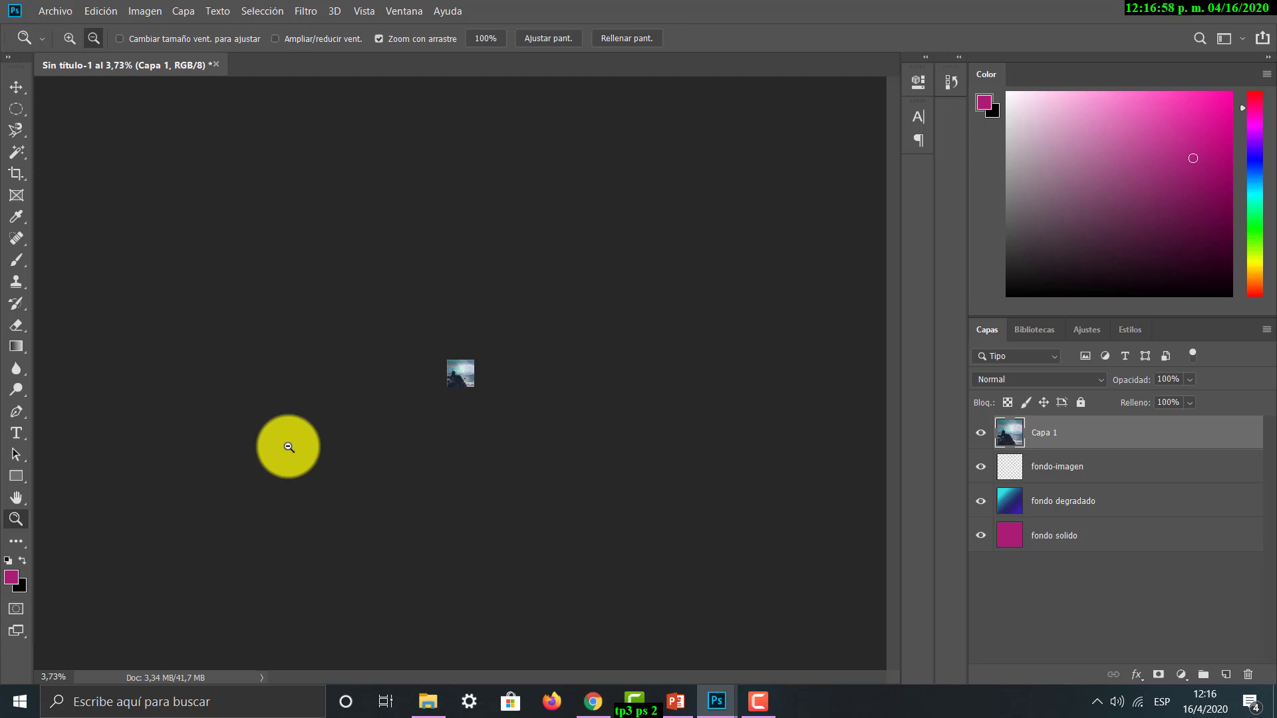
Step: Try scaling Capa 1 up to 189.40% and non-proportionally down to 50.68% by 45.22%, and undo the distorted scaling
{"action": "key", "text": "ctrl+t"}
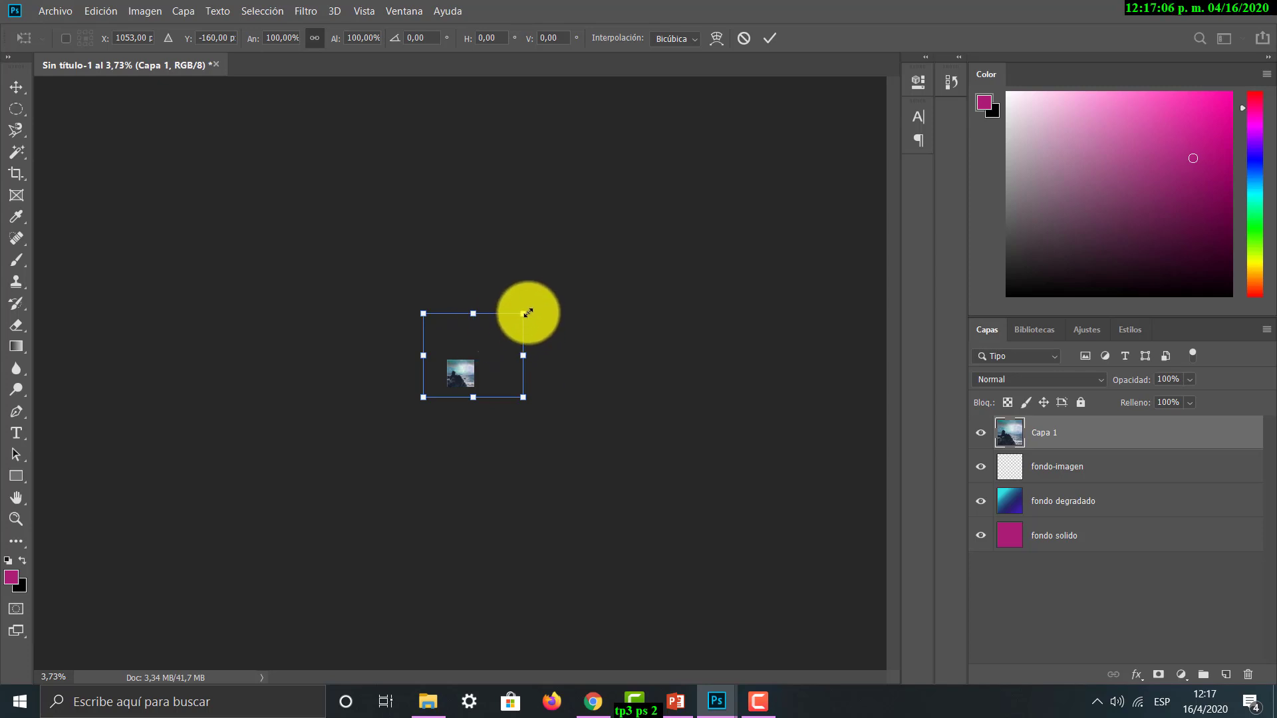
{"action": "left_click_drag", "start_coordinate": [527, 313], "coordinate": [607, 234]}
{"action": "key", "text": "shift"}
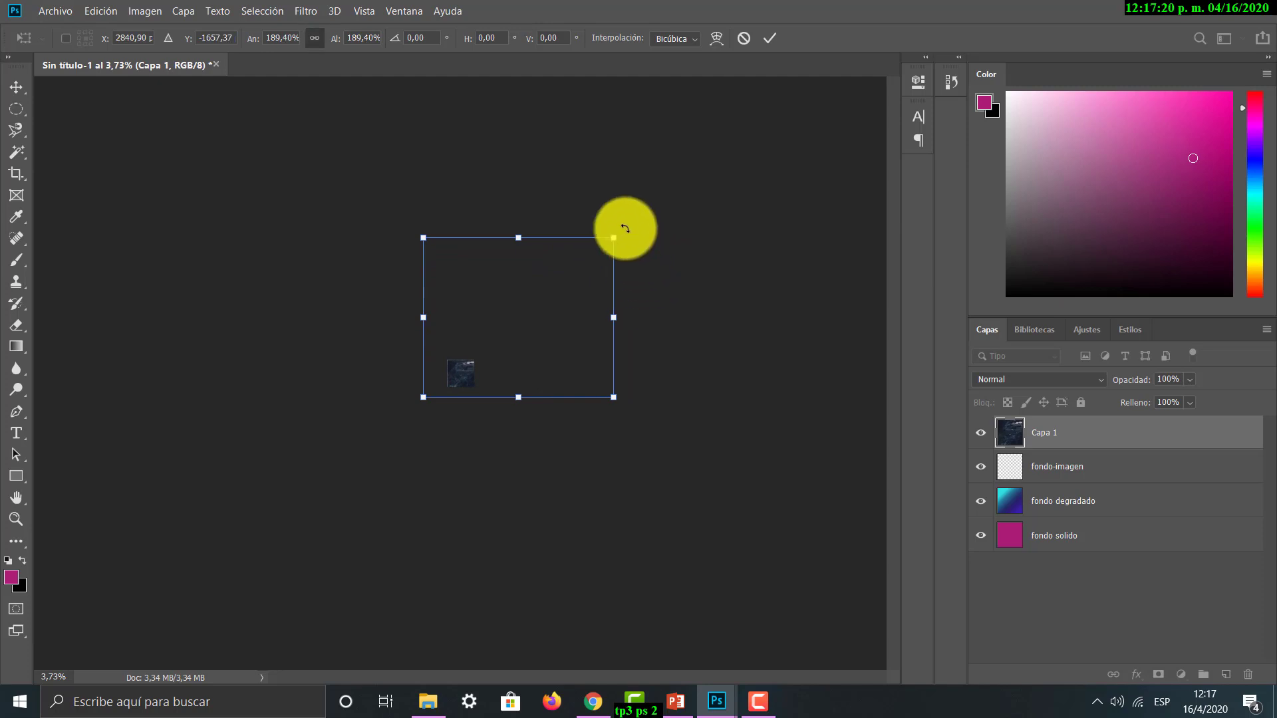
{"action": "left_click_drag", "start_coordinate": [613, 238], "coordinate": [480, 359]}
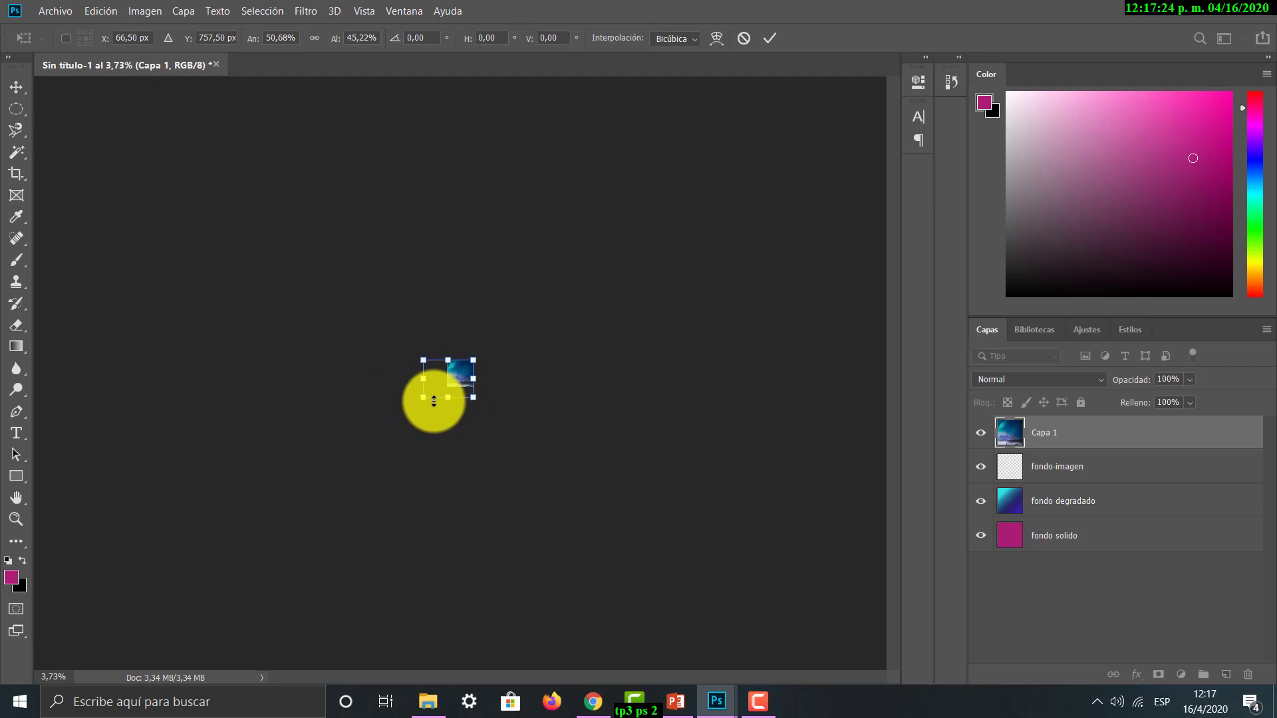
{"action": "key", "text": "ctrl+z"}
Step: Scale Capa 1 proportionally to 39.60%, apply the transform, and move the photo right within the canvas
{"action": "left_click_drag", "start_coordinate": [620, 232], "coordinate": [434, 388]}
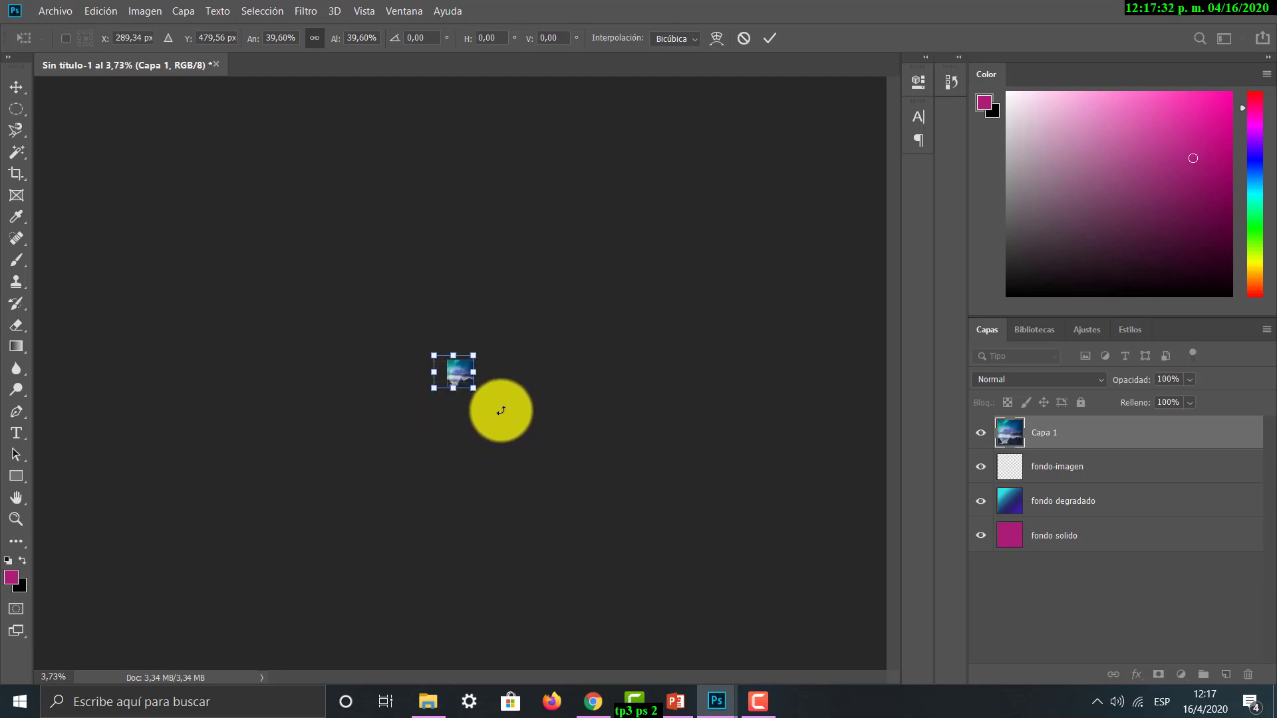
{"action": "key", "text": "Return"}
{"action": "key", "text": "z"}
{"action": "left_click_drag", "start_coordinate": [469, 374], "coordinate": [600, 503]}
{"action": "left_click", "coordinate": [25, 95]}
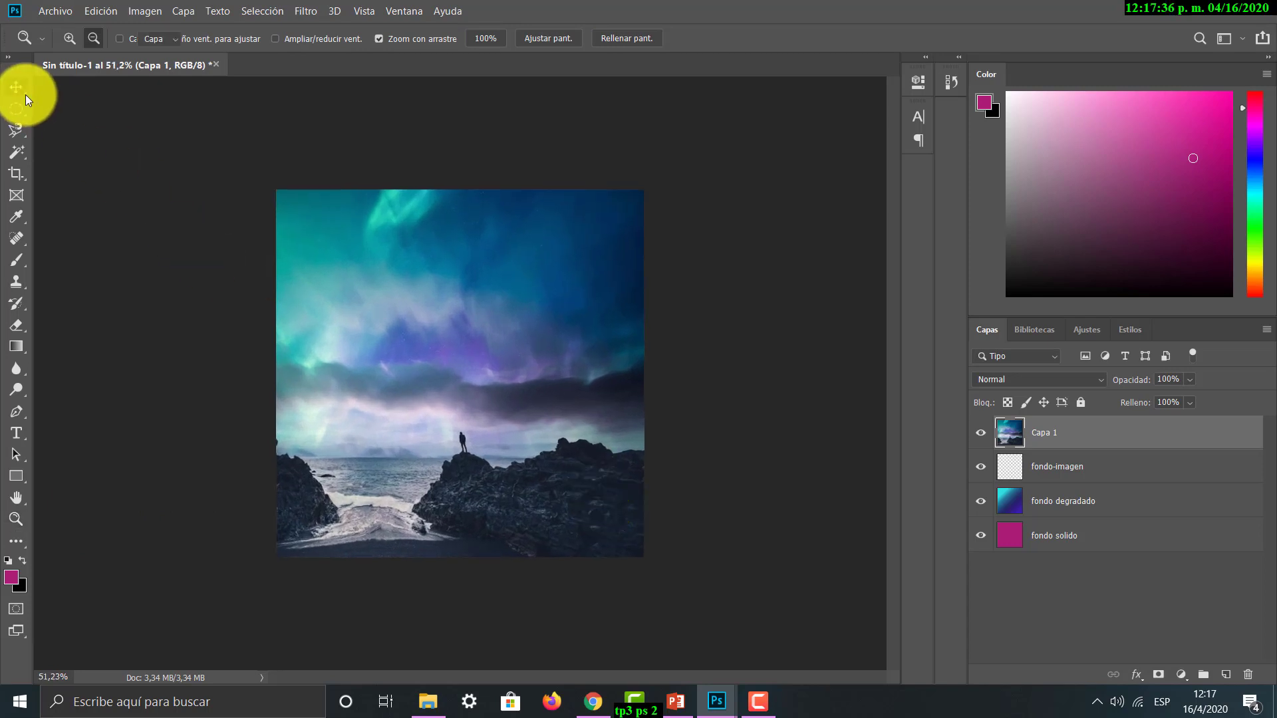
{"action": "left_click_drag", "start_coordinate": [464, 348], "coordinate": [537, 350]}
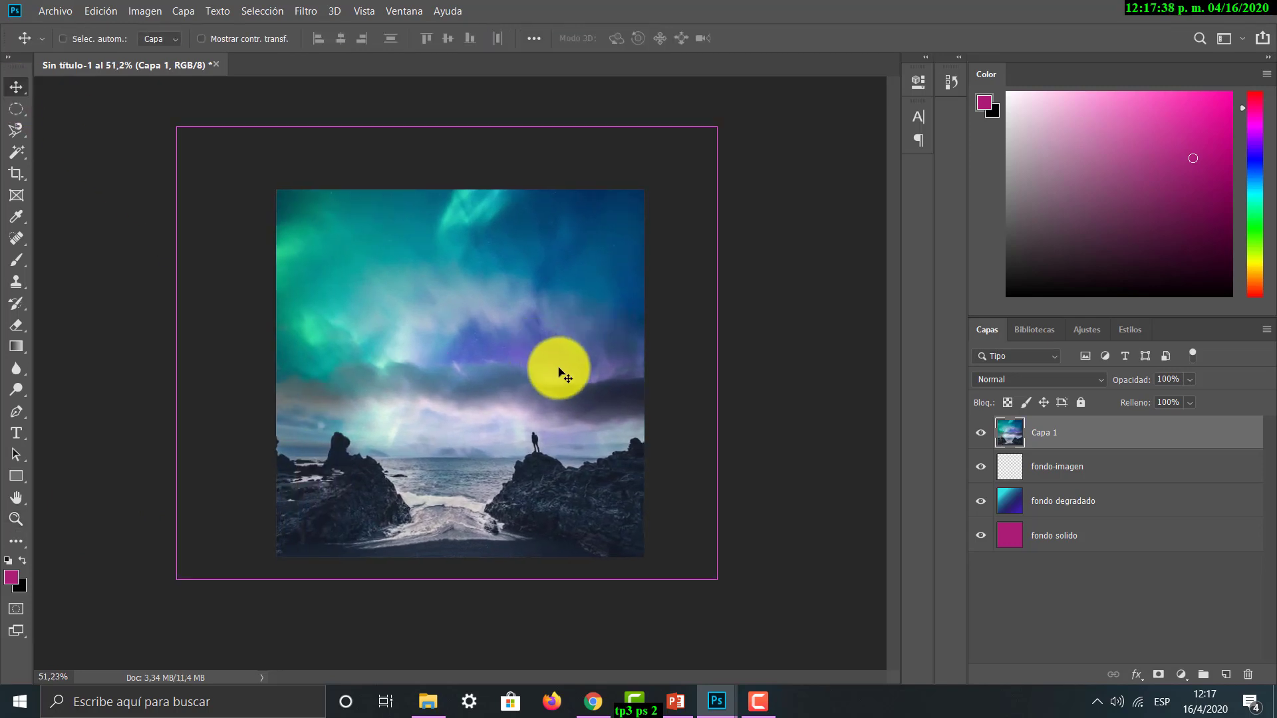
Step: Scale Capa 1 proportionally to 83.70% with Free Transform, keeping the canvas fully covered, and apply it
{"action": "key", "text": "ctrl+t"}
{"action": "left_click_drag", "start_coordinate": [718, 580], "coordinate": [650, 517]}
{"action": "key", "text": "ctrl+z"}
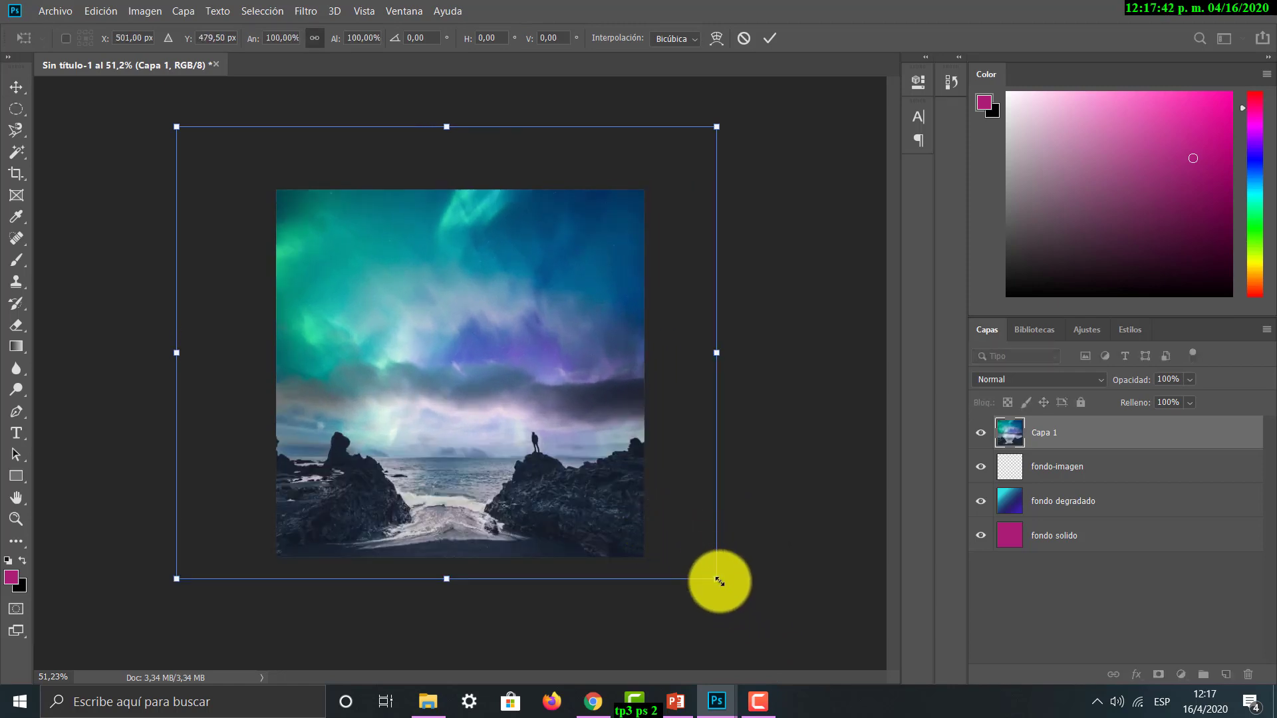
{"action": "left_click_drag", "start_coordinate": [719, 581], "coordinate": [613, 494]}
{"action": "left_click_drag", "start_coordinate": [536, 466], "coordinate": [591, 529]}
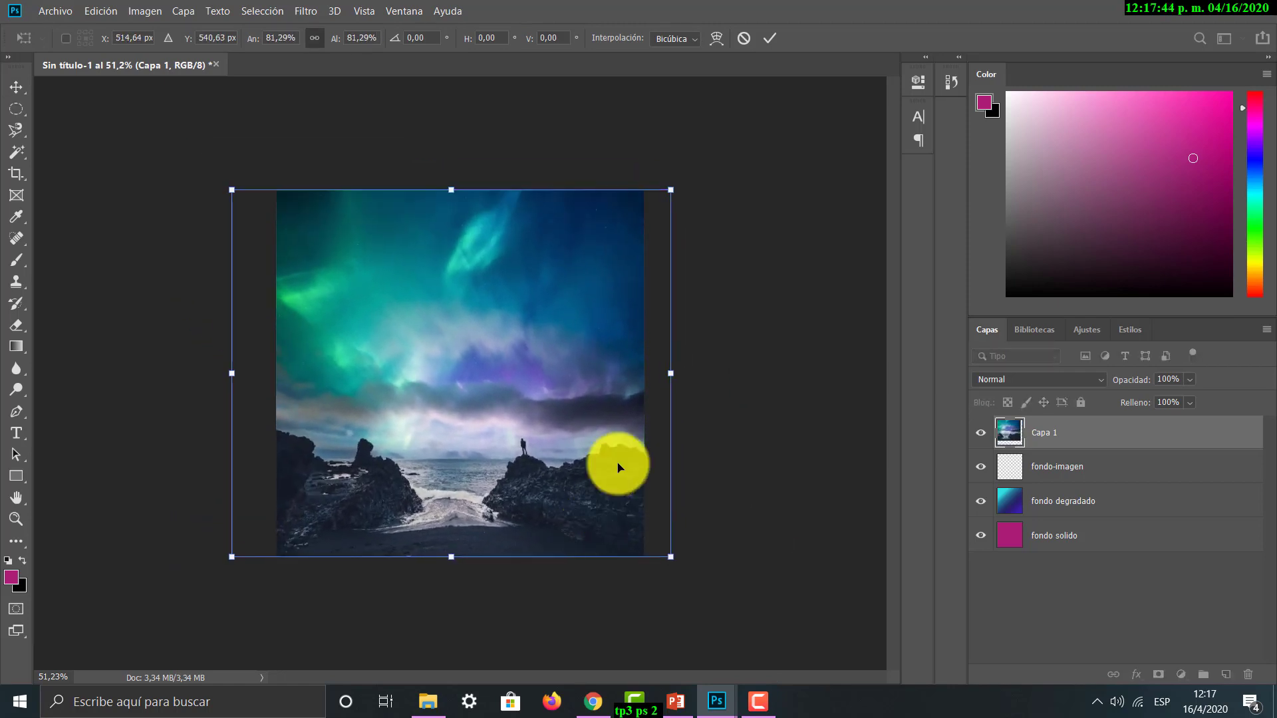
{"action": "left_click_drag", "start_coordinate": [673, 189], "coordinate": [685, 179]}
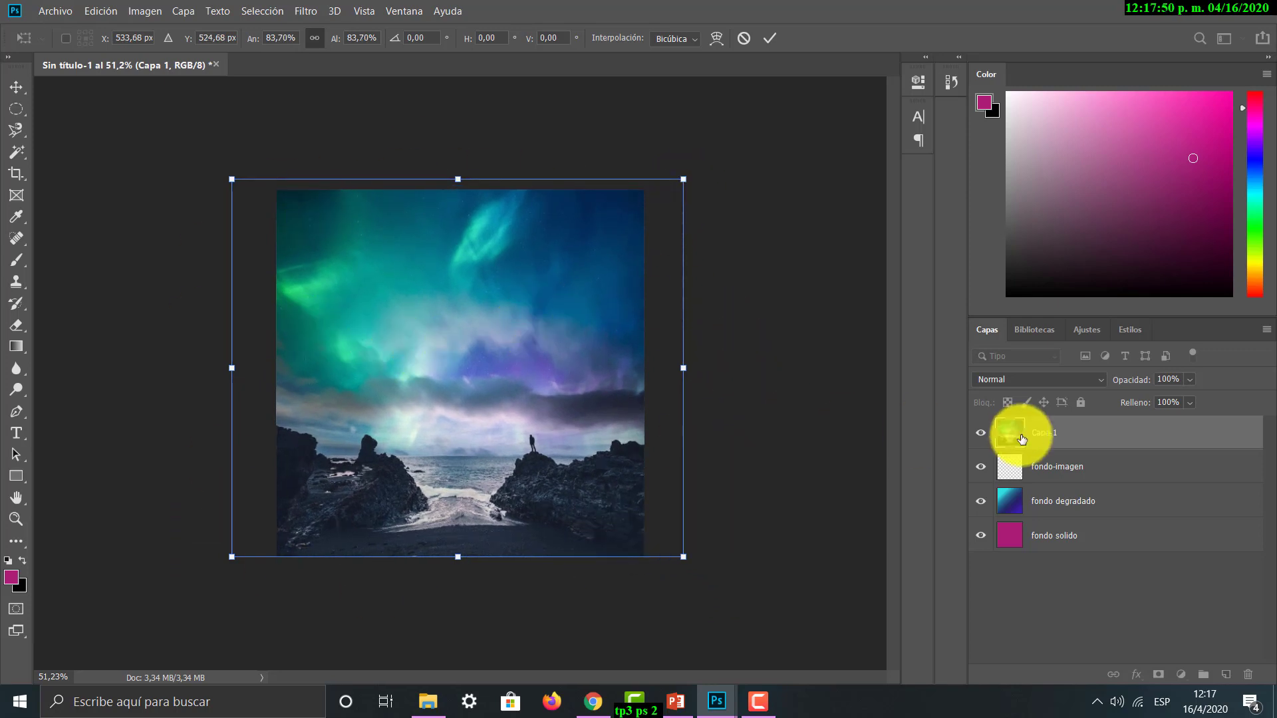
{"action": "key", "text": "Return"}
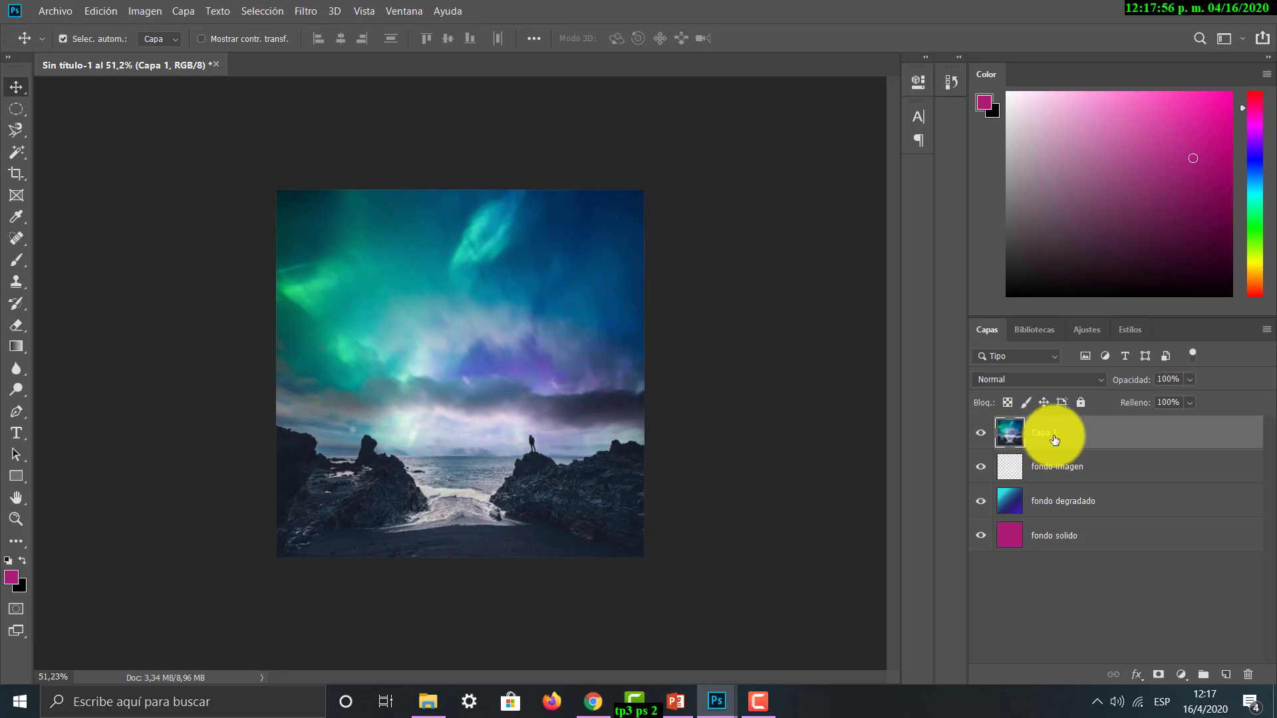
Step: Delete the empty fondo-imagen layer and rename Capa 1 as "fondo-imagen"
{"action": "left_click", "coordinate": [1062, 463]}
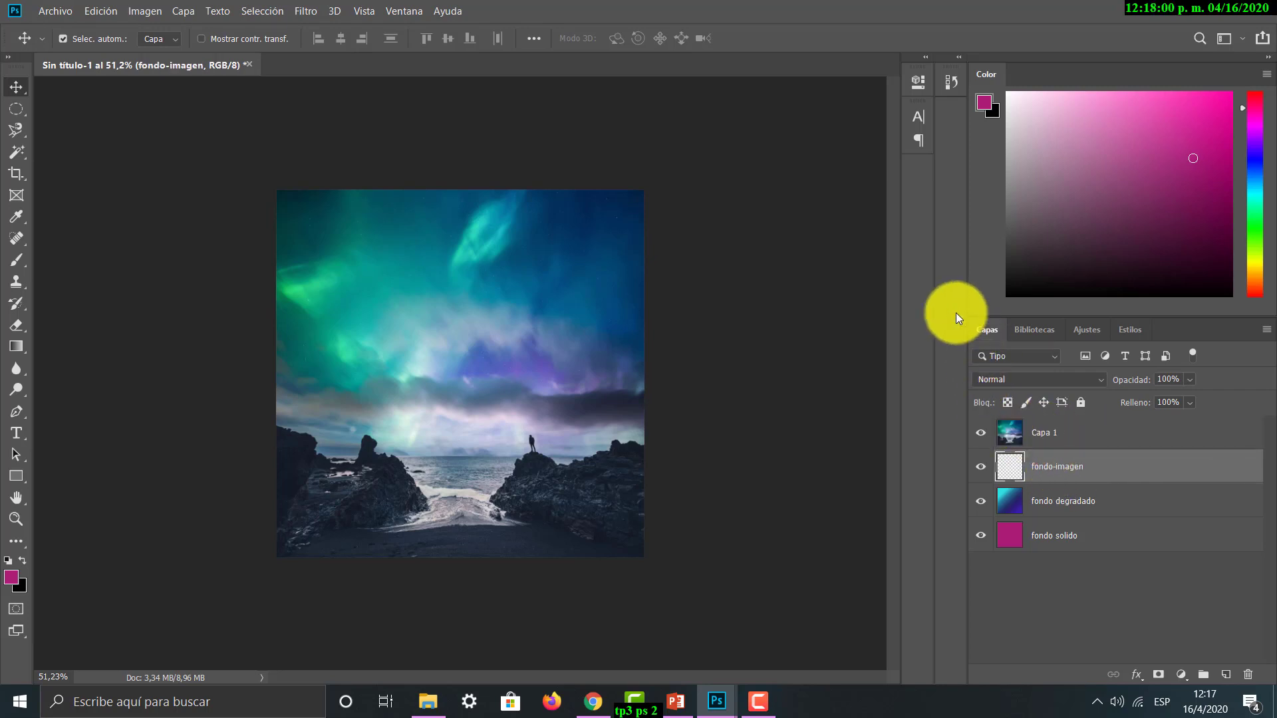
{"action": "left_click", "coordinate": [1090, 437]}
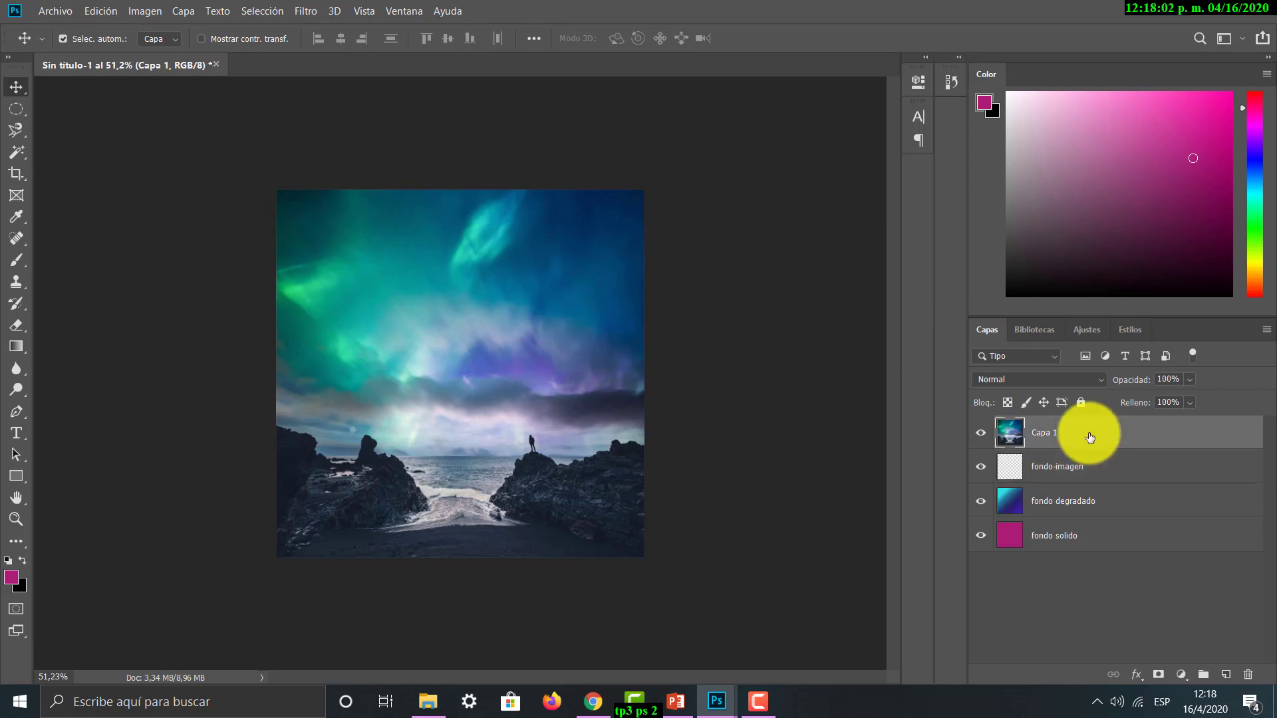
{"action": "left_click", "coordinate": [1068, 474]}
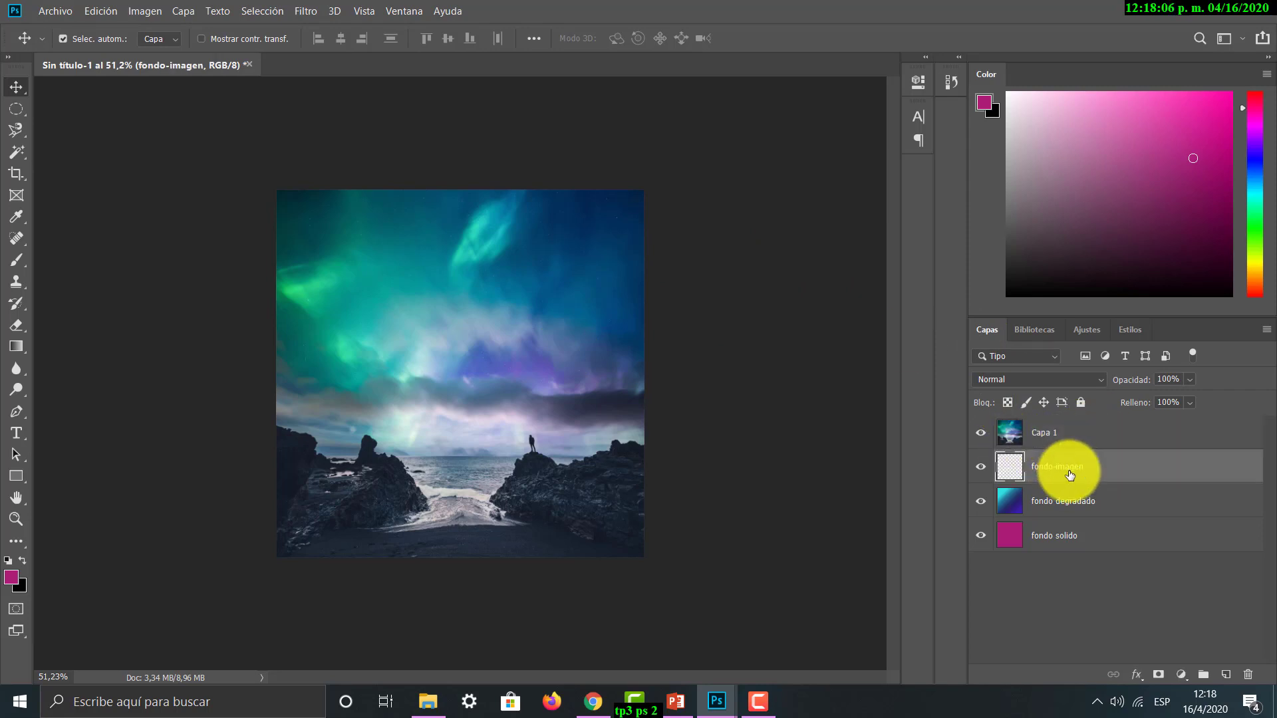
{"action": "double_click", "coordinate": [1051, 432]}
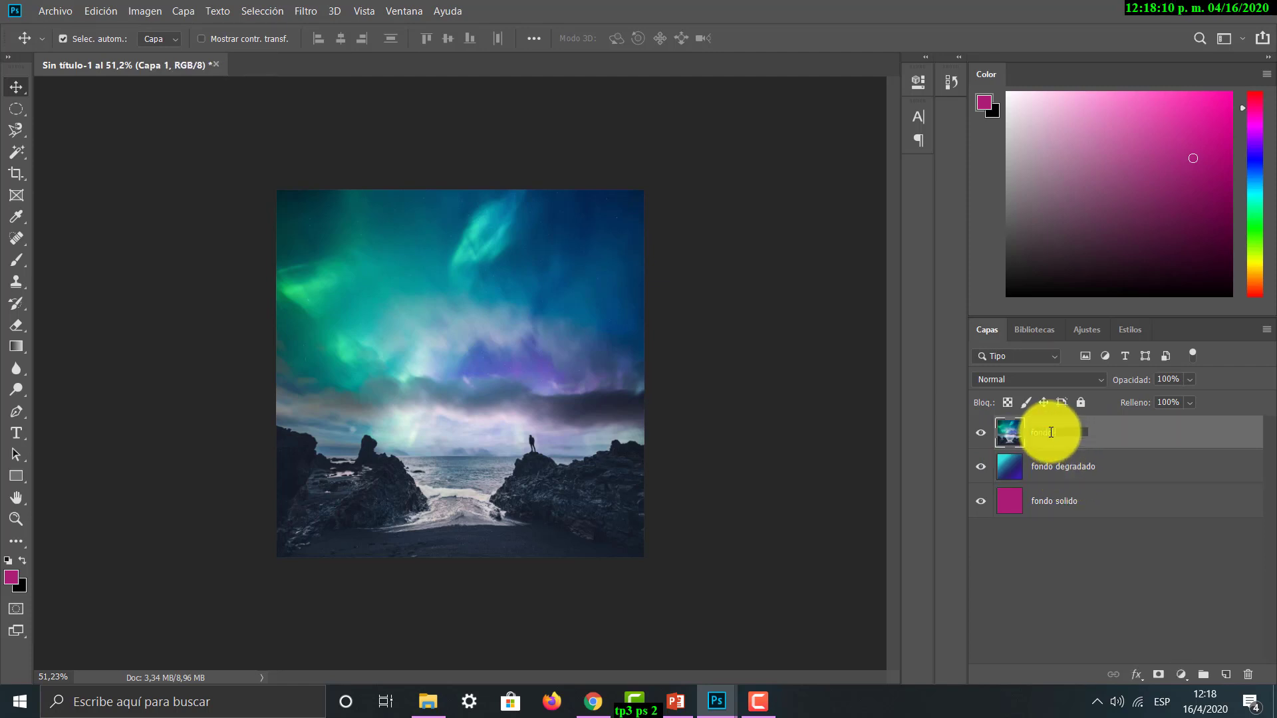
{"action": "left_click", "coordinate": [1108, 437]}
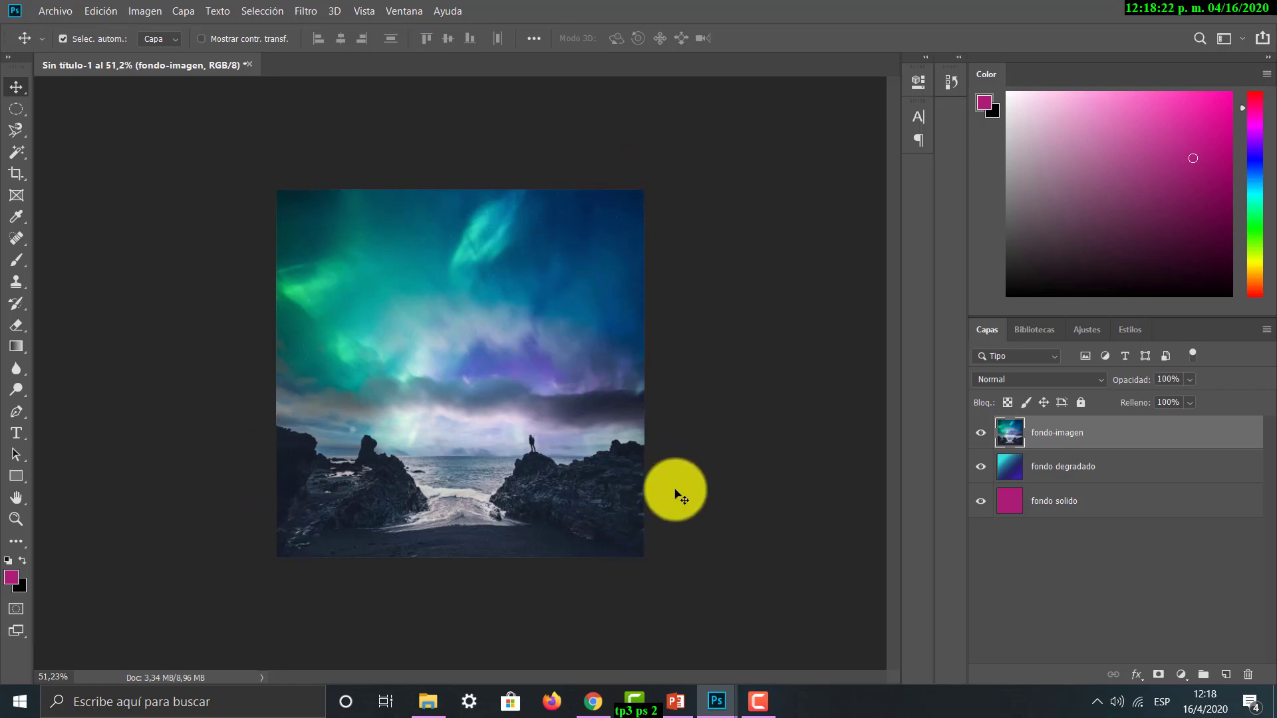
Step: Reposition the fondo-imagen photo so it covers the whole canvas, with the standing figure right of centre
{"action": "left_click_drag", "start_coordinate": [617, 494], "coordinate": [584, 507]}
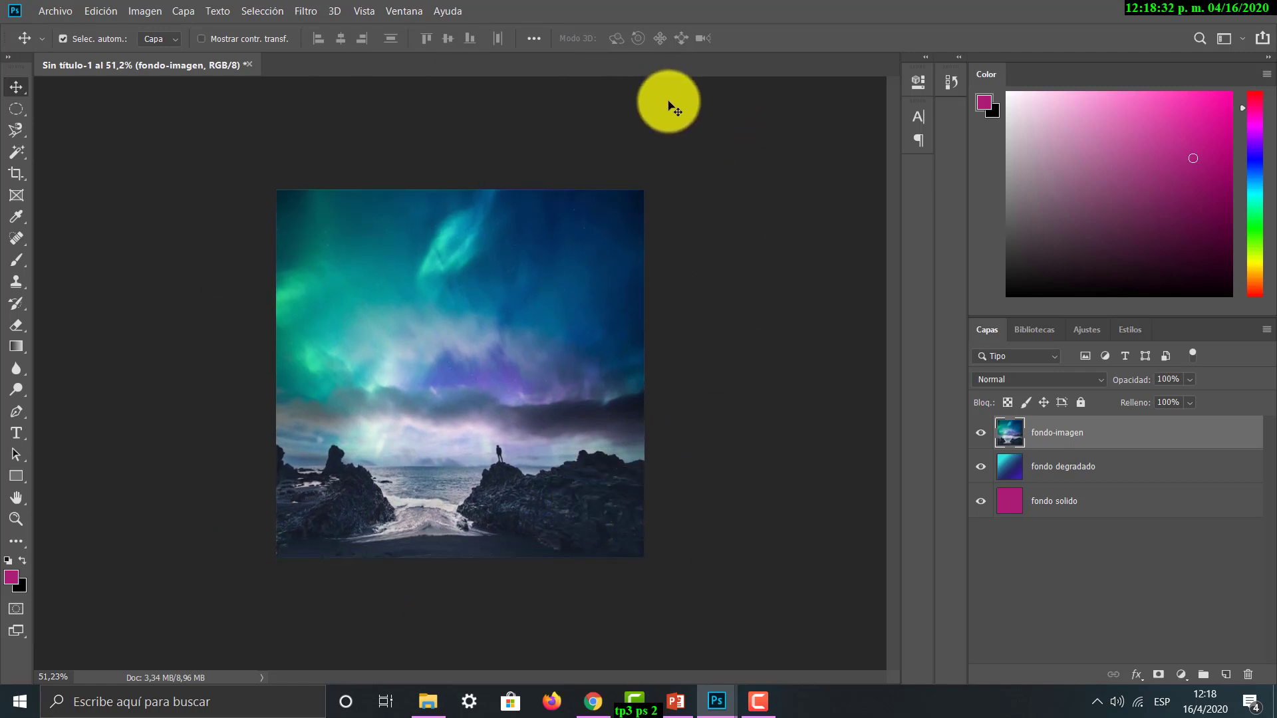
{"action": "key", "text": "ctrl+t"}
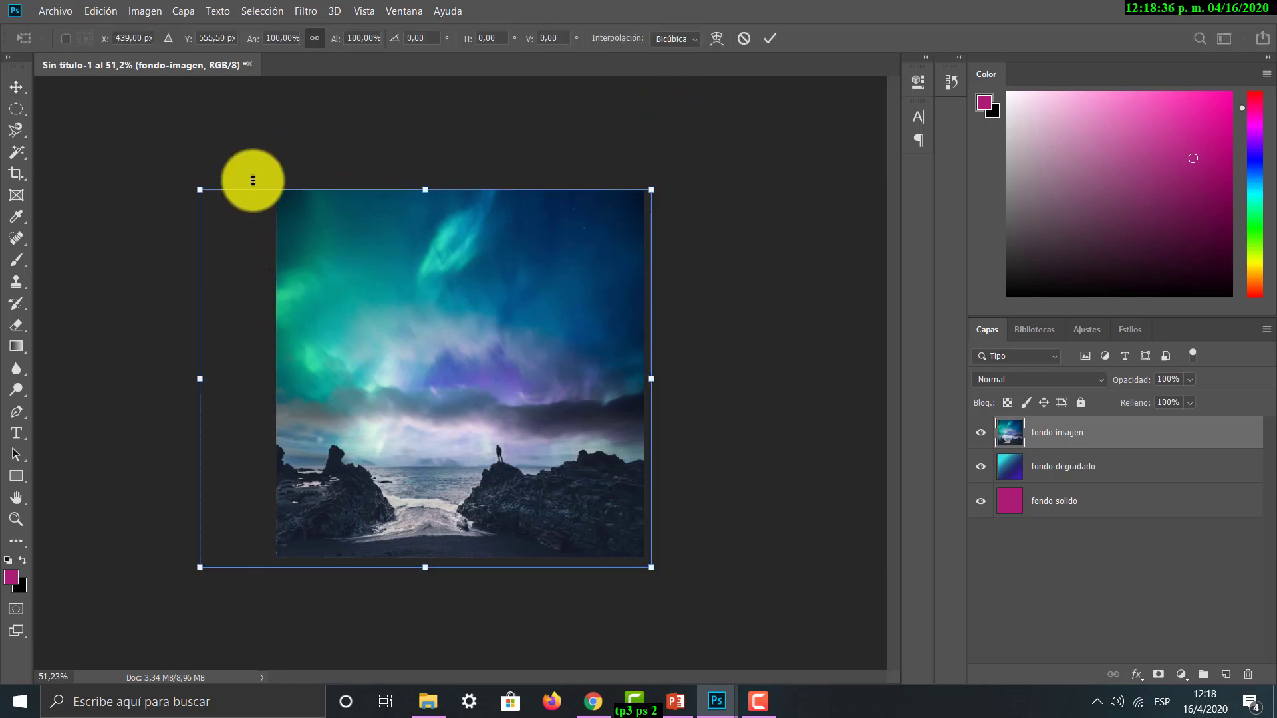
{"action": "key", "text": "Return"}
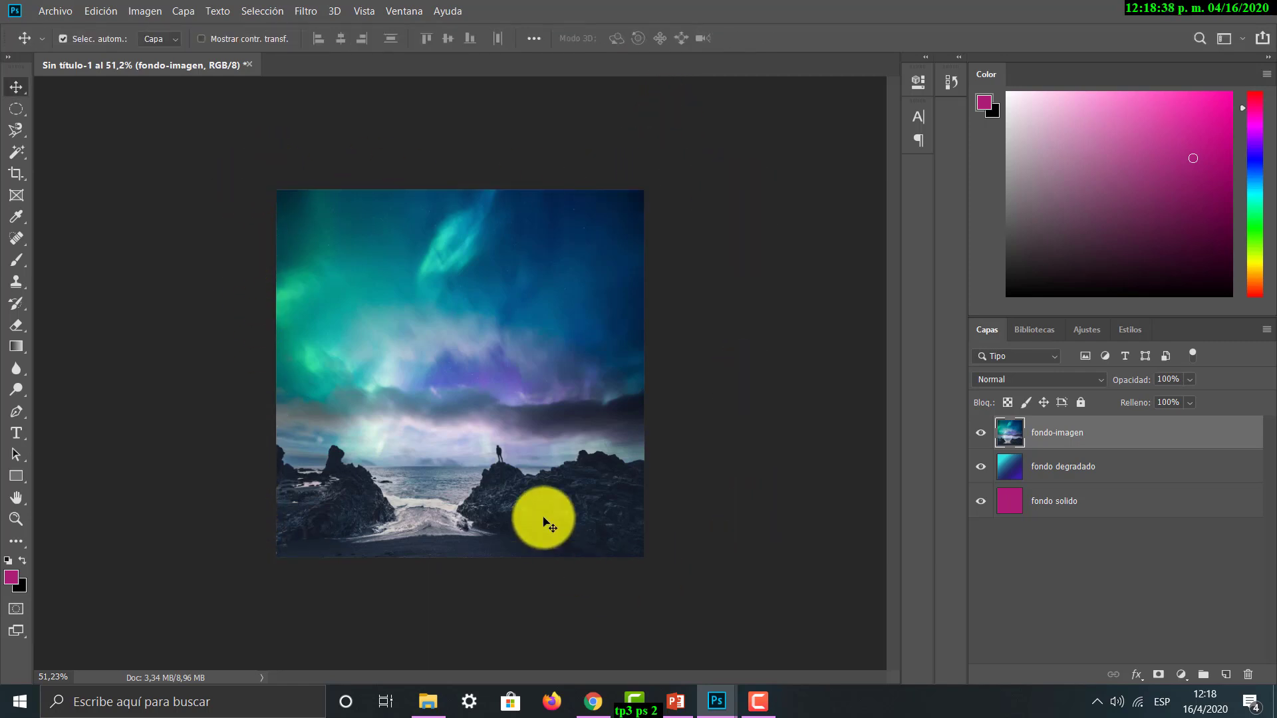
{"action": "left_click_drag", "start_coordinate": [543, 514], "coordinate": [564, 498]}
{"action": "left_click", "coordinate": [574, 498]}
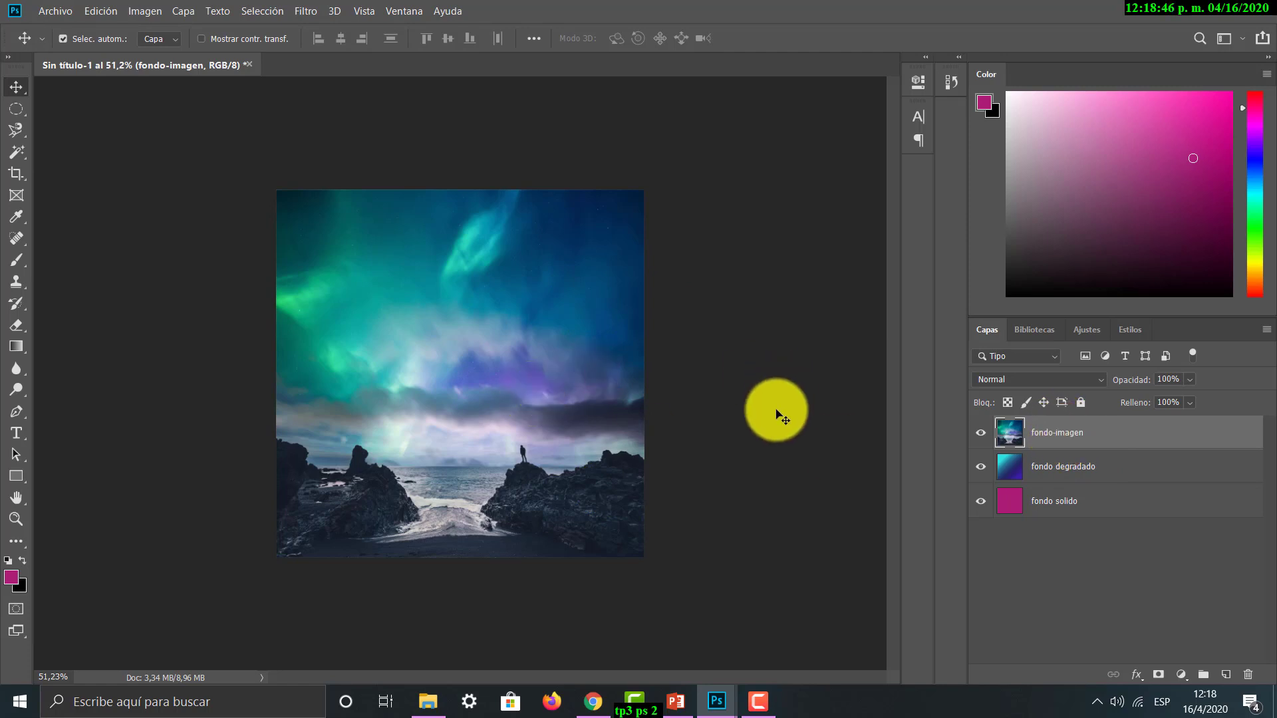
Step: Nudge the fondo-imagen photo slightly to the right, keeping the canvas fully covered
{"action": "left_click_drag", "start_coordinate": [548, 433], "coordinate": [560, 434]}
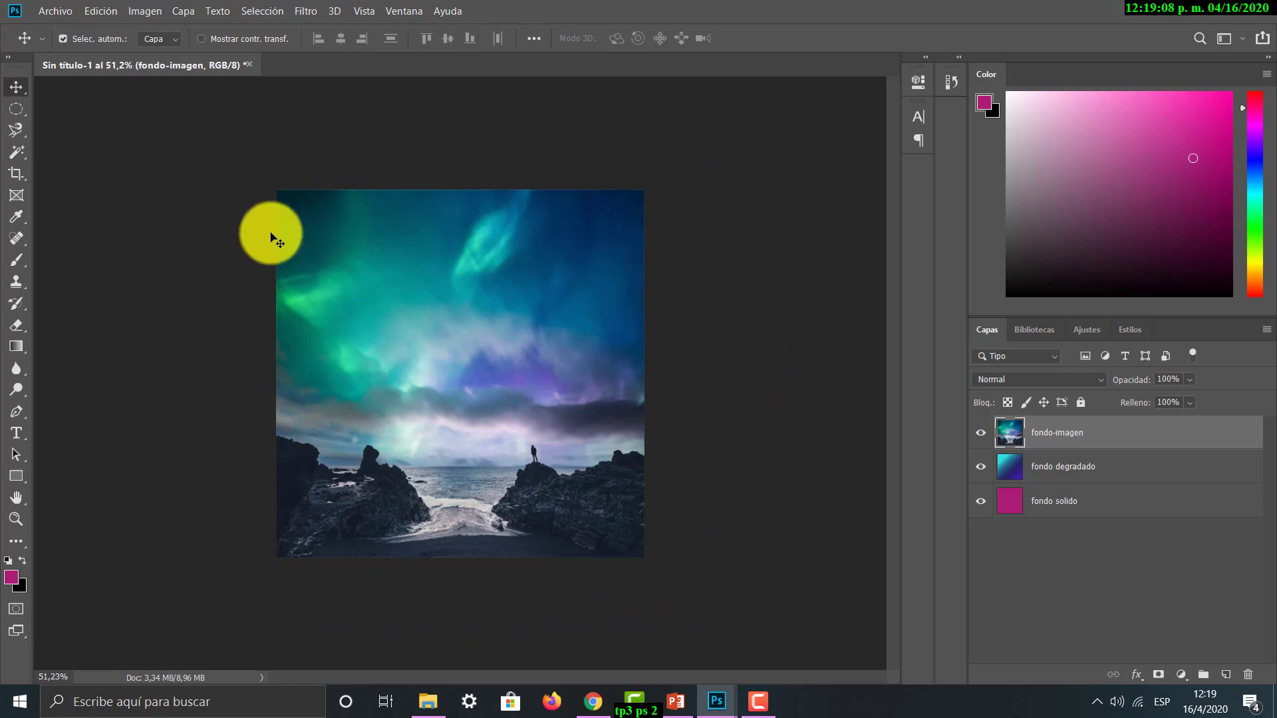
Step: Try enlarging the canvas by a relative 30 pixels in width and height, and undo the change
{"action": "left_click", "coordinate": [150, 10]}
{"action": "mouse_move", "coordinate": [187, 162]}
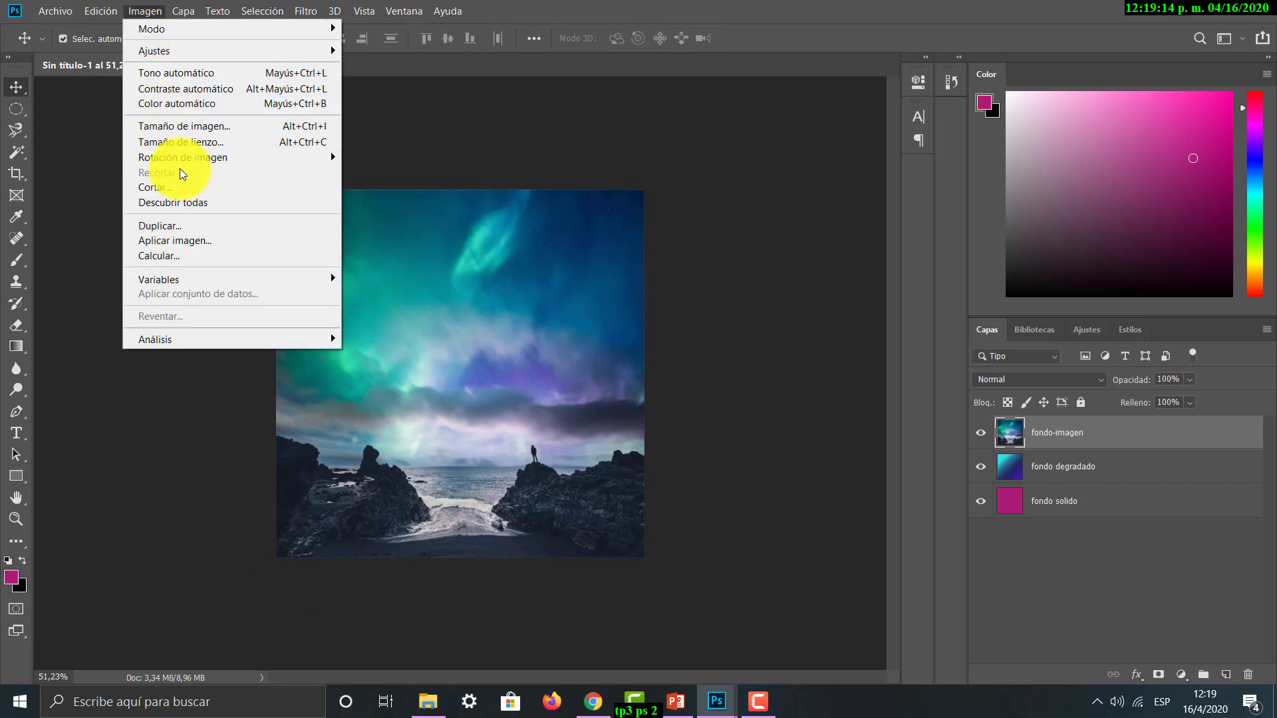
{"action": "left_click", "coordinate": [161, 7]}
{"action": "left_click", "coordinate": [159, 8]}
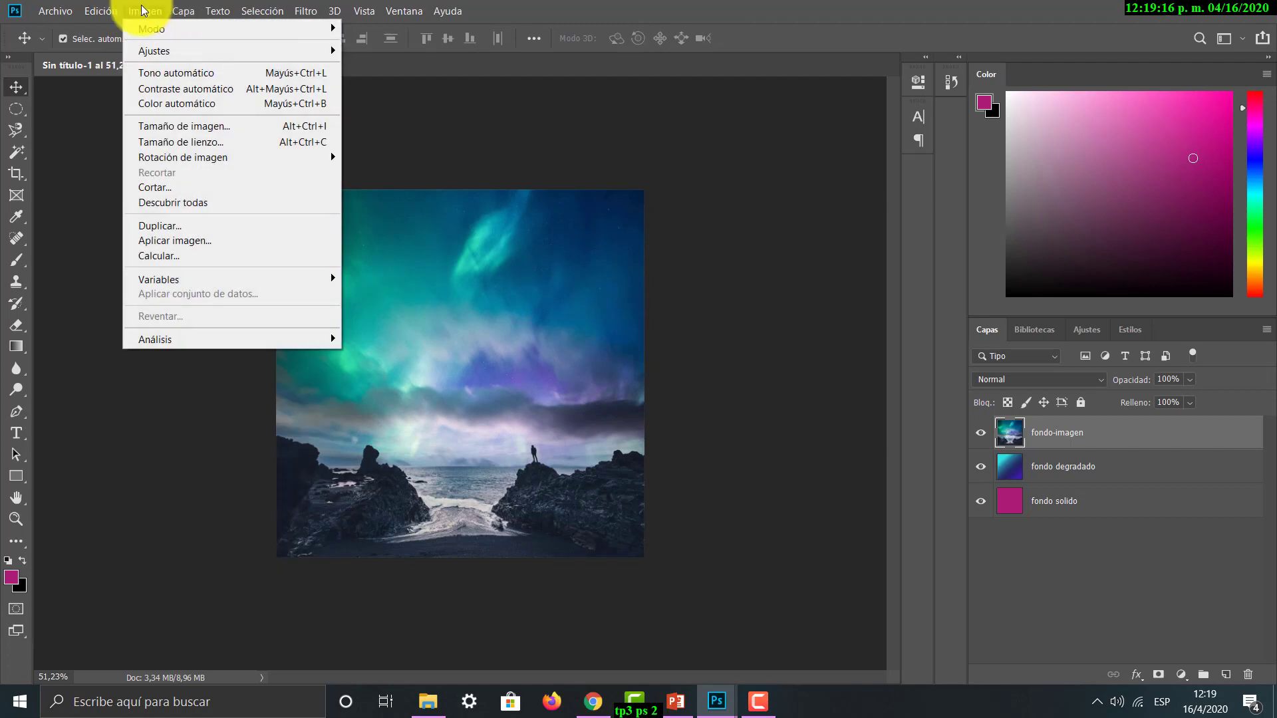
{"action": "left_click", "coordinate": [180, 140]}
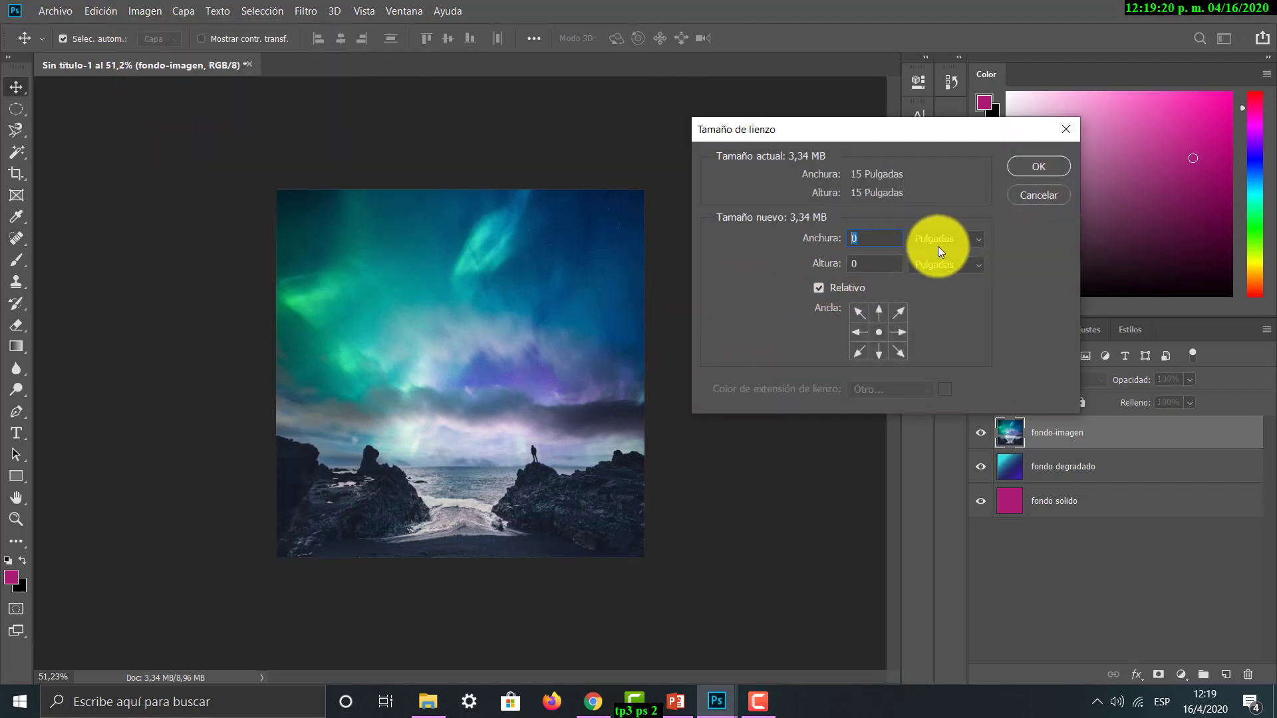
{"action": "left_click", "coordinate": [938, 246]}
{"action": "left_click", "coordinate": [936, 254]}
{"action": "left_click", "coordinate": [845, 237]}
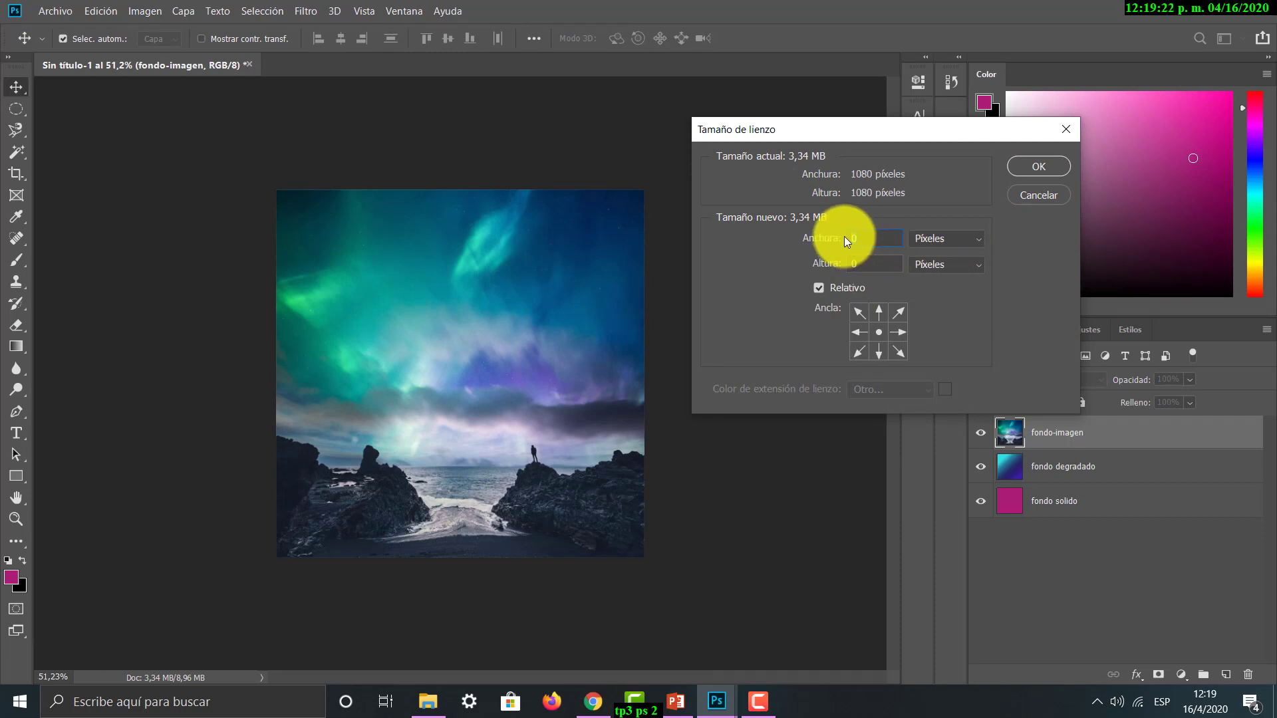
{"action": "type", "text": "30"}
{"action": "key", "text": "Tab"}
{"action": "type", "text": "3"}
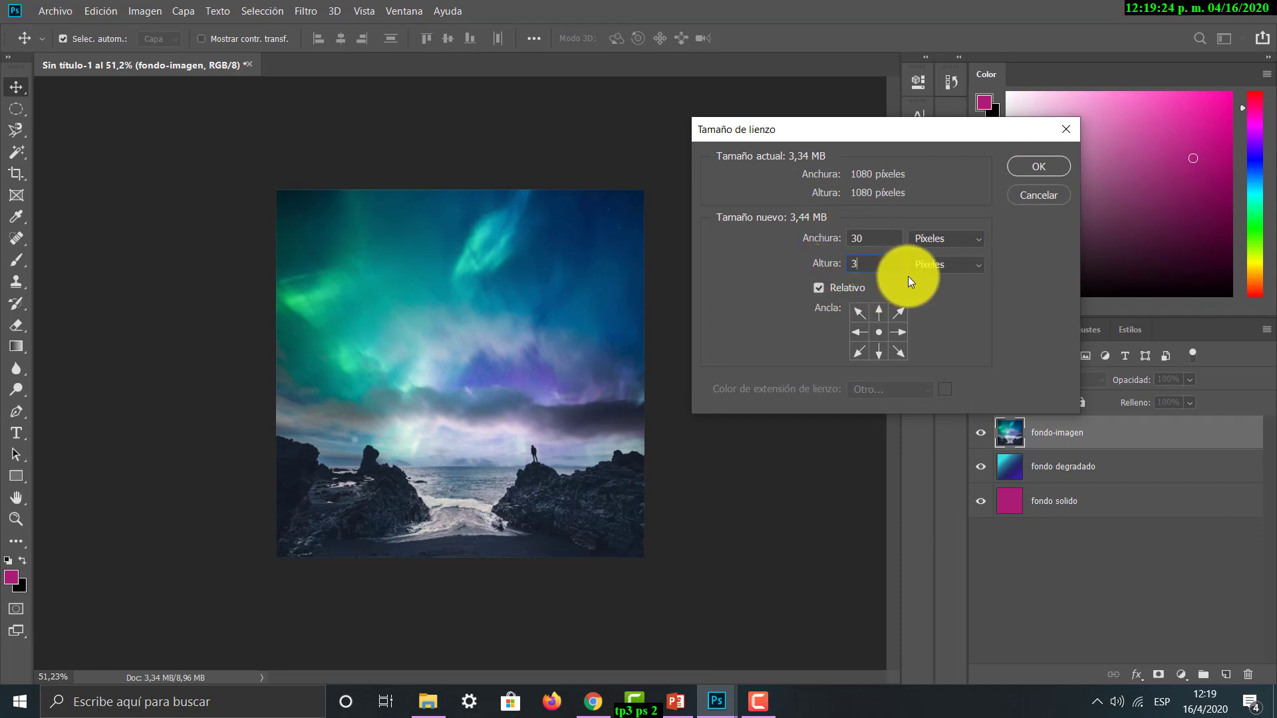
{"action": "type", "text": "0"}
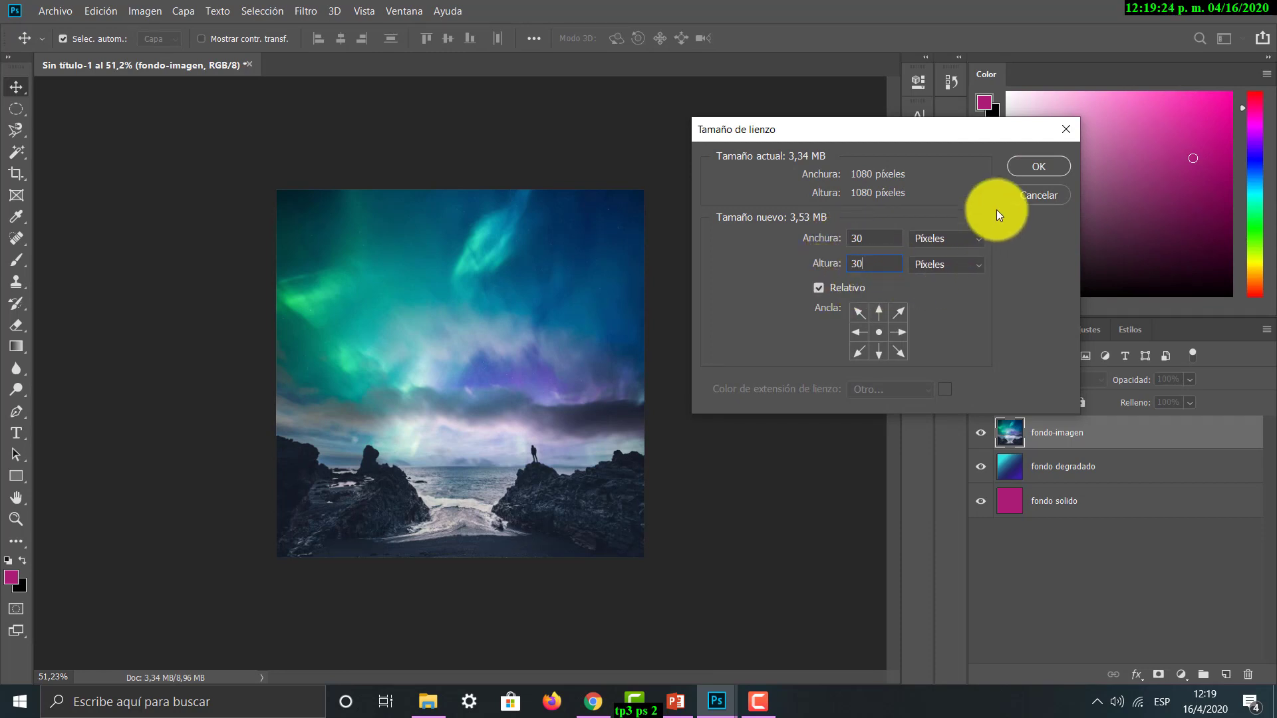
{"action": "left_click", "coordinate": [1042, 167]}
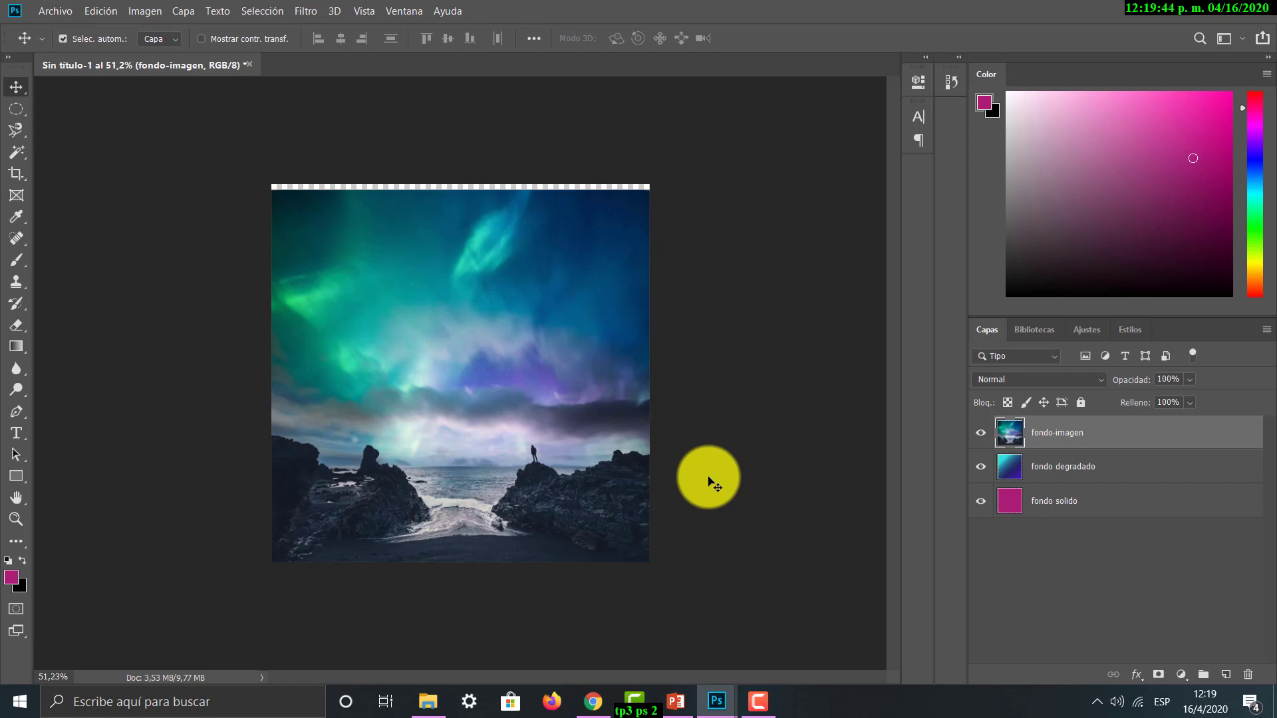
{"action": "key", "text": "ctrl+z"}
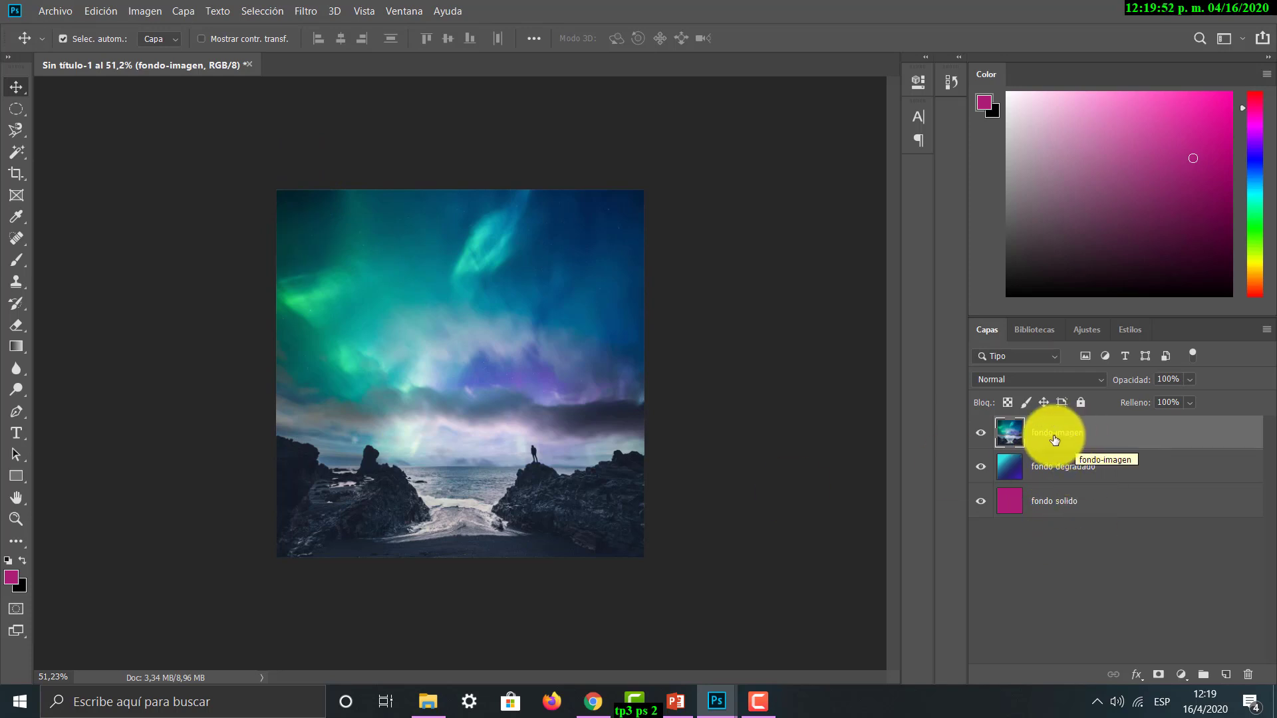
Step: Crop at the existing canvas edges with deletion of cropped pixels enabled, and check the extent of fondo-imagen with Free Transform
{"action": "left_click_drag", "start_coordinate": [17, 176], "coordinate": [92, 175]}
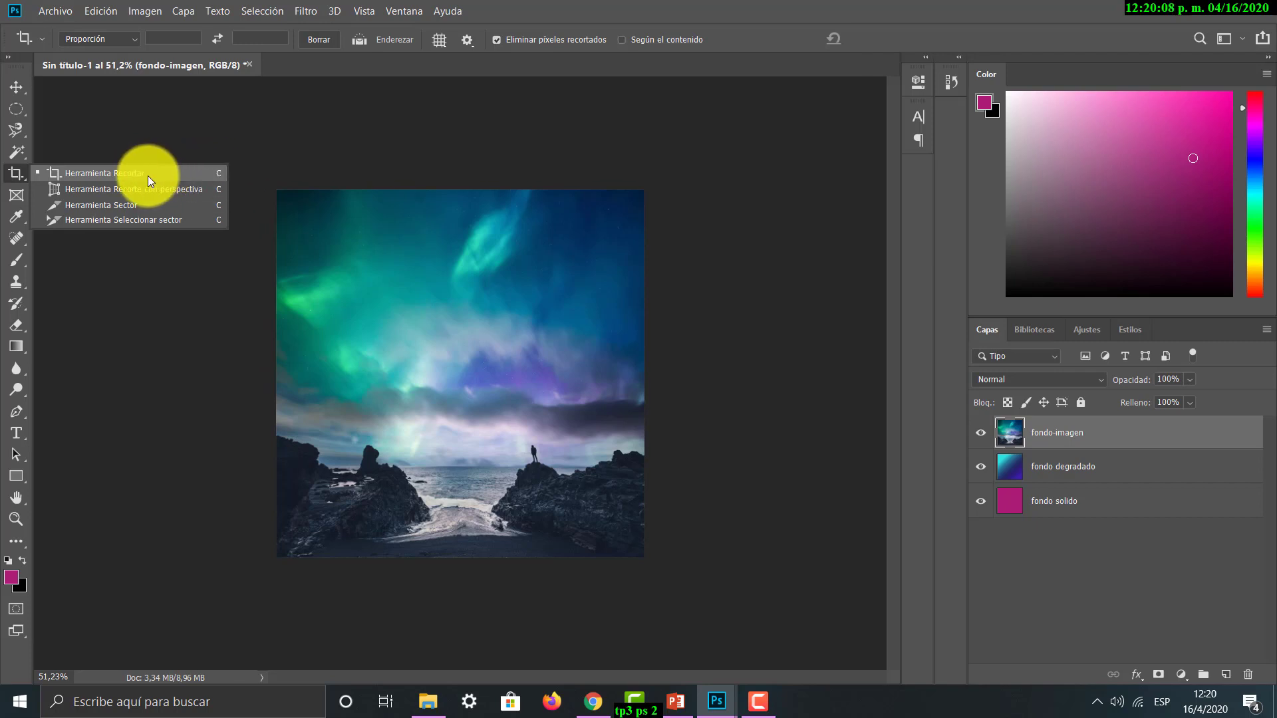
{"action": "left_click", "coordinate": [81, 173]}
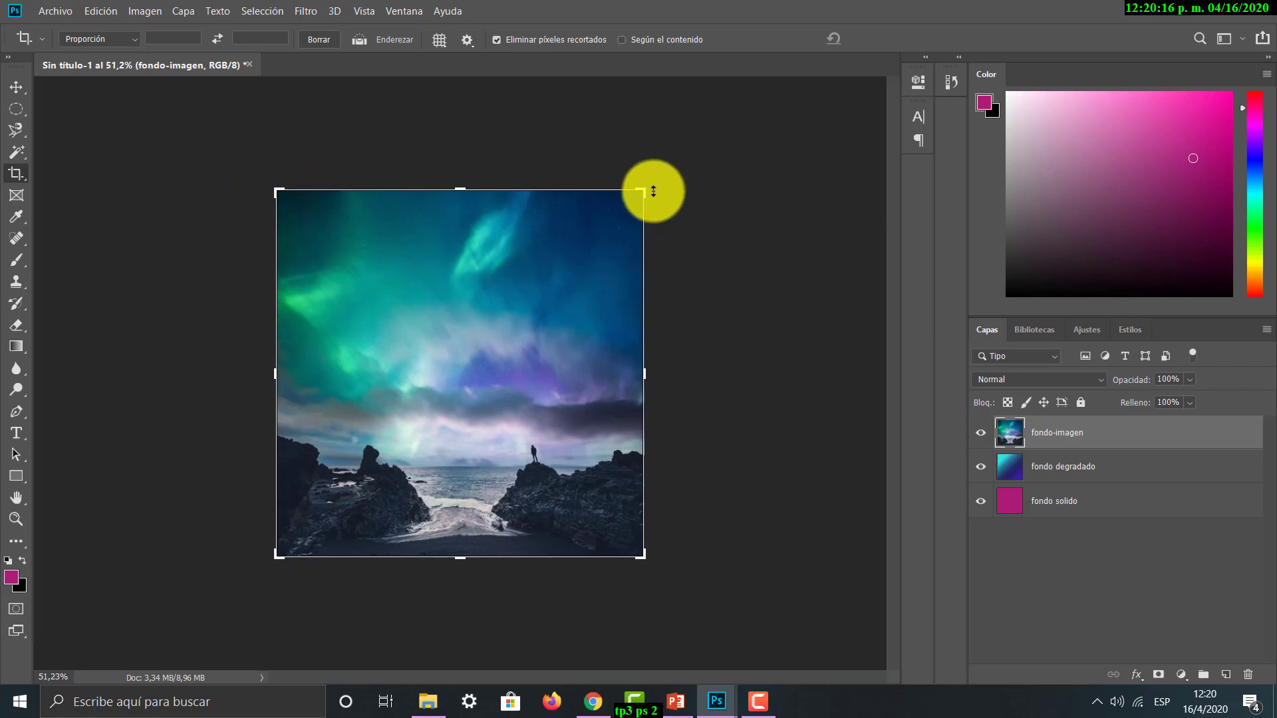
{"action": "mouse_move", "coordinate": [649, 191]}
{"action": "left_mouse_down"}
{"action": "mouse_move", "coordinate": [601, 226]}
{"action": "mouse_move", "coordinate": [665, 190]}
{"action": "left_mouse_up"}
{"action": "key", "text": "Escape"}
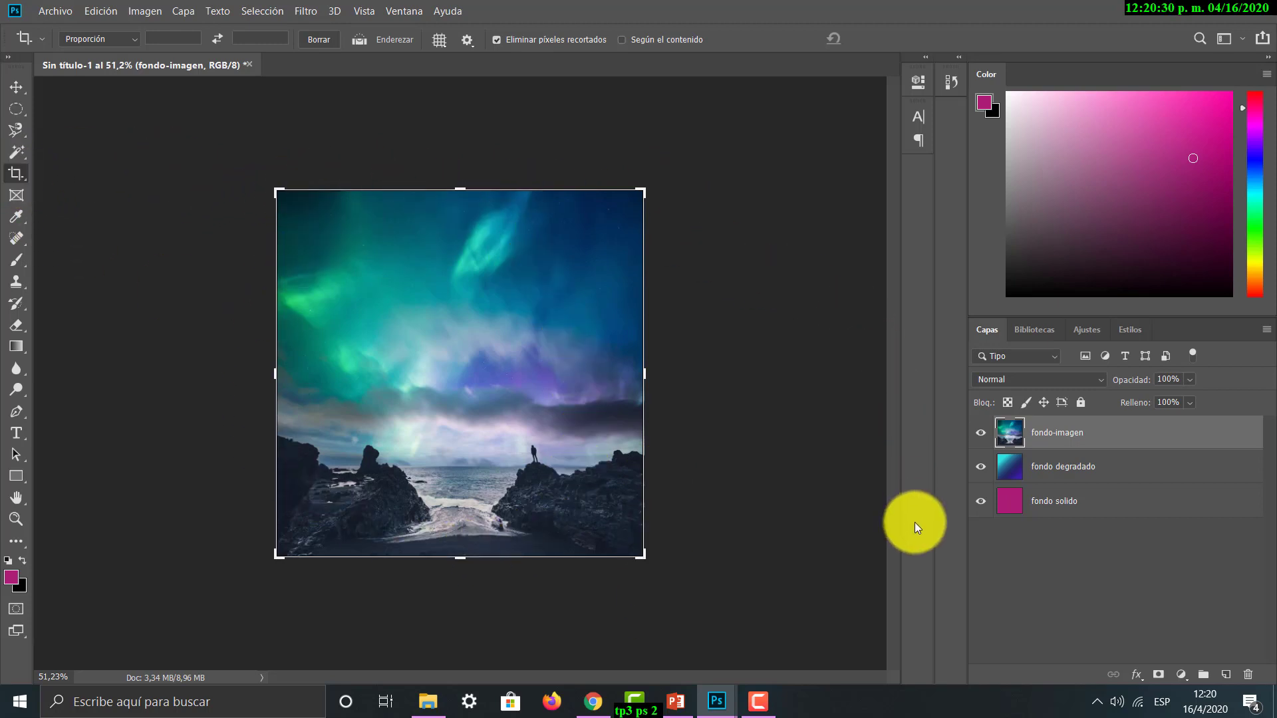
{"action": "key", "text": "Return"}
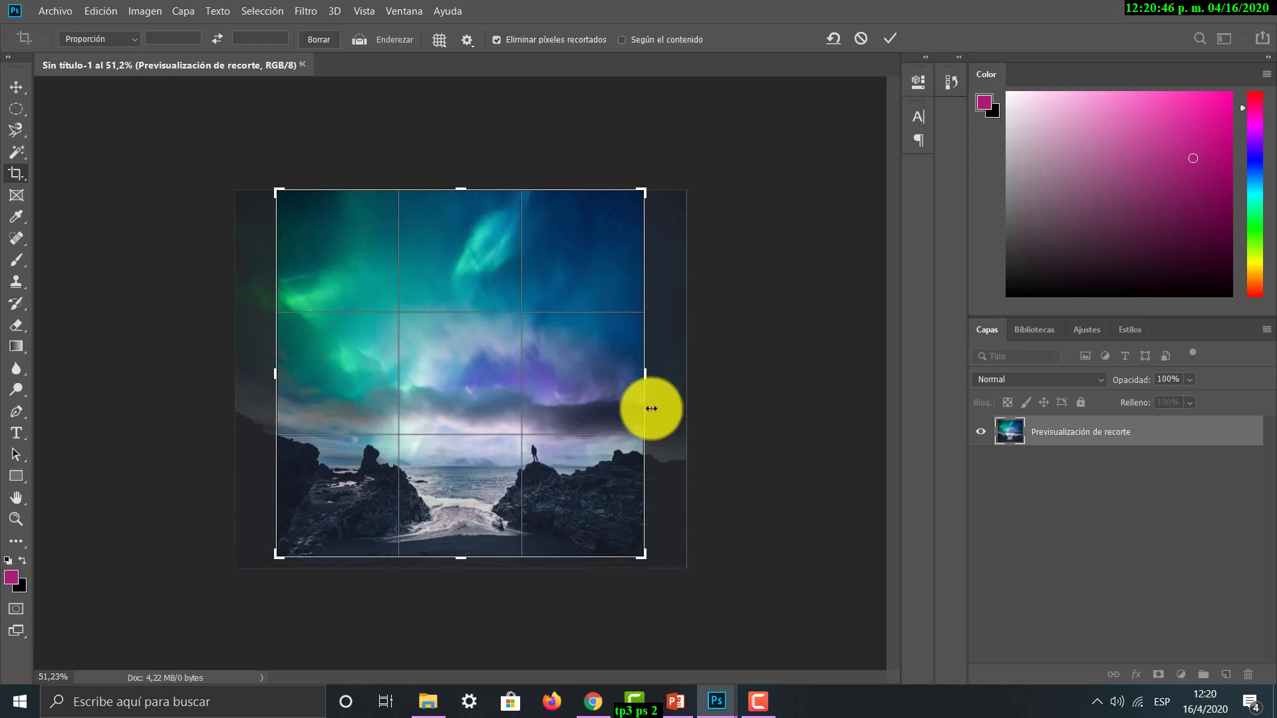
{"action": "key", "text": "Return"}
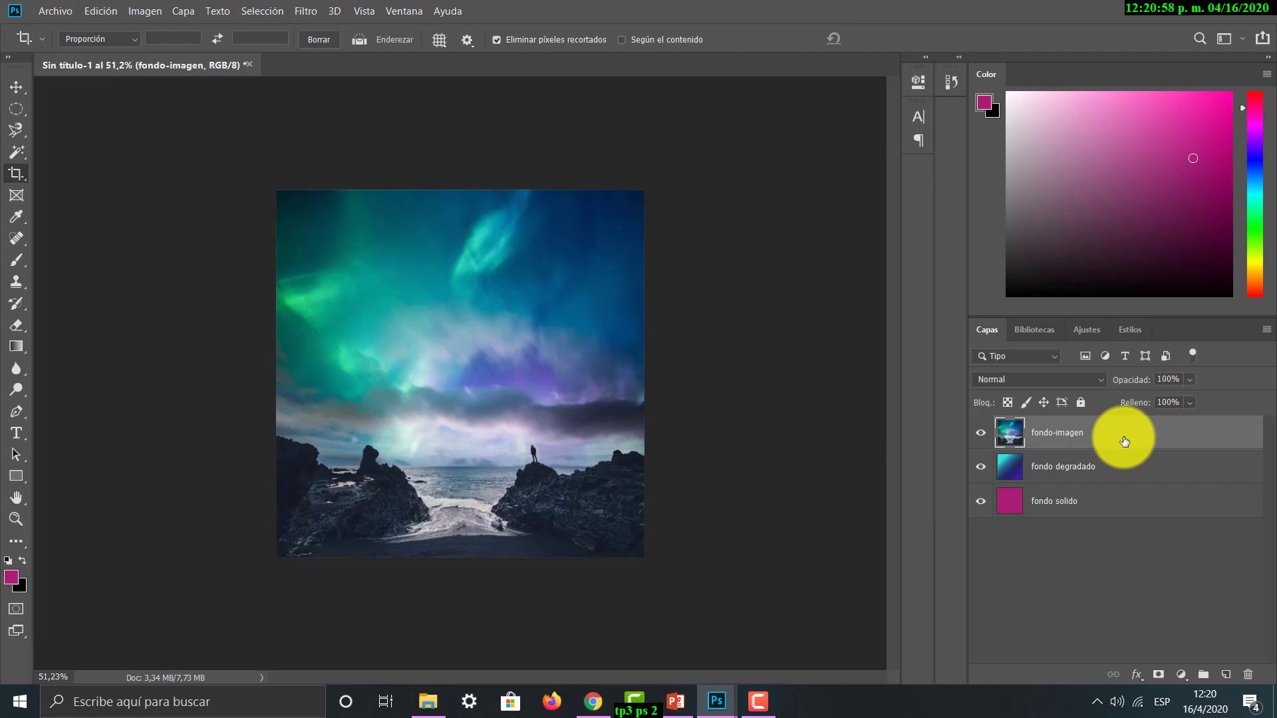
{"action": "key", "text": "ctrl+t"}
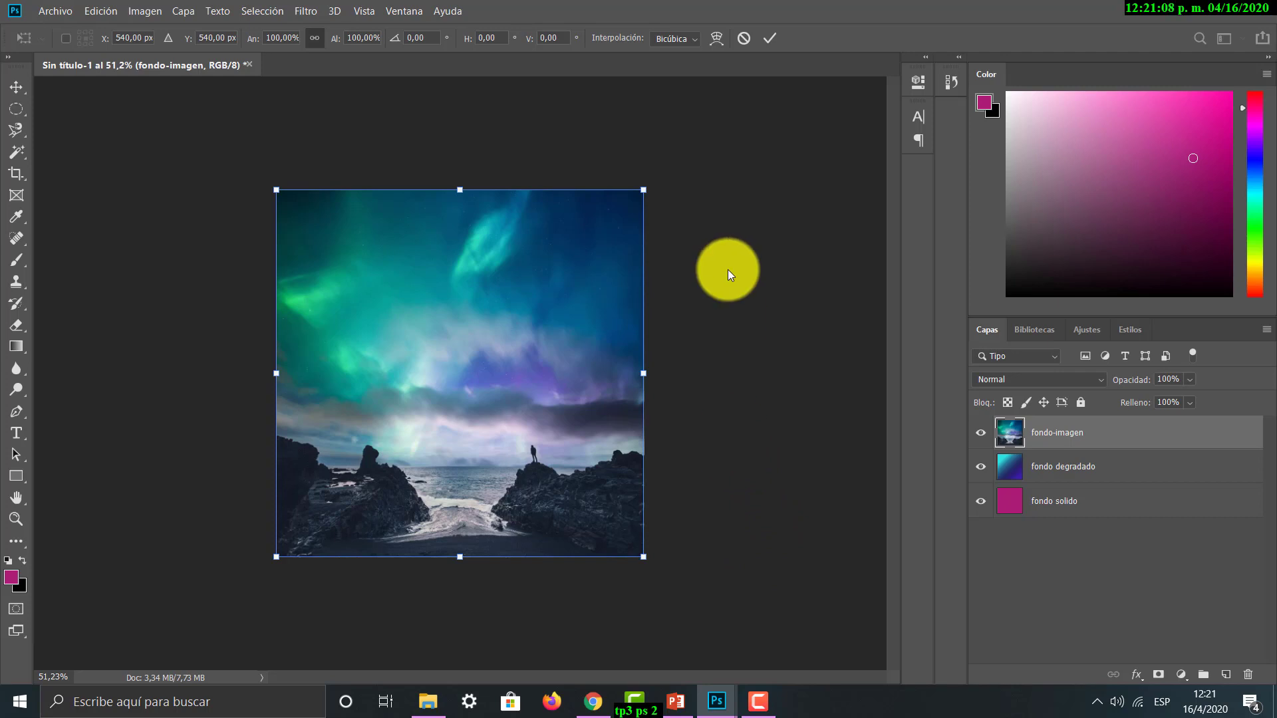
{"action": "key", "text": "c"}
Step: Enlarge the canvas by a relative 40 pixels in both width and height, anchored at the centre
{"action": "left_click", "coordinate": [140, 11]}
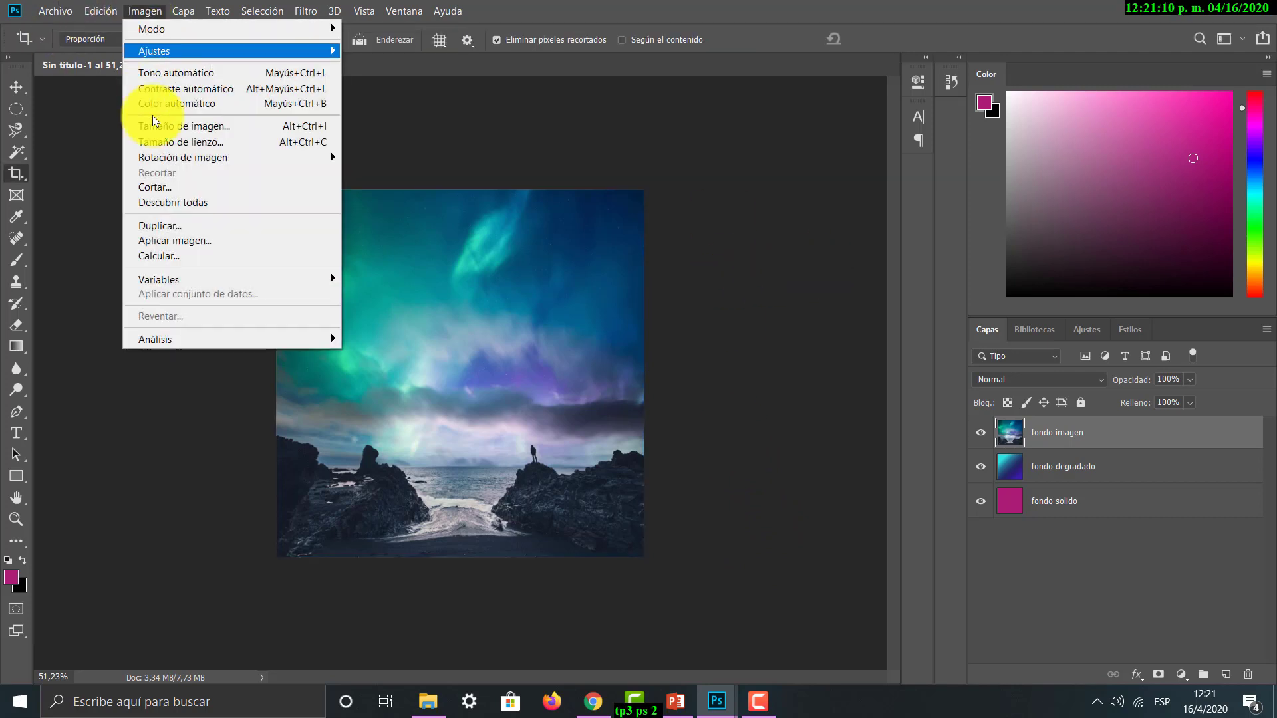
{"action": "left_click", "coordinate": [154, 141]}
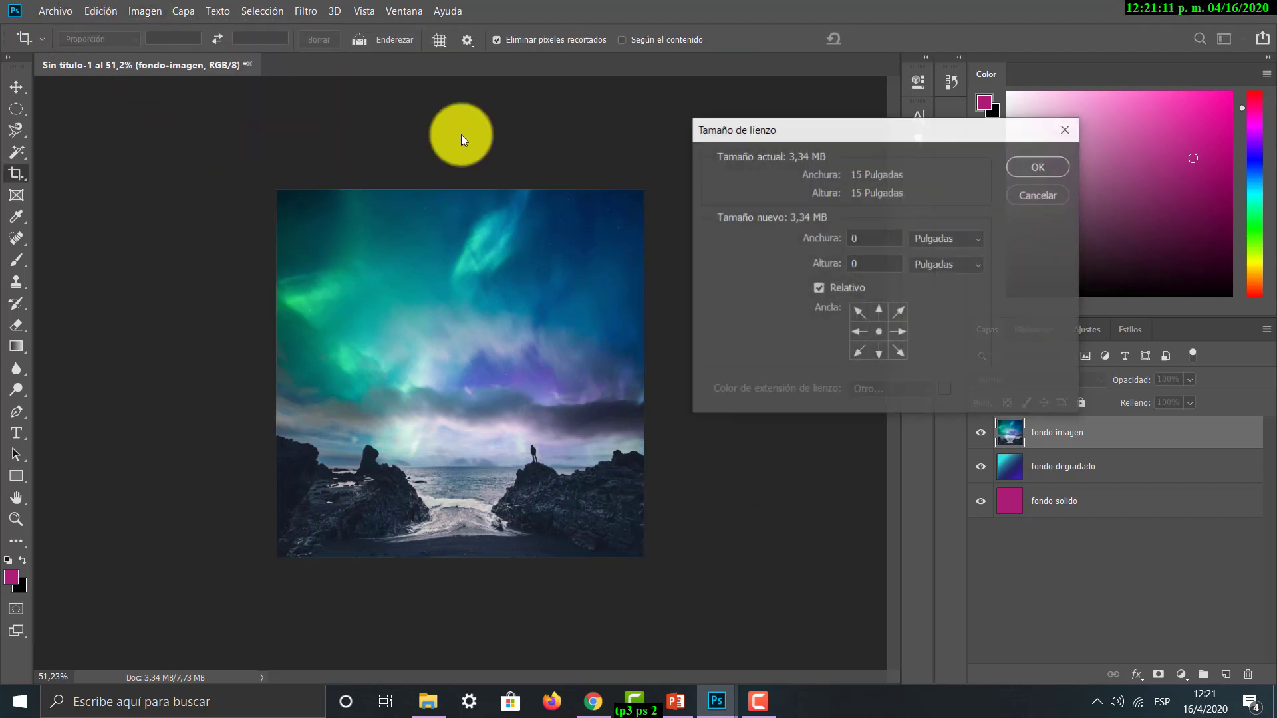
{"action": "left_click", "coordinate": [934, 240]}
{"action": "left_click", "coordinate": [935, 263]}
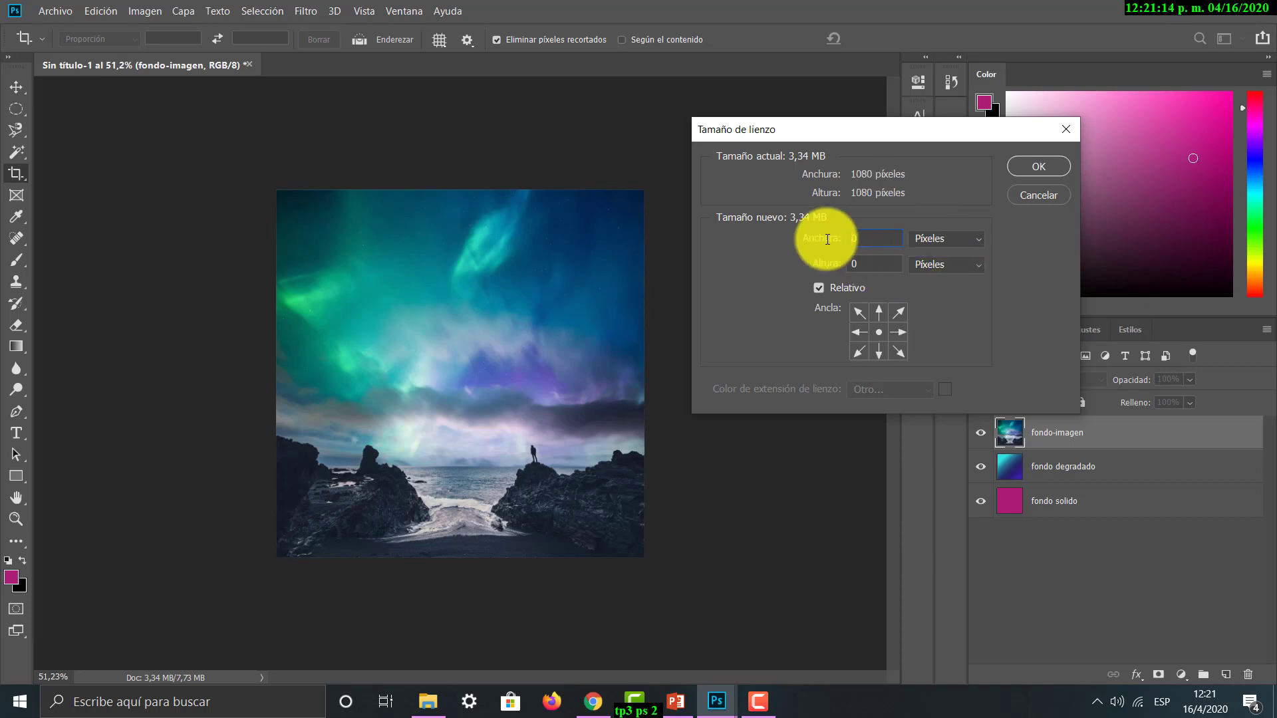
{"action": "left_click", "coordinate": [883, 246]}
{"action": "type", "text": "40"}
{"action": "key", "text": "Tab"}
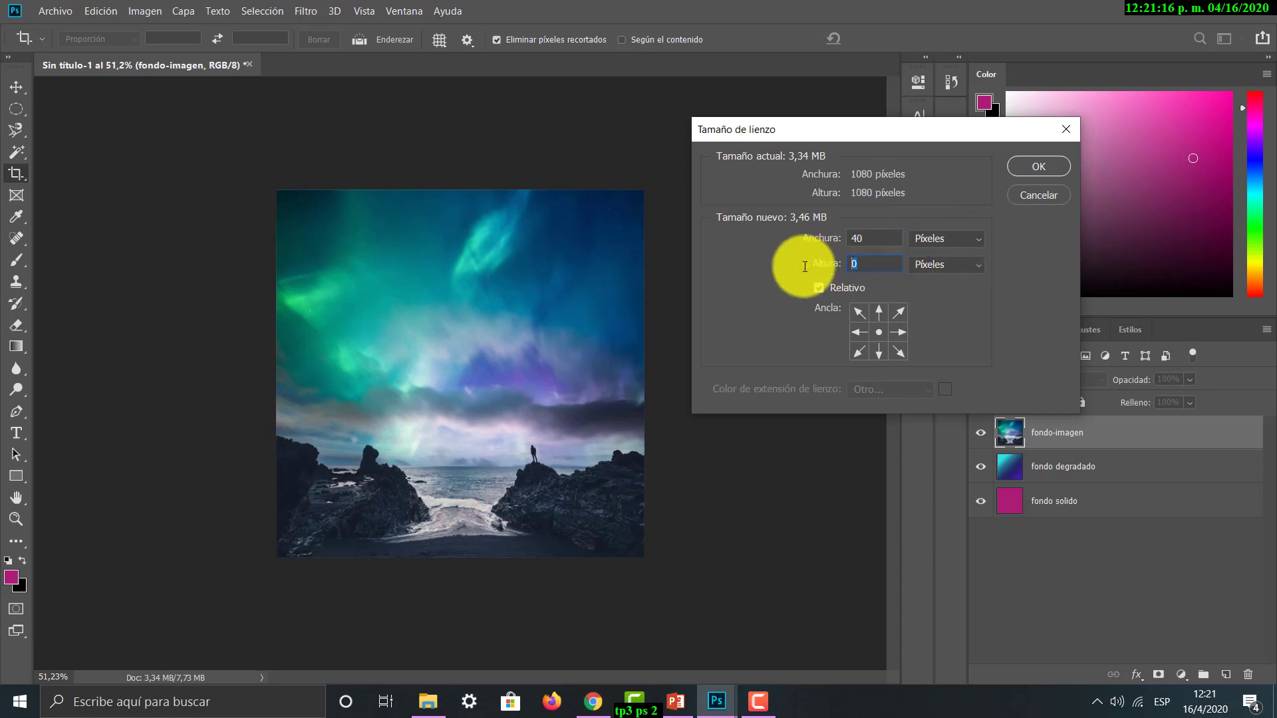
{"action": "type", "text": "40"}
{"action": "left_click", "coordinate": [1063, 165]}
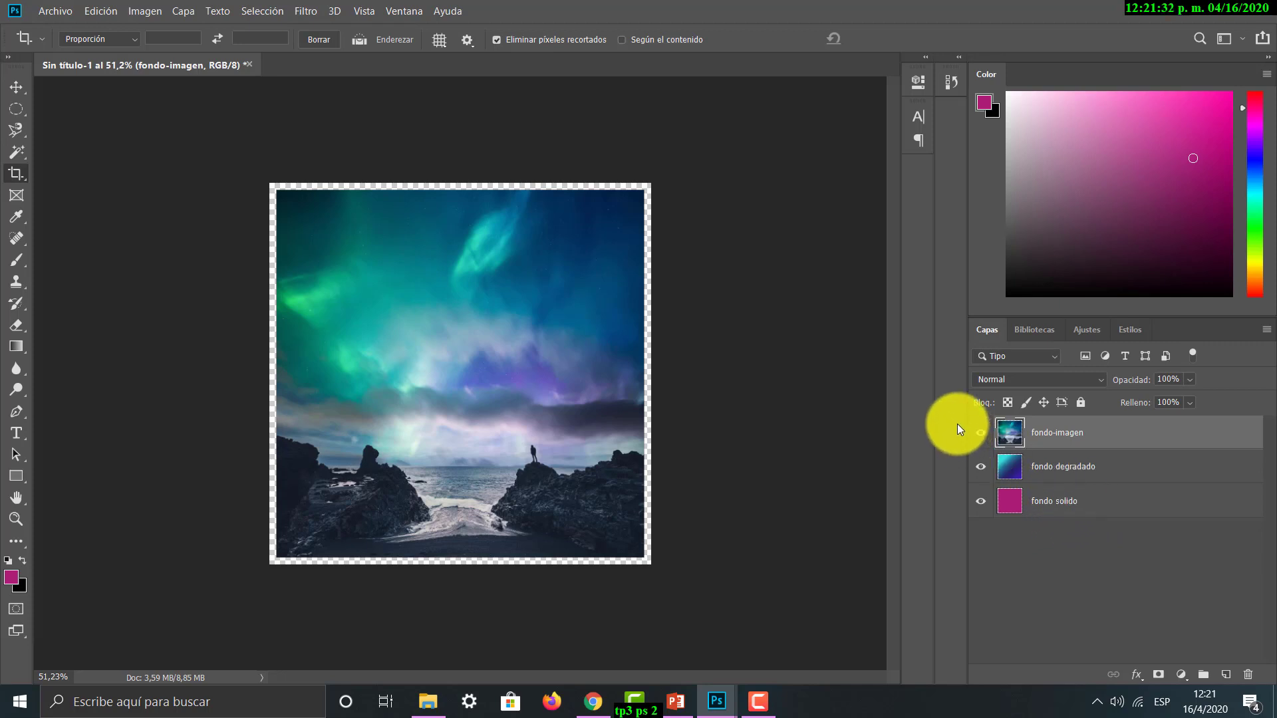
Step: Toggle the visibility of fondo-imagen and fondo degradado to compare the border around each background, leaving all layers shown
{"action": "left_click", "coordinate": [982, 432]}
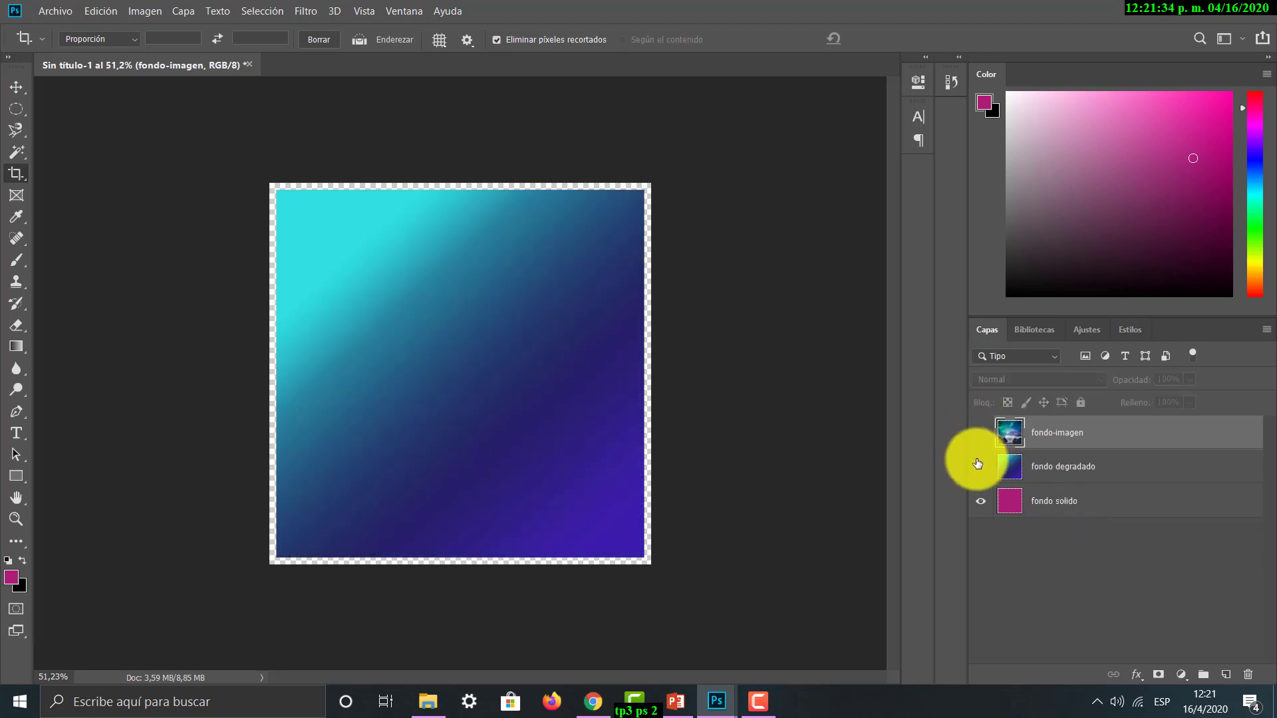
{"action": "left_click", "coordinate": [981, 466]}
{"action": "left_click", "coordinate": [980, 466]}
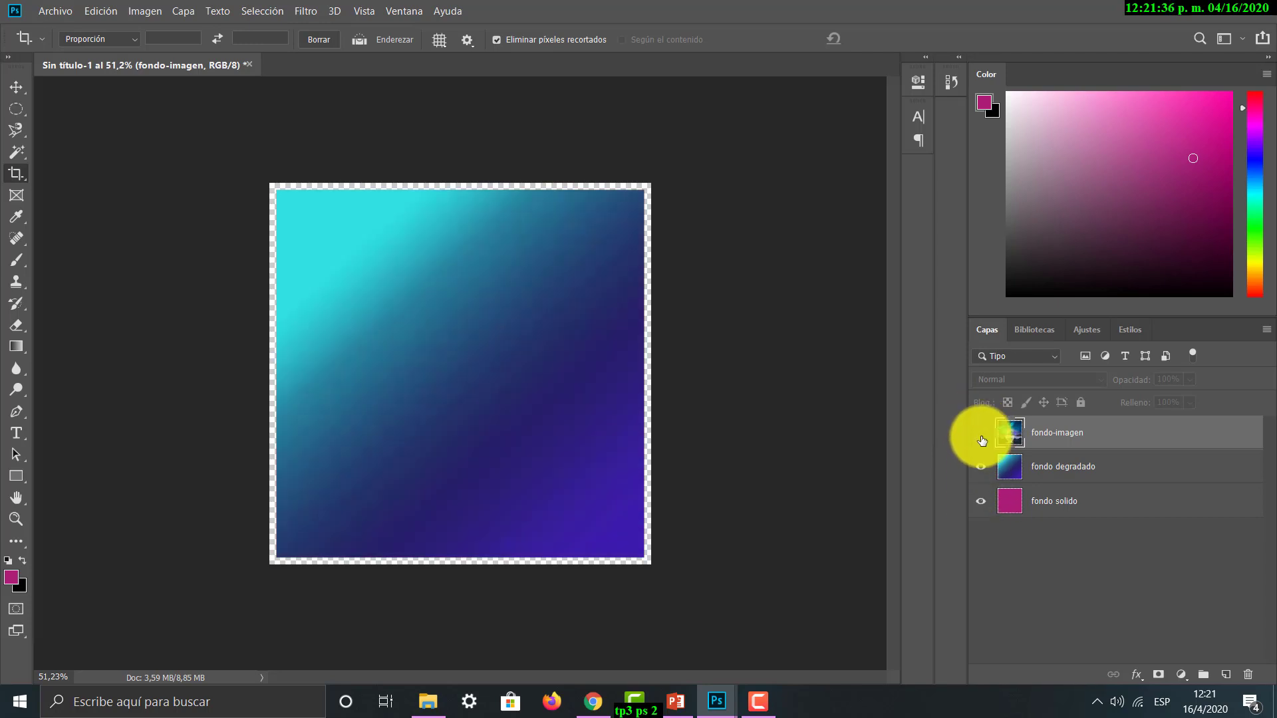
{"action": "left_click", "coordinate": [982, 435]}
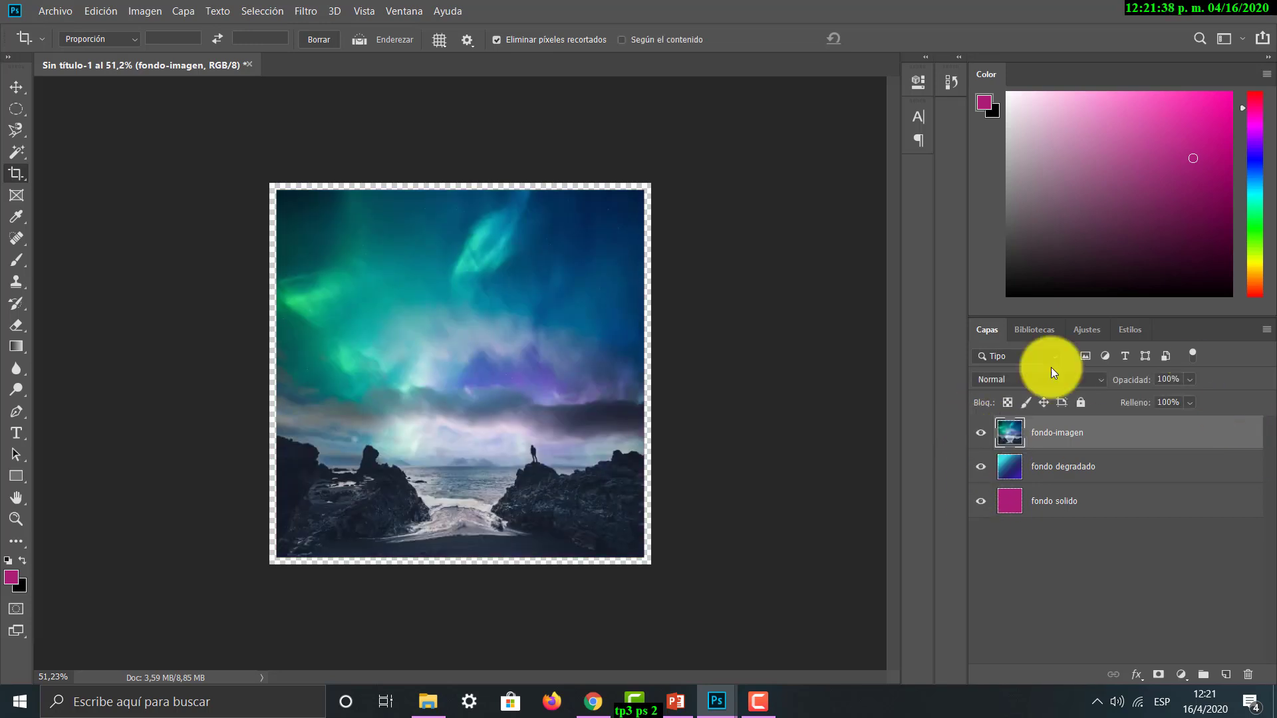